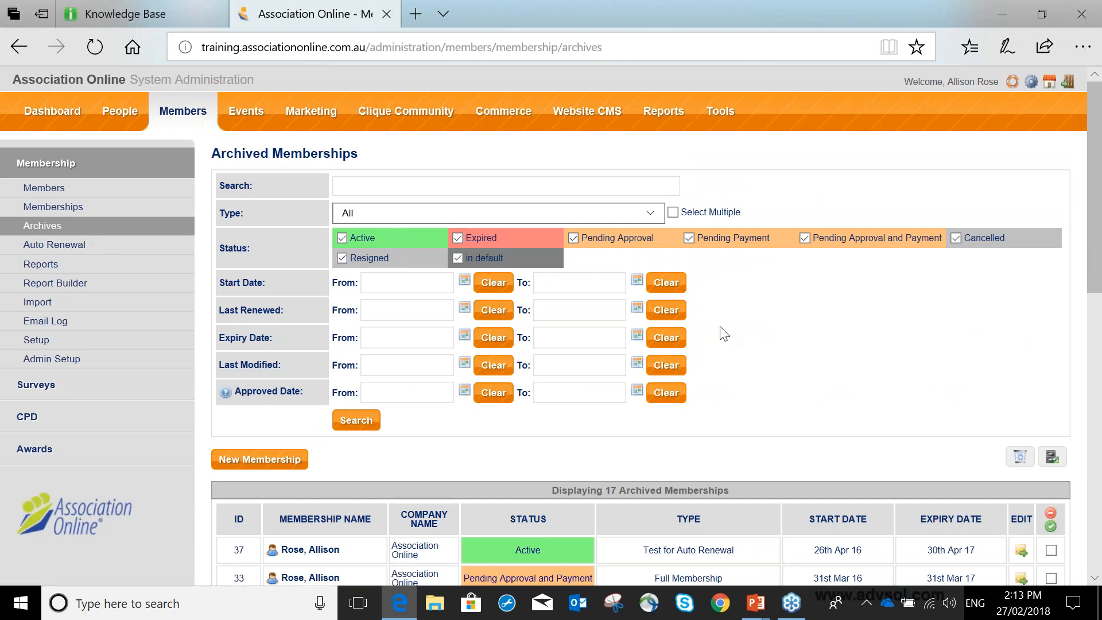
Review the statuses, types and expiry dates in the archived memberships list.
scroll(724, 334, down, 1)
scroll(724, 334, down, 3)
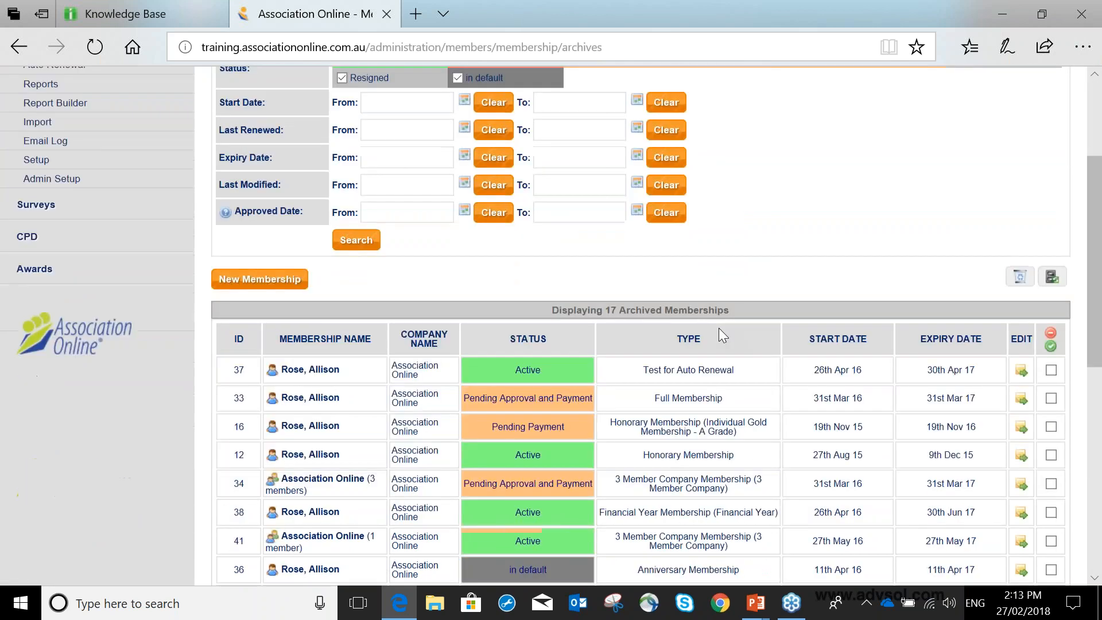
scroll(719, 329, down, 5)
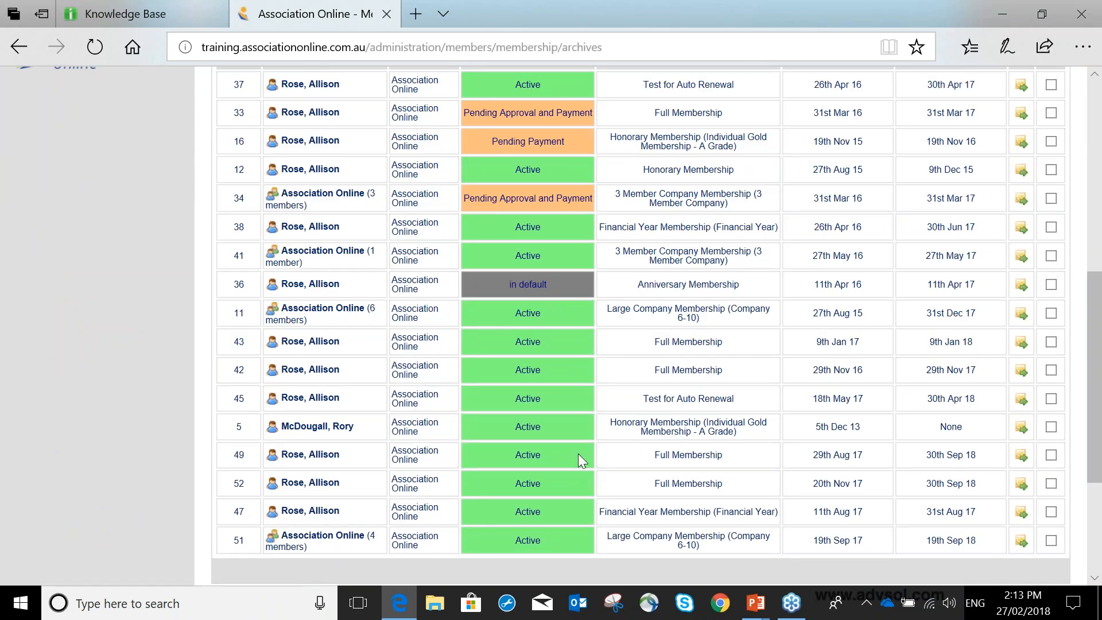
scroll(577, 454, up, 1)
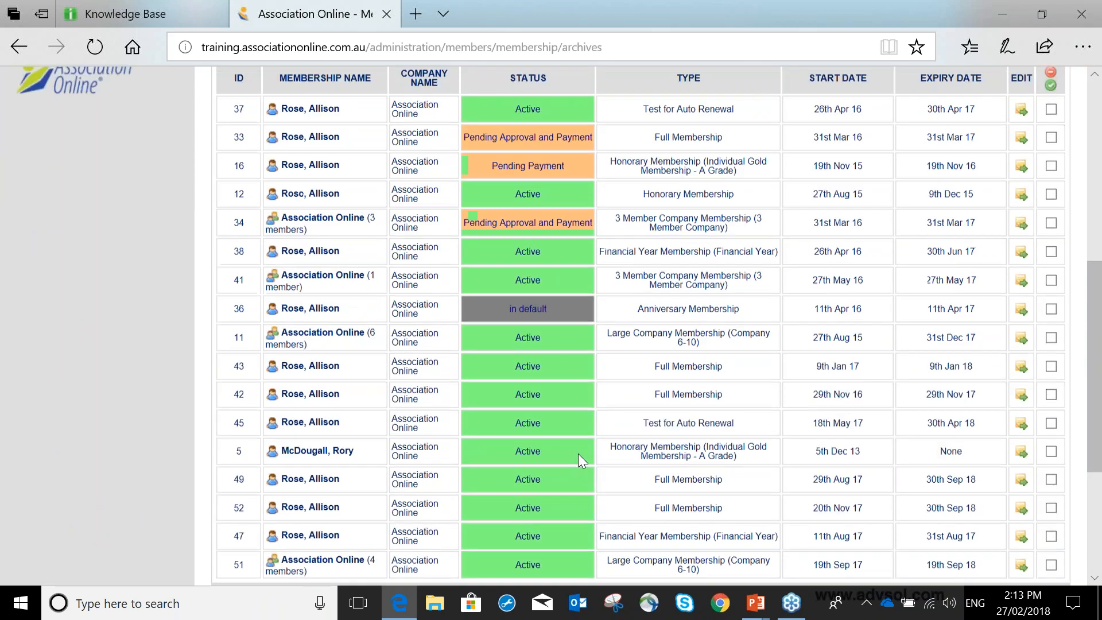
scroll(577, 453, up, 2)
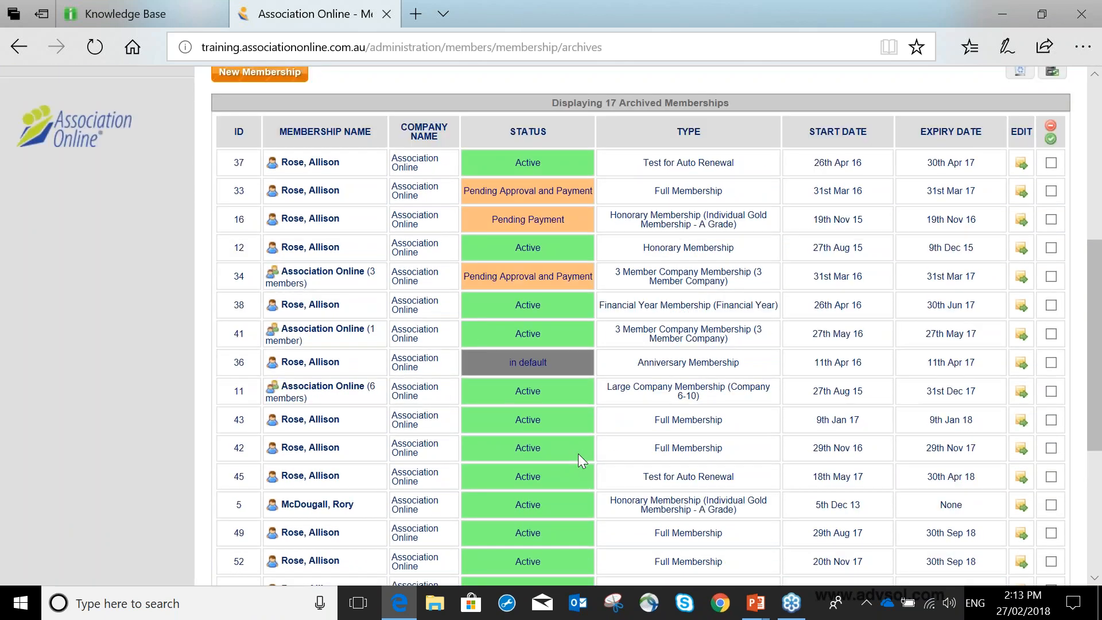
scroll(577, 453, up, 1)
scroll(578, 453, up, 1)
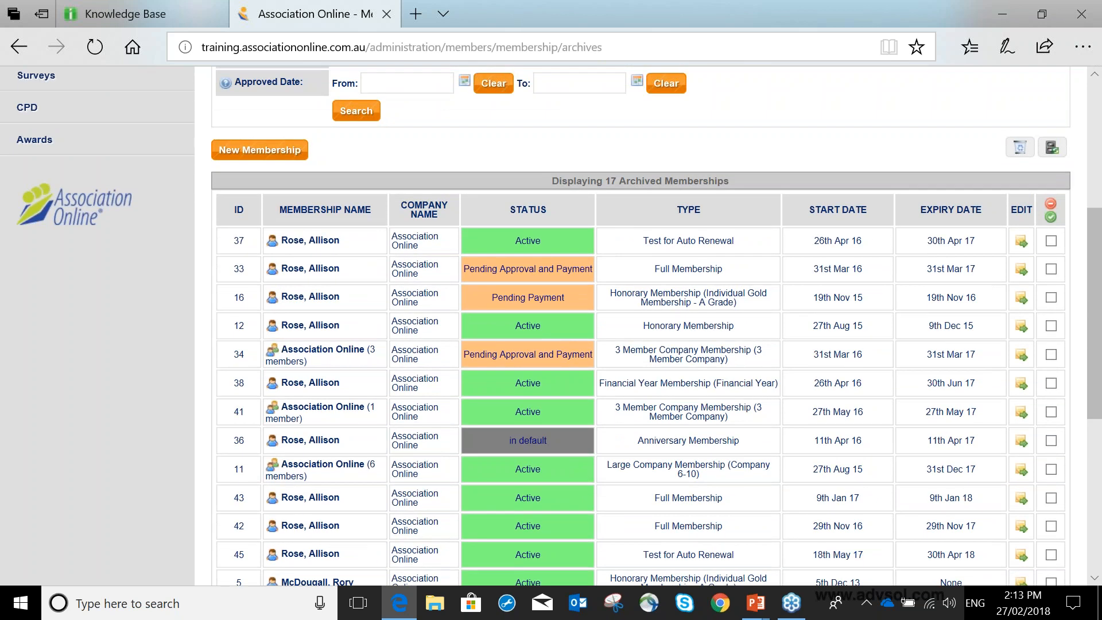
drag(516, 327, 544, 332)
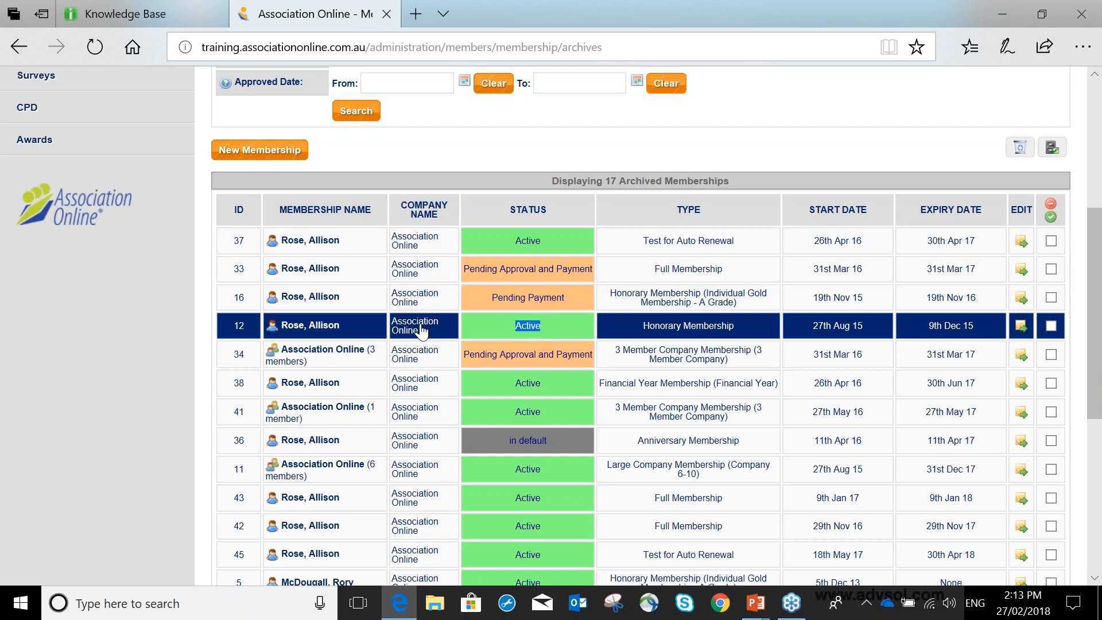
scroll(422, 330, up, 3)
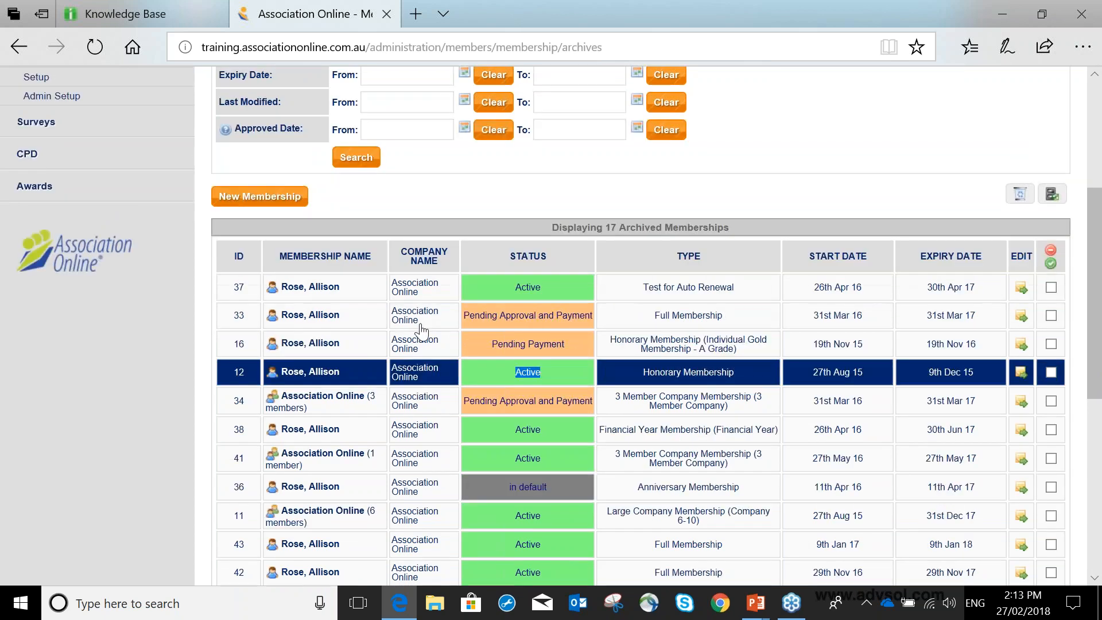
Open the settings of the Full Membership type from the membership setup.
scroll(421, 329, up, 3)
click(36, 356)
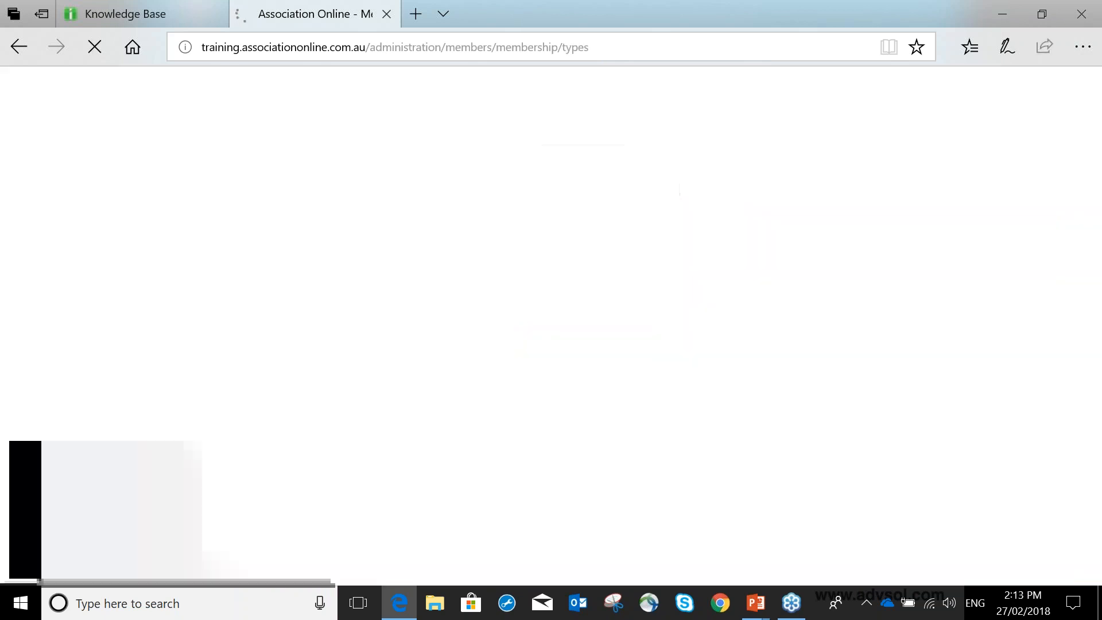
click(252, 240)
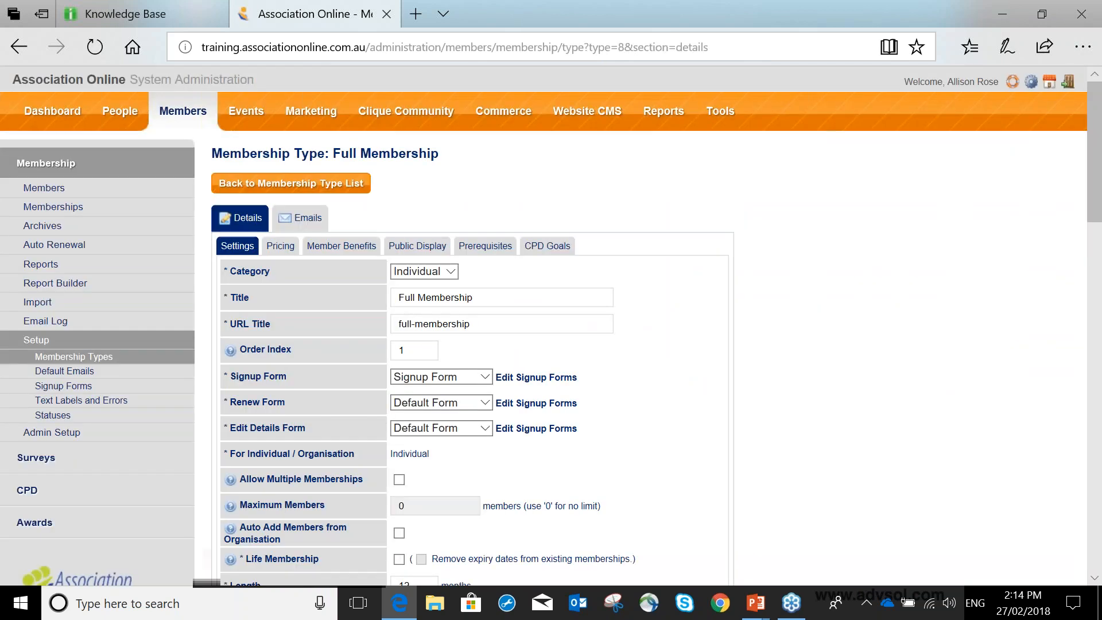
drag(331, 152, 439, 155)
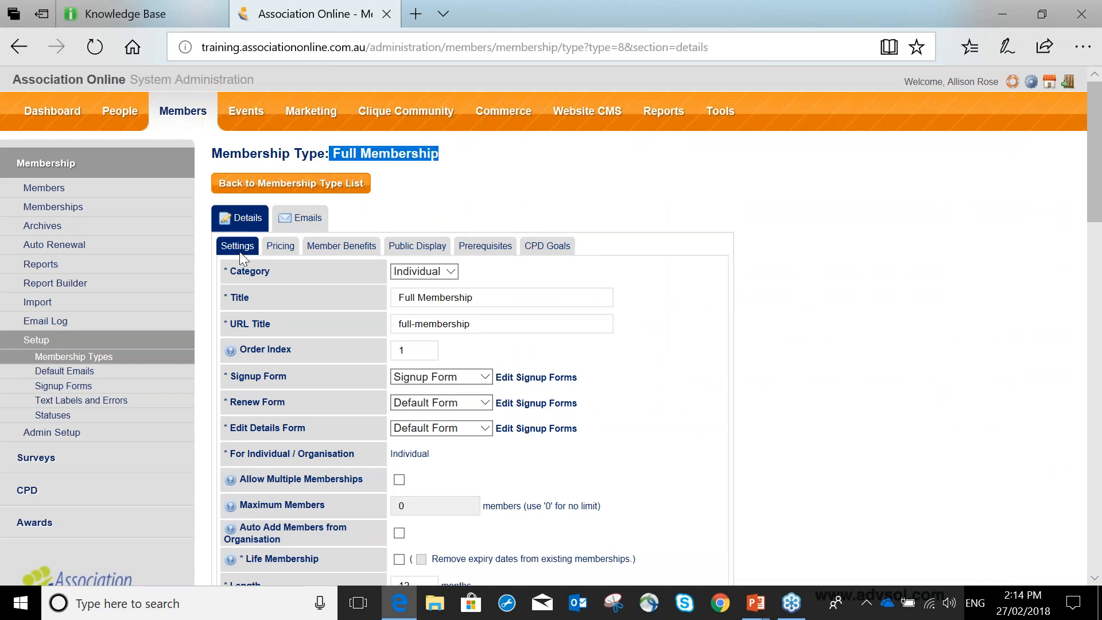
Examine the Full Membership type's Archive Old Memberships and Archive Days After Expiry settings.
scroll(240, 252, down, 7)
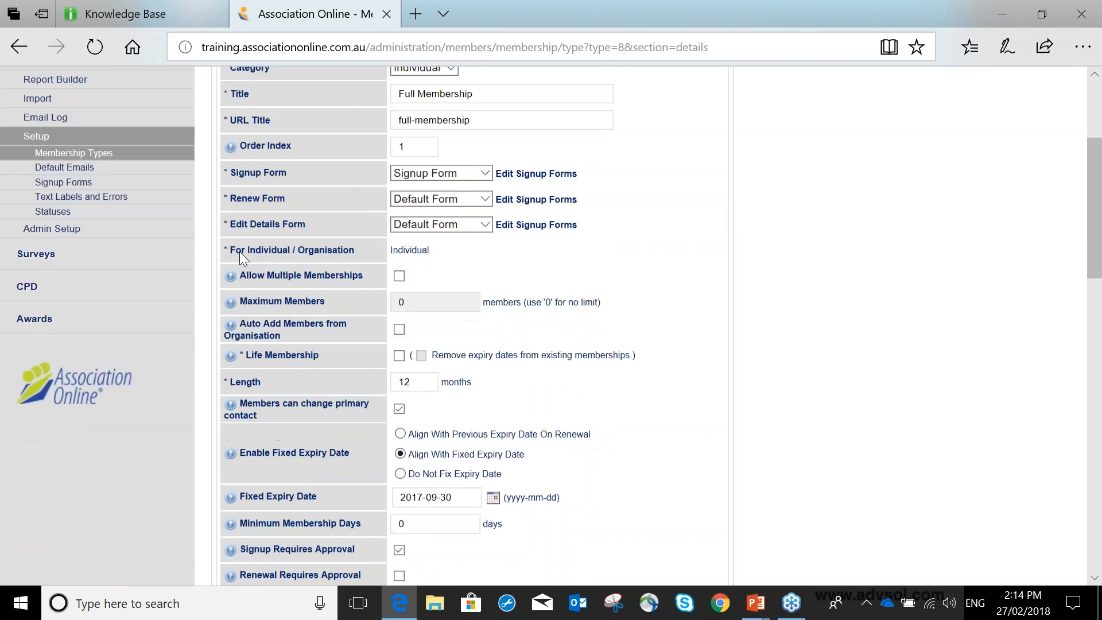
scroll(241, 253, down, 12)
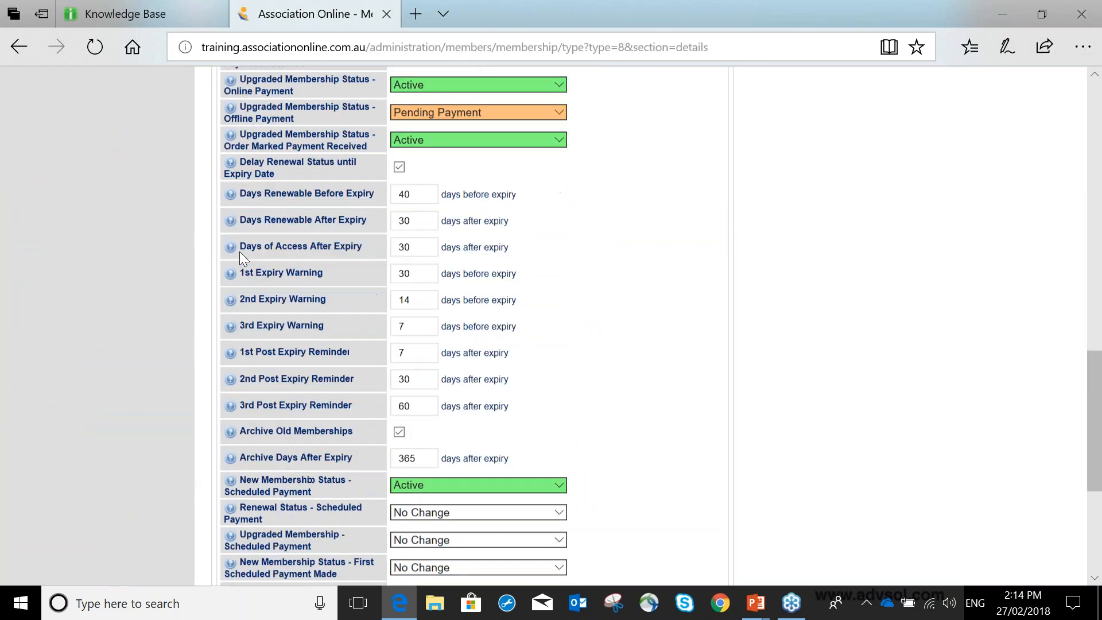
scroll(239, 251, down, 2)
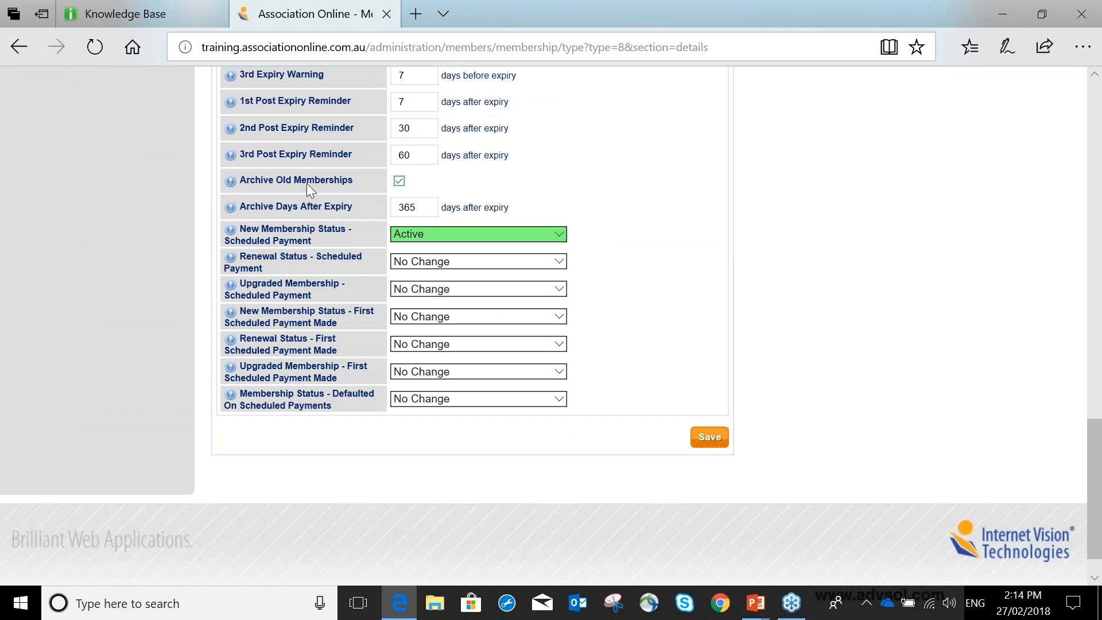
click(398, 182)
double_click(429, 207)
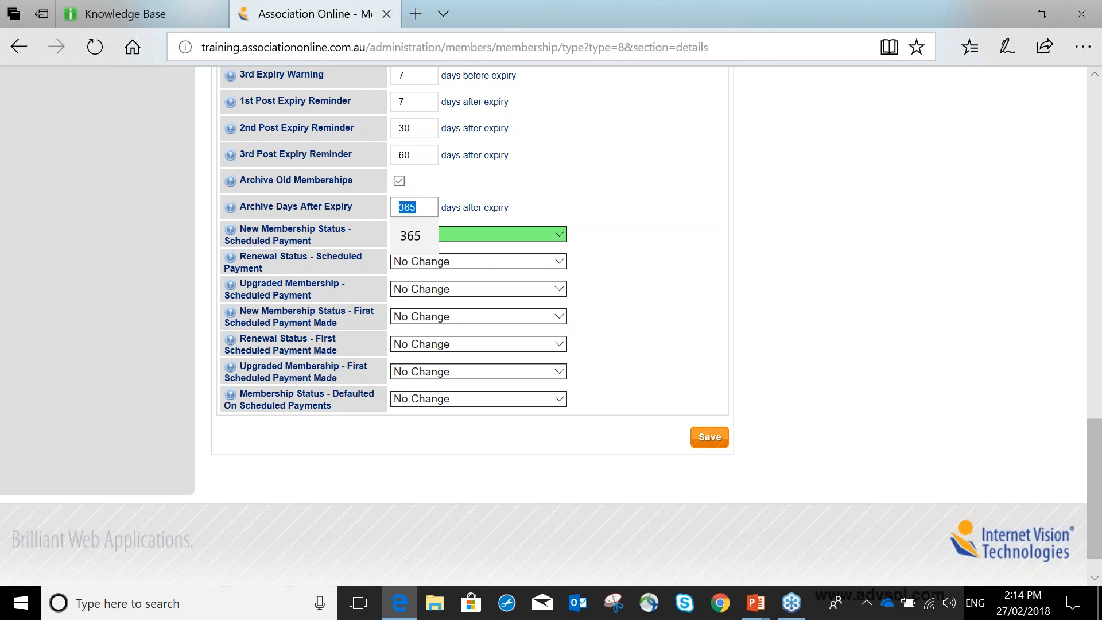
click(407, 204)
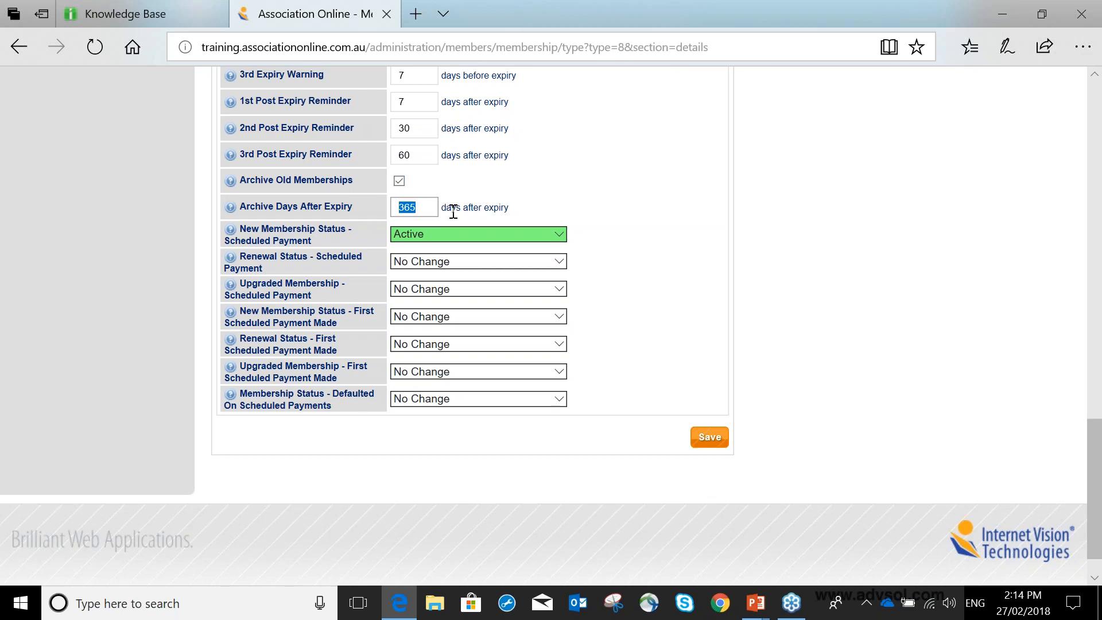
Return to the memberships list and open the cancelled 2 Year Membership record.
scroll(453, 211, up, 10)
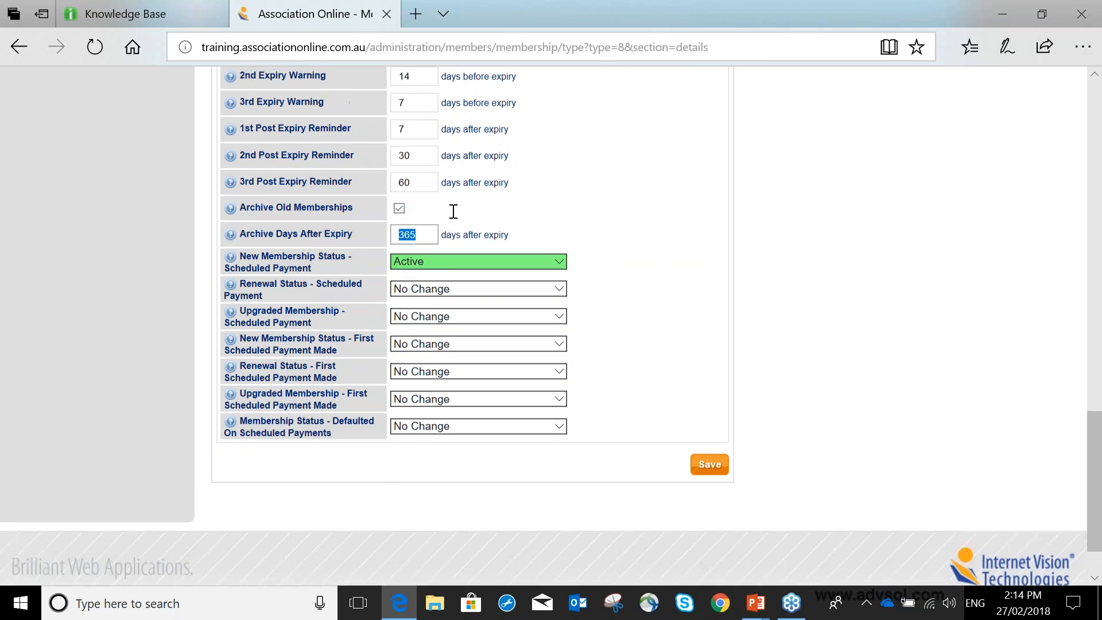
click(149, 217)
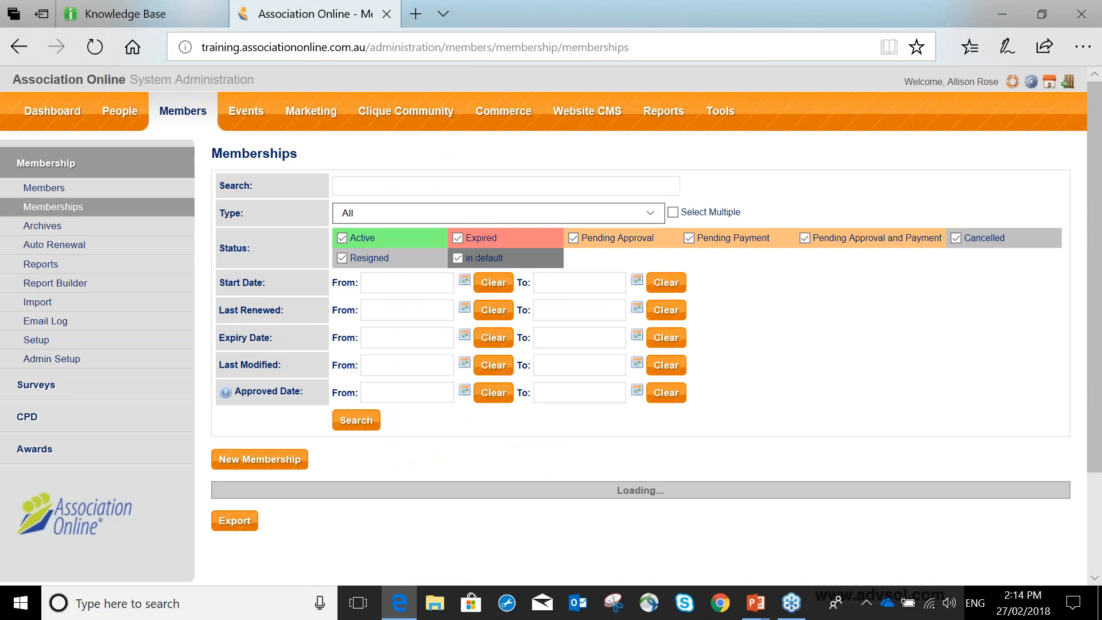
scroll(731, 197, down, 4)
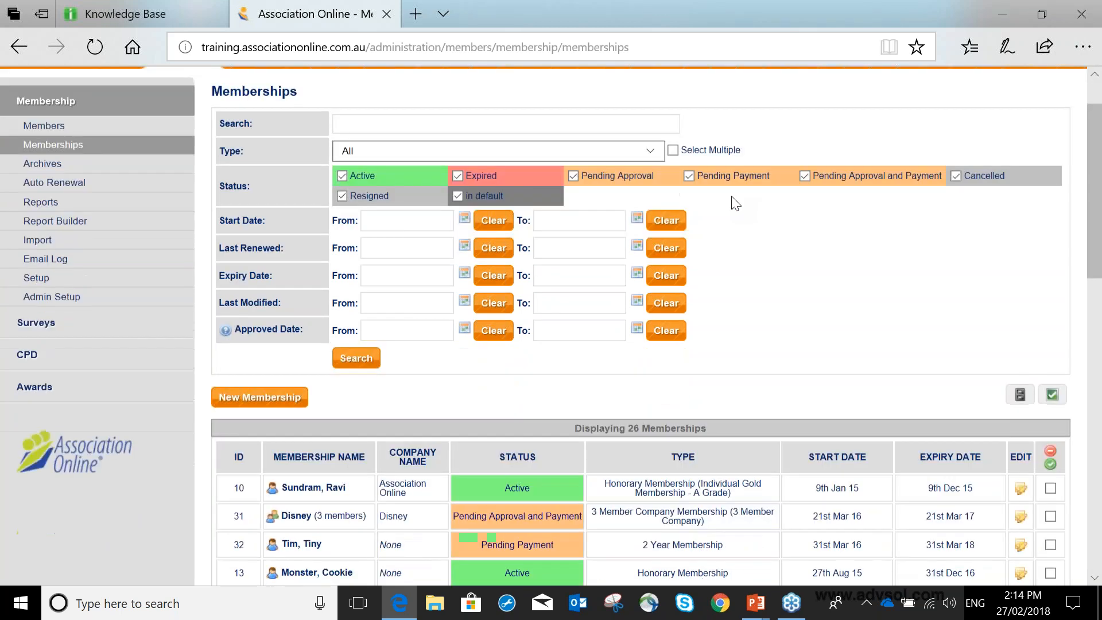
scroll(735, 203, down, 1)
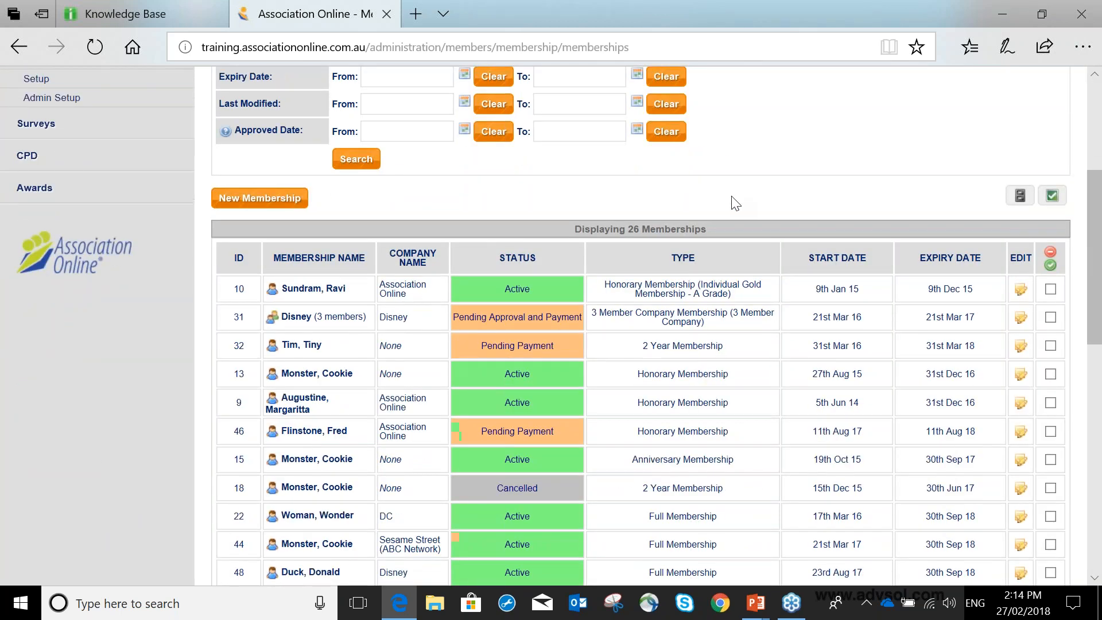
scroll(736, 204, down, 1)
double_click(508, 439)
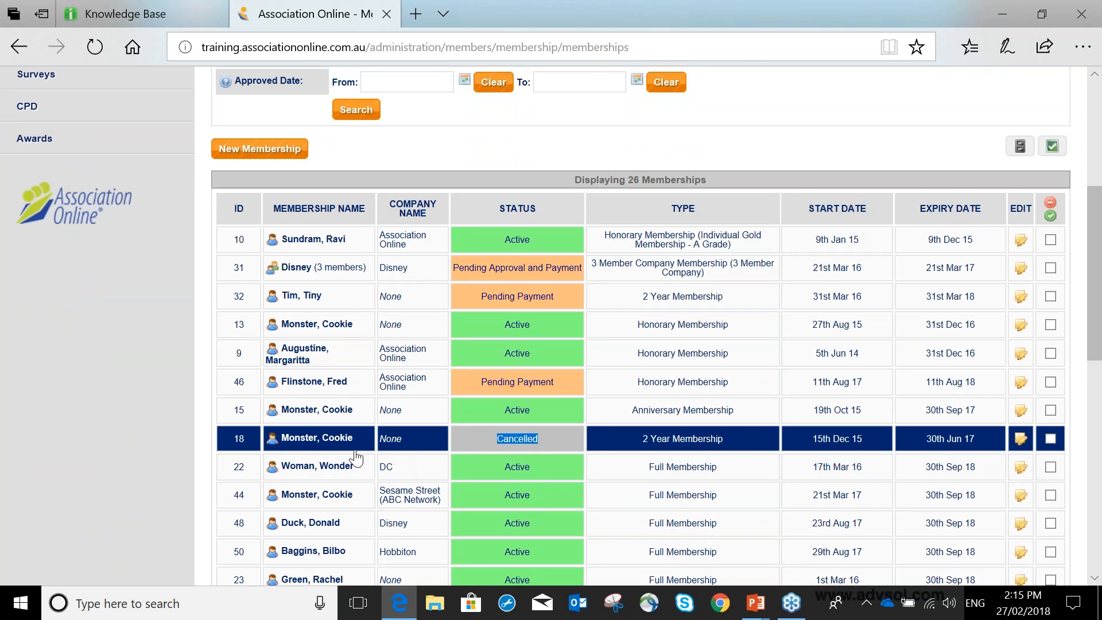
click(318, 442)
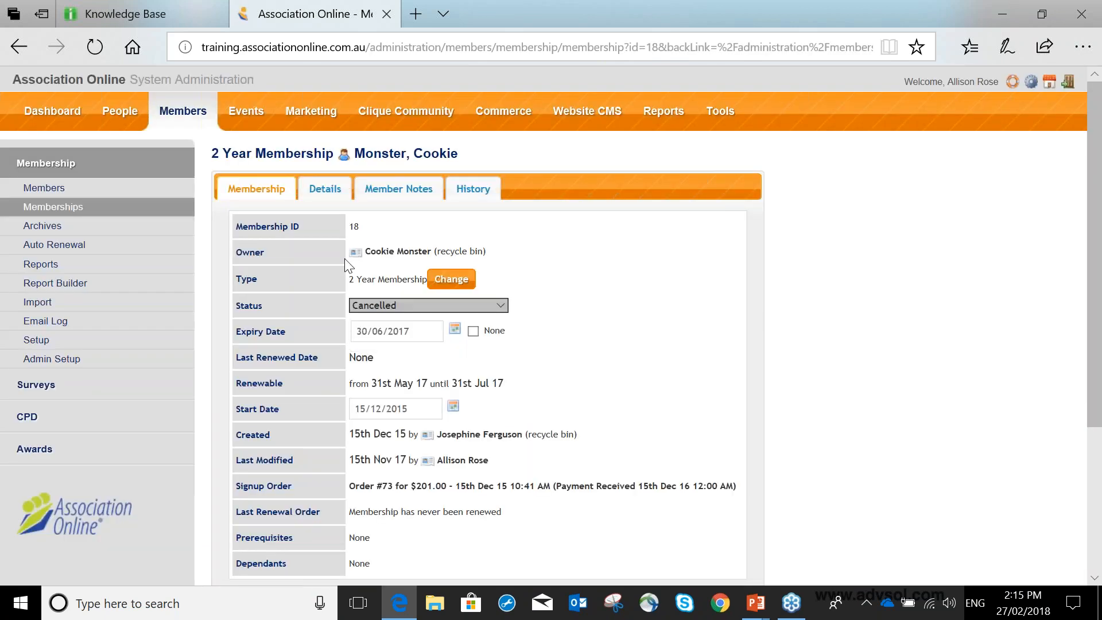
Choose Cancelled as the membership's status, then save the record and return to the memberships list.
click(415, 305)
click(414, 305)
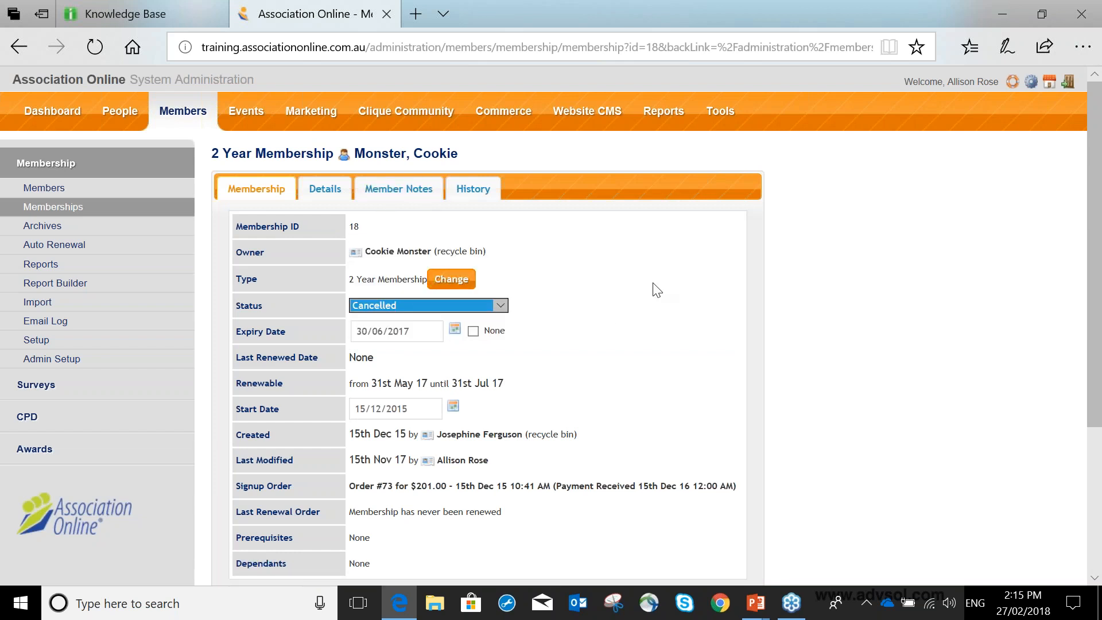
scroll(657, 289, down, 3)
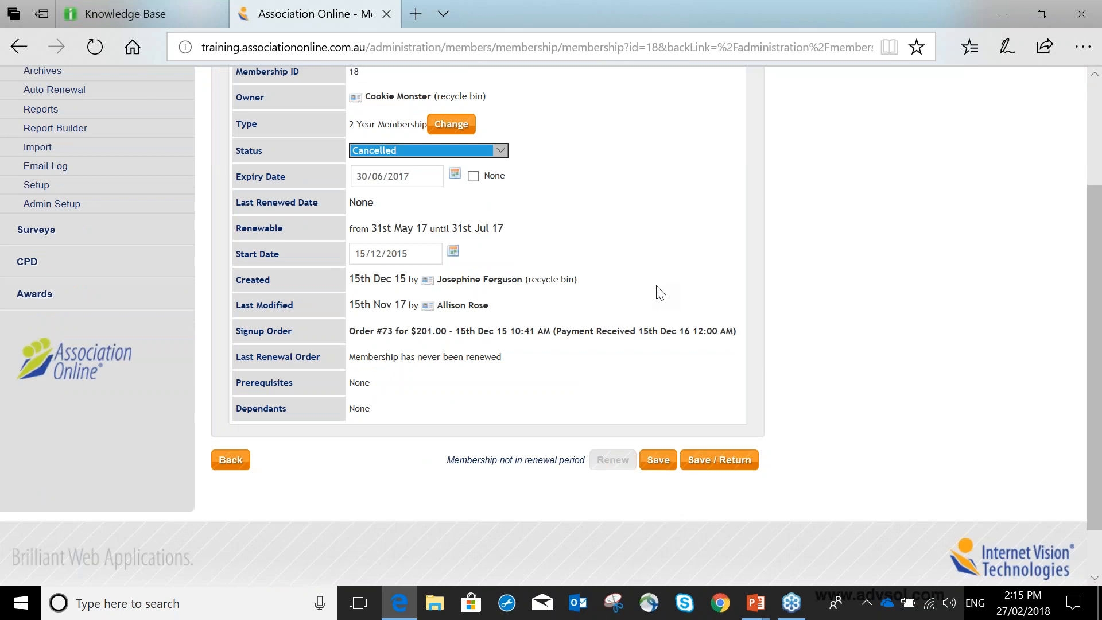
click(724, 468)
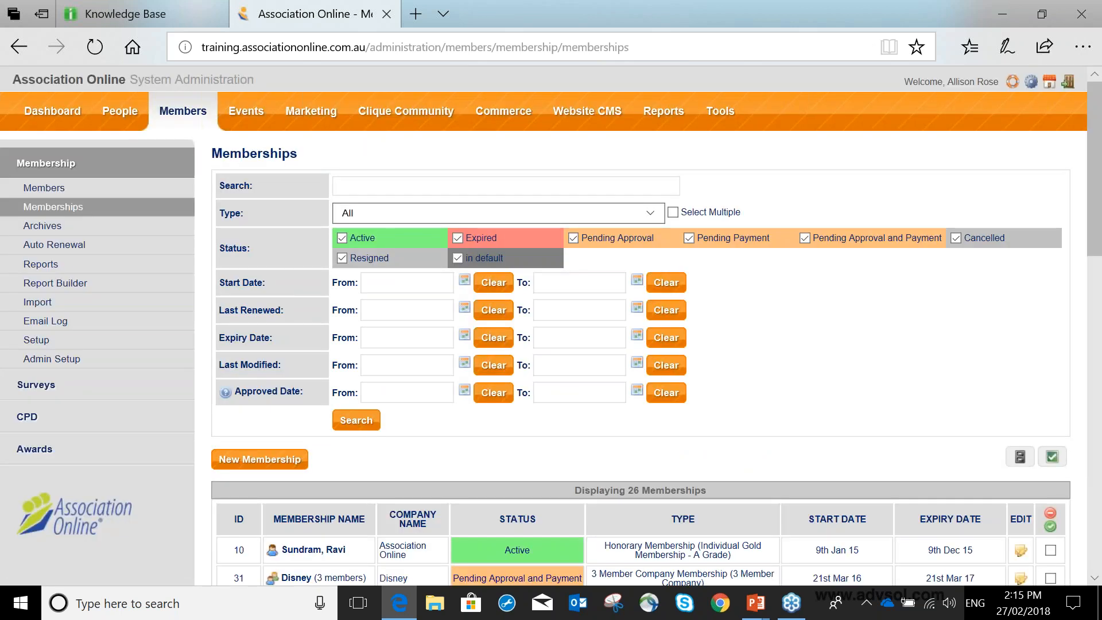
Archive the cancelled 2 Year Membership at the end of the memberships list and confirm.
scroll(640, 325, down, 7)
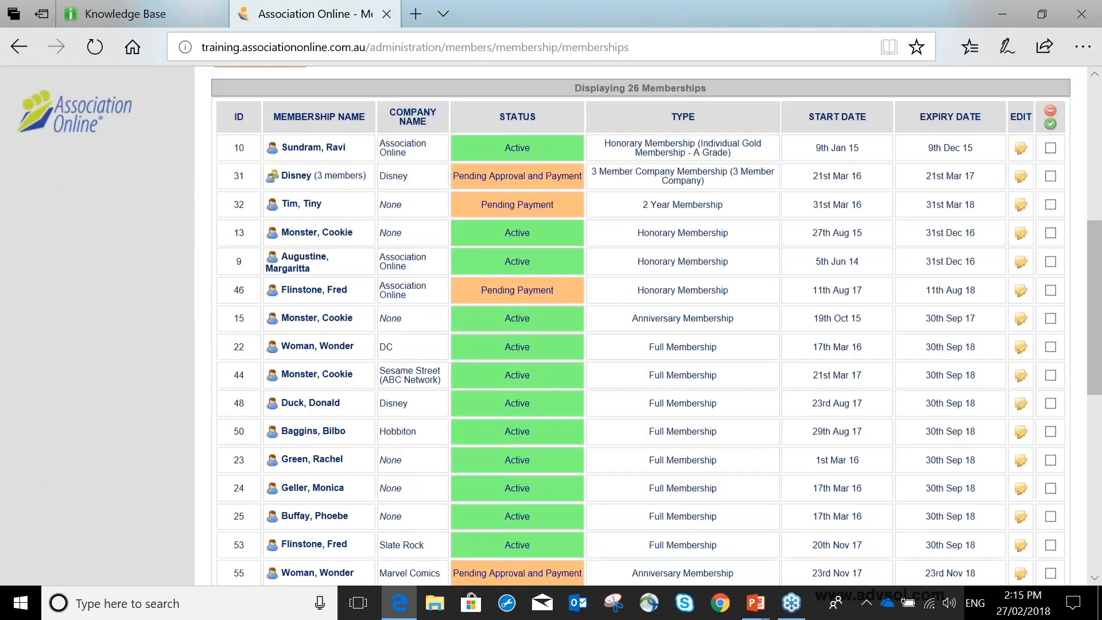
scroll(640, 326, down, 4)
scroll(569, 340, down, 5)
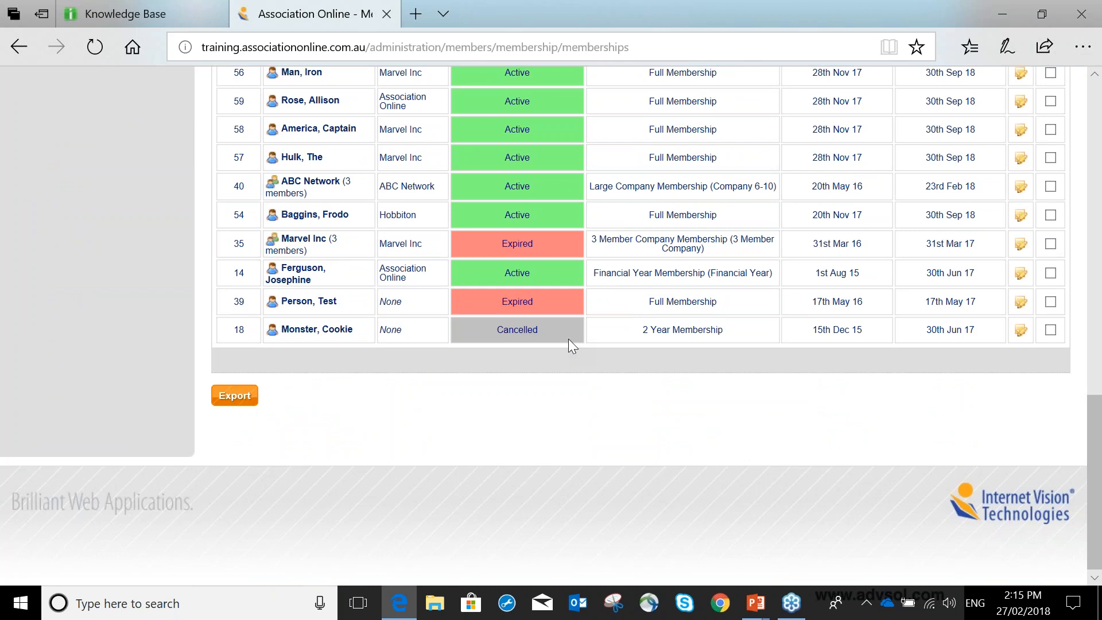
click(1050, 331)
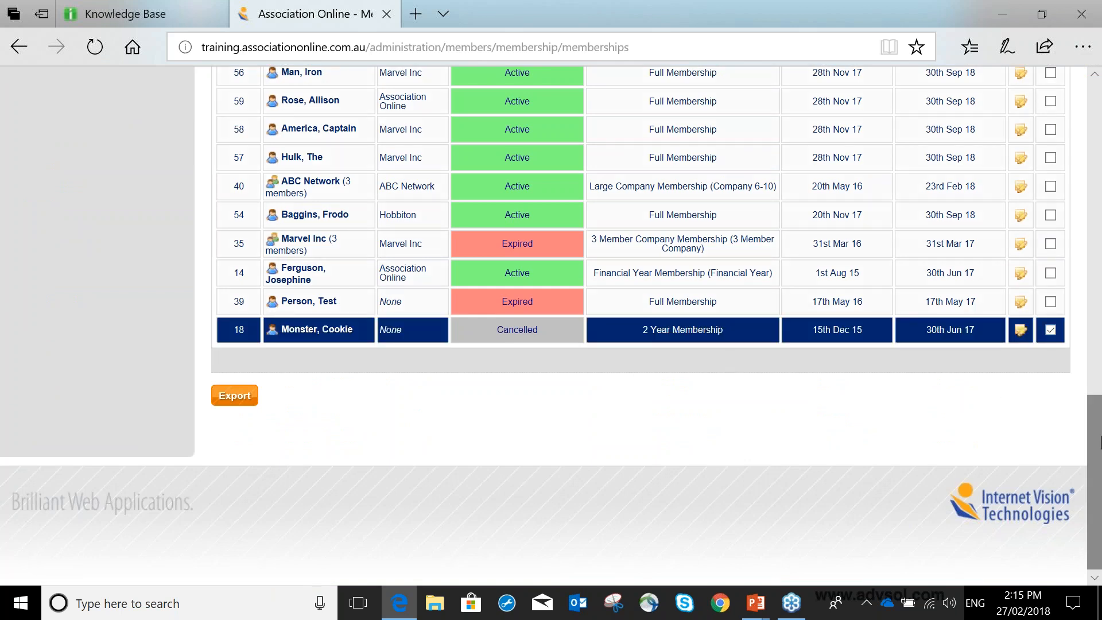
scroll(1098, 441, up, 1)
drag(1098, 427, 1097, 231)
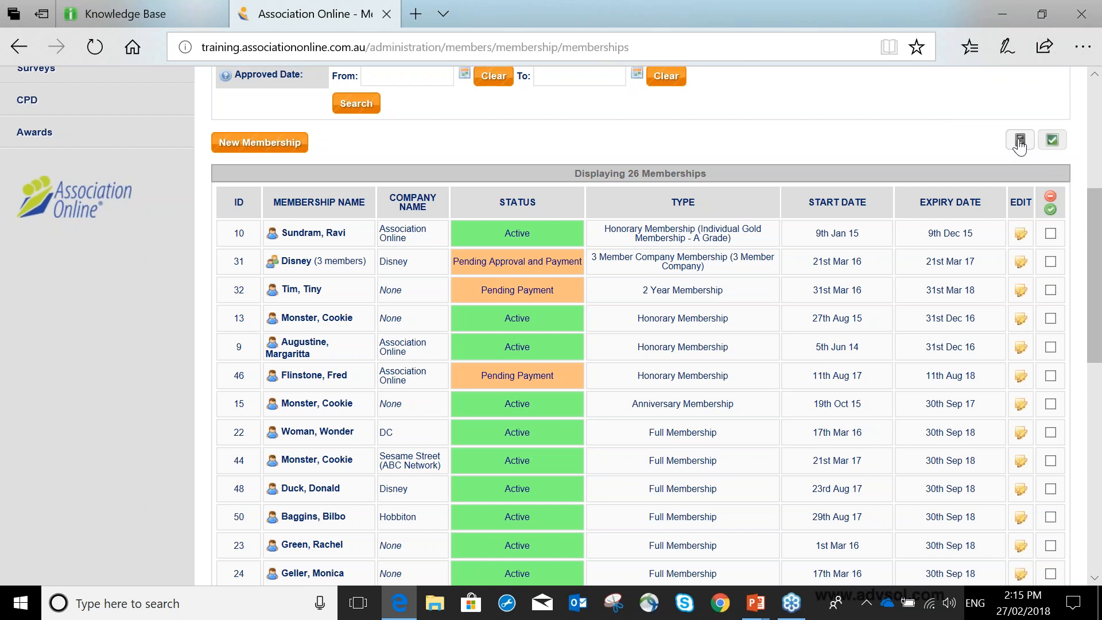
click(1020, 143)
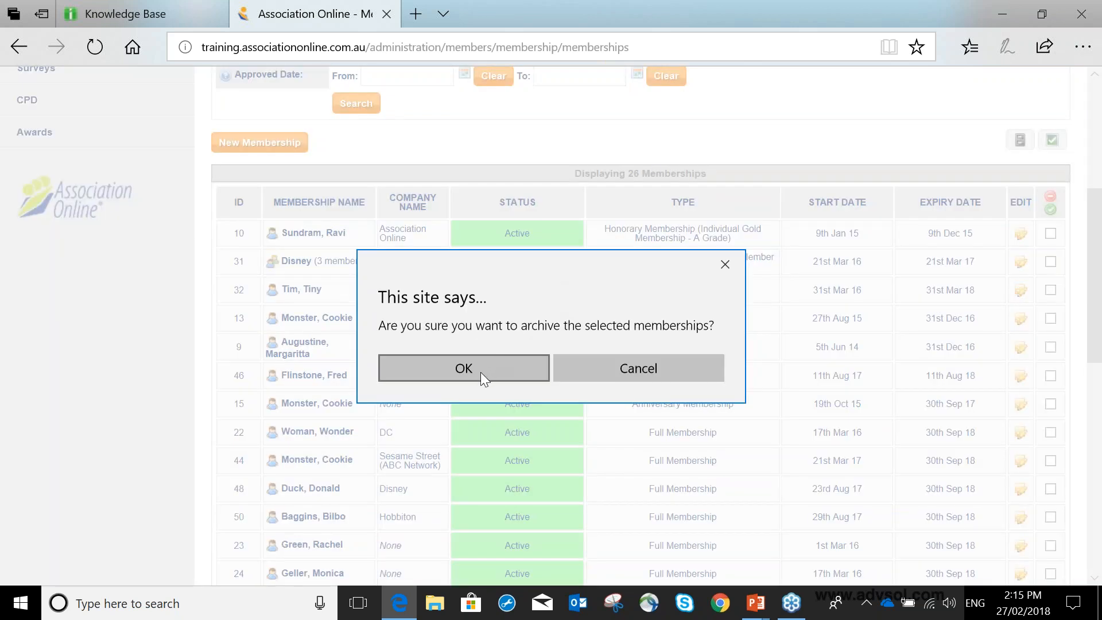
click(480, 372)
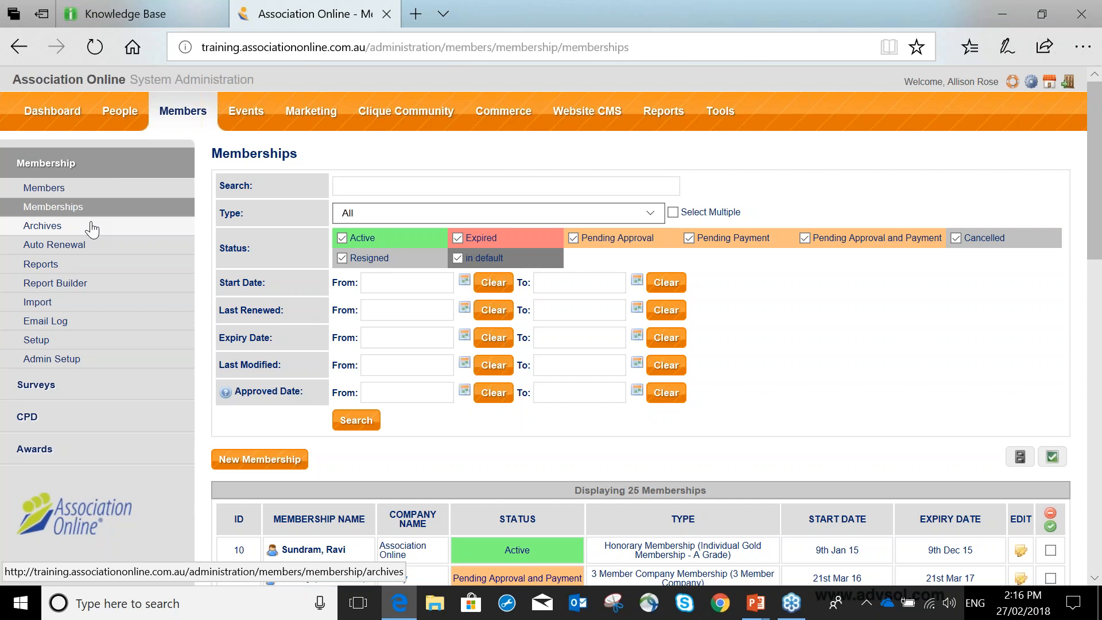
Open the archived memberships list and select the Test for Auto Renewal membership.
click(92, 227)
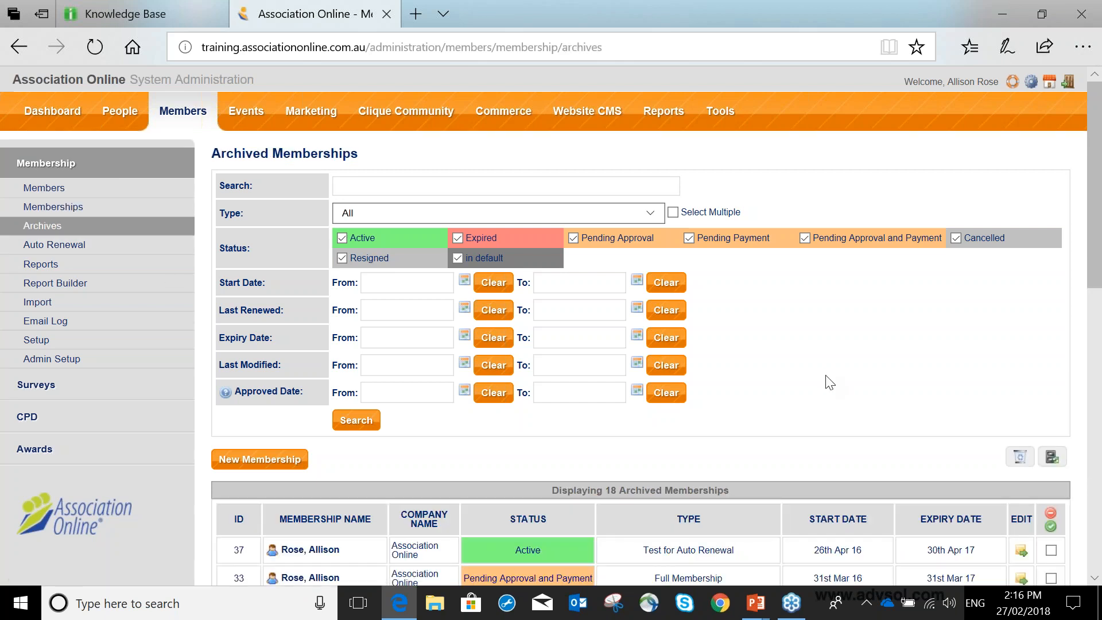
scroll(830, 383, down, 1)
scroll(829, 382, down, 10)
click(1051, 317)
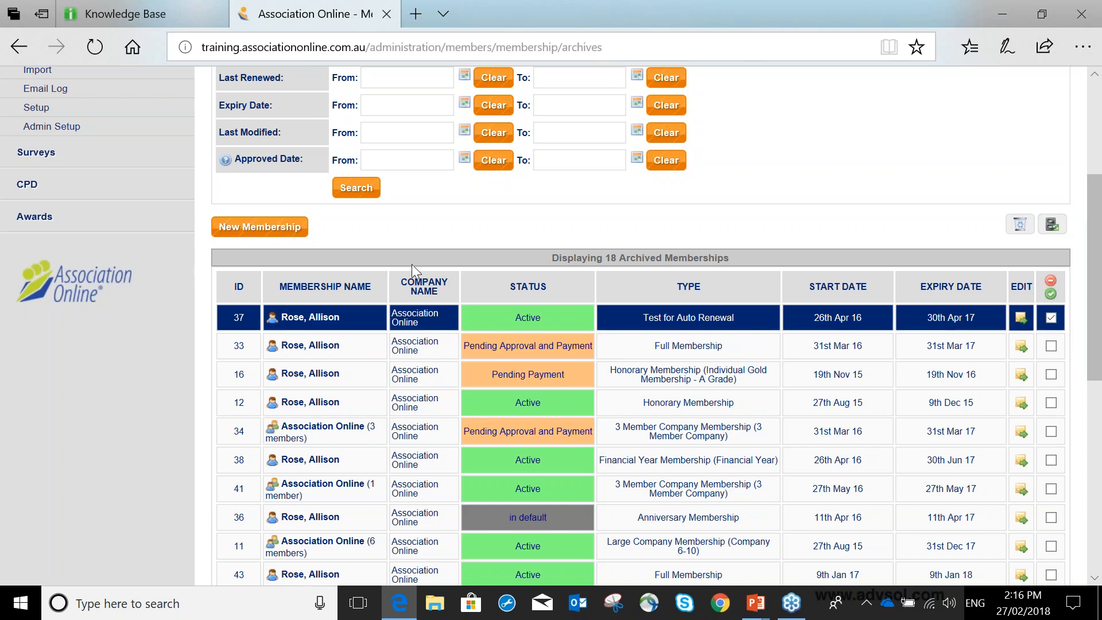
scroll(412, 264, up, 3)
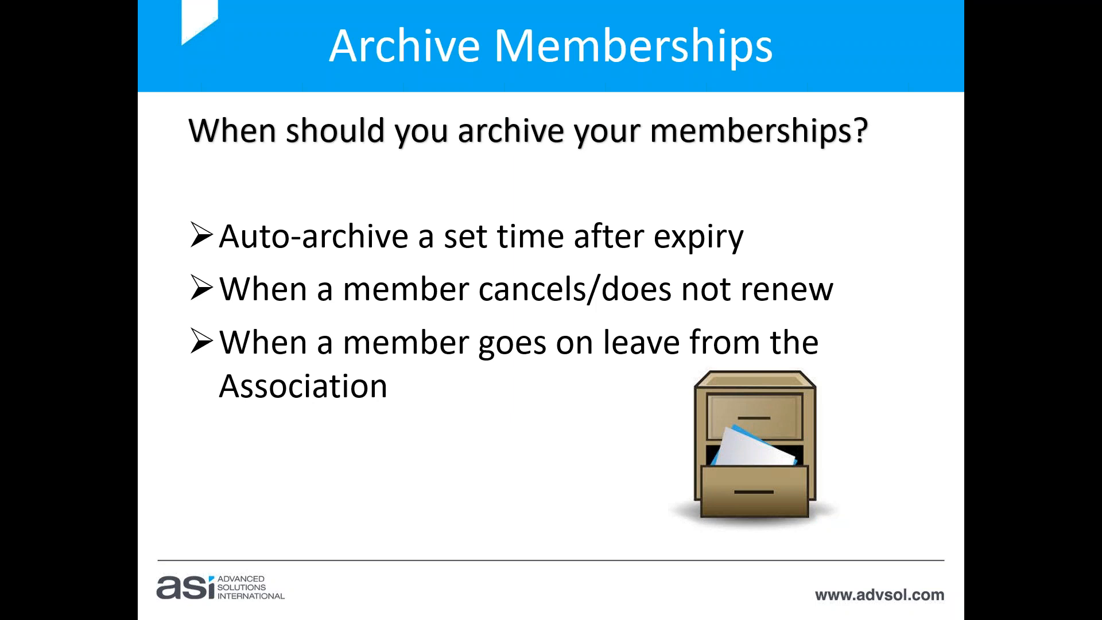
key(Right)
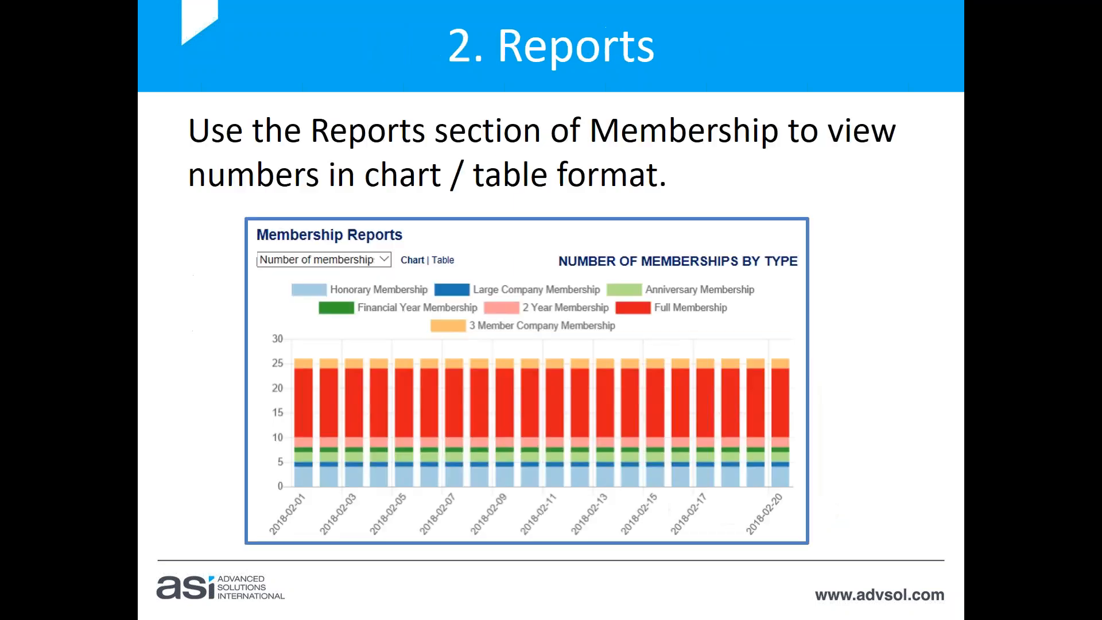
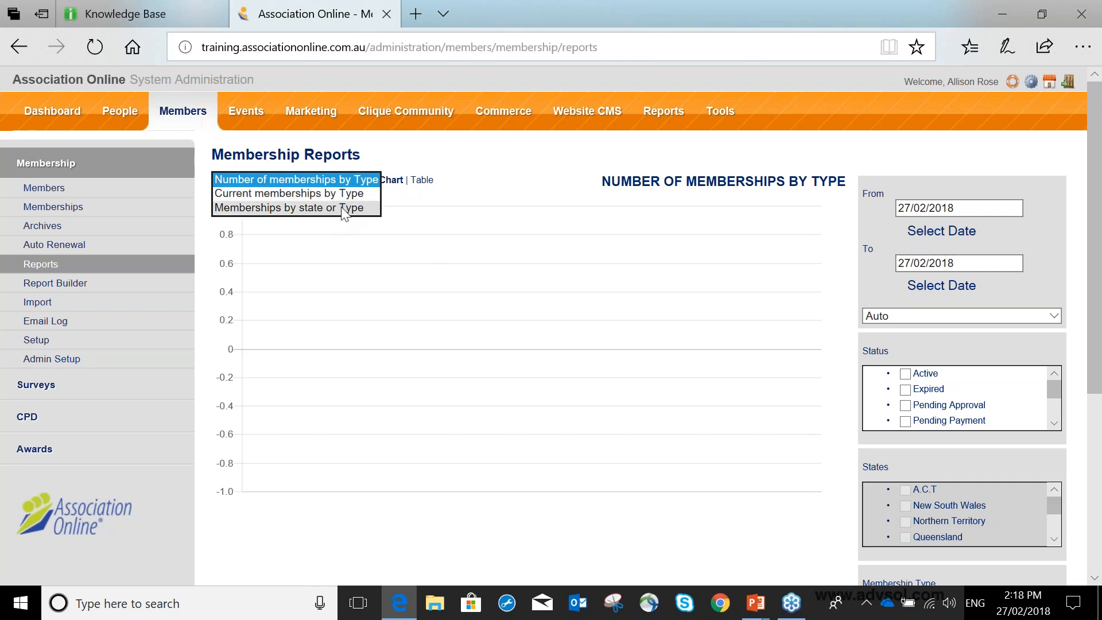
Choose the Number of memberships by Type report and set its From date to 01/01/2018.
click(357, 178)
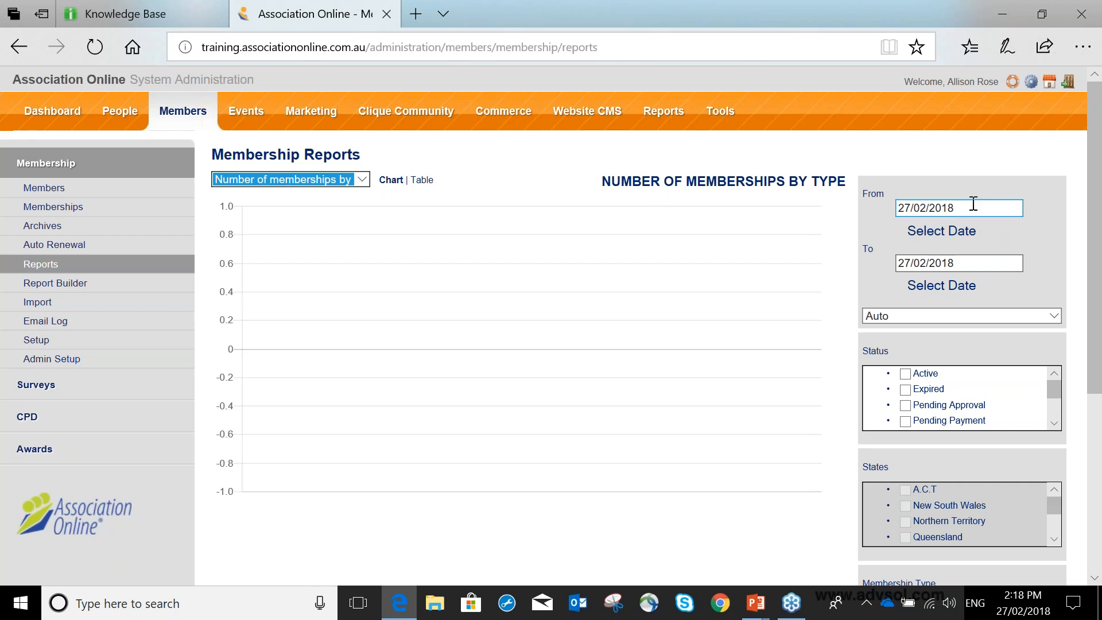
click(967, 234)
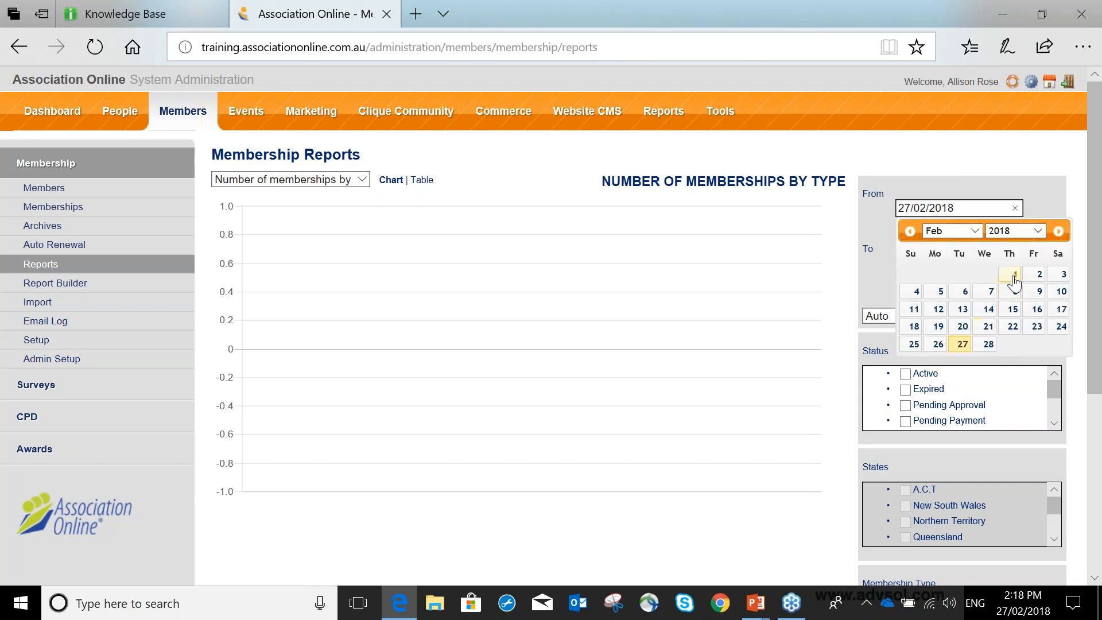
click(973, 231)
click(949, 220)
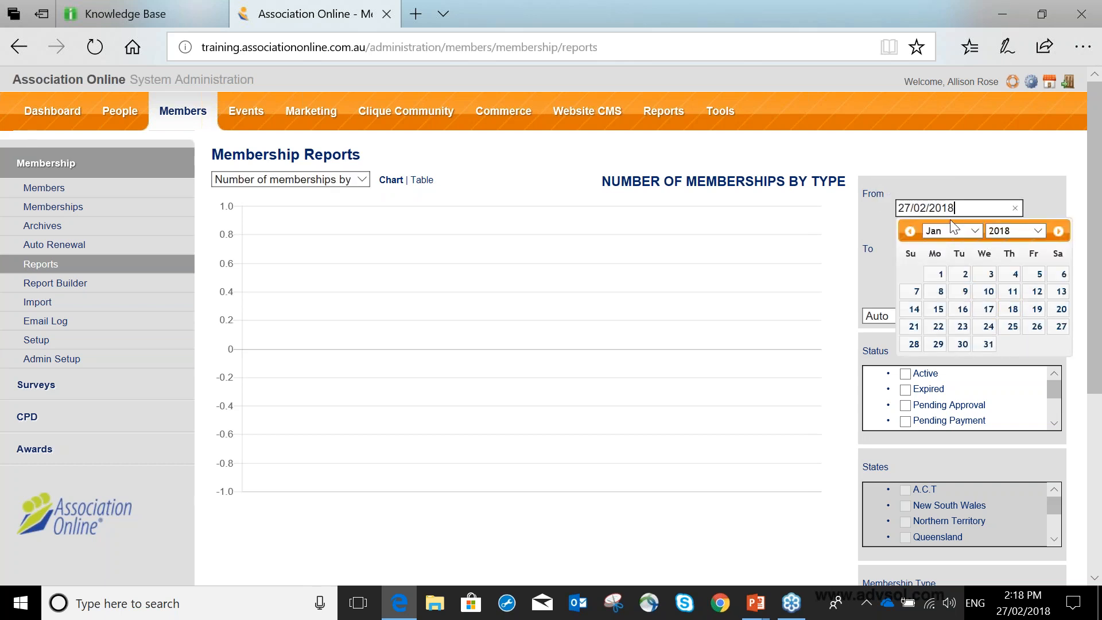
click(944, 276)
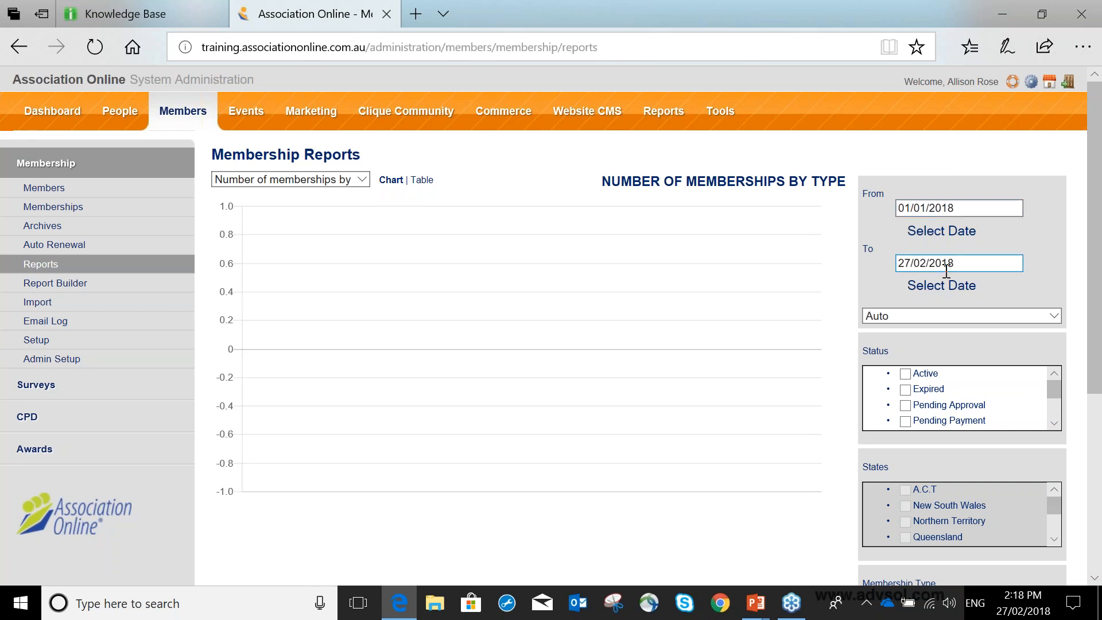
click(946, 315)
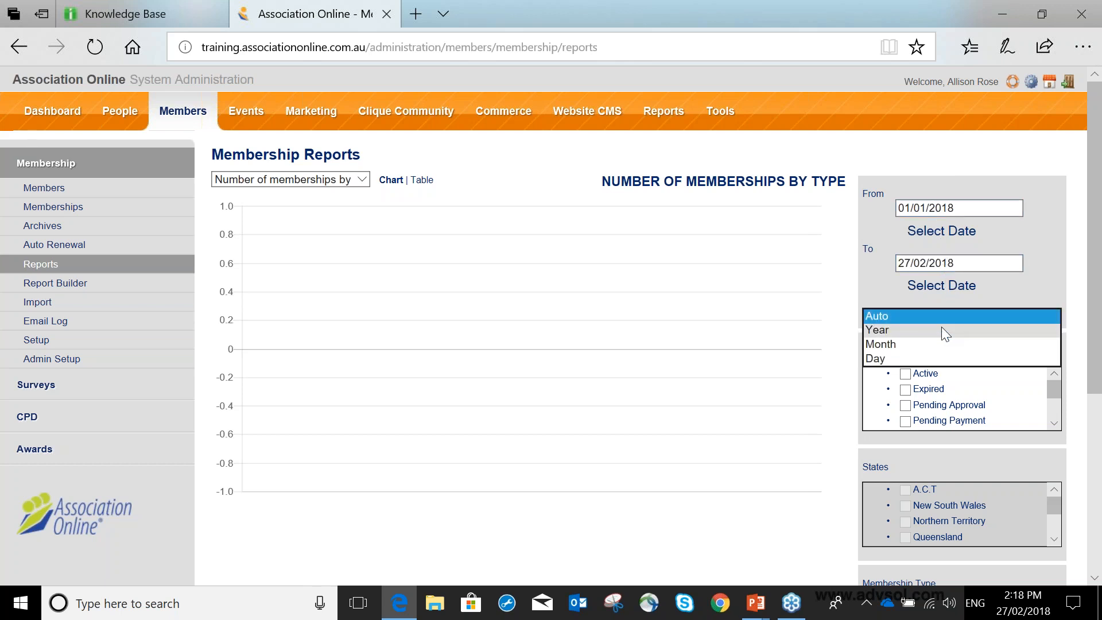
click(938, 343)
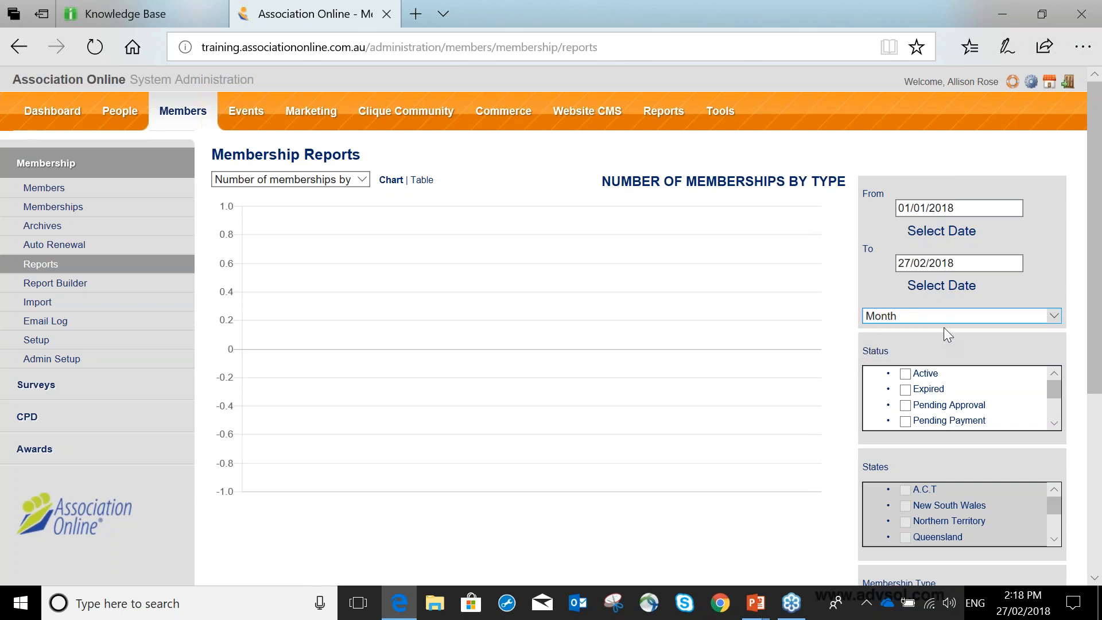
click(939, 317)
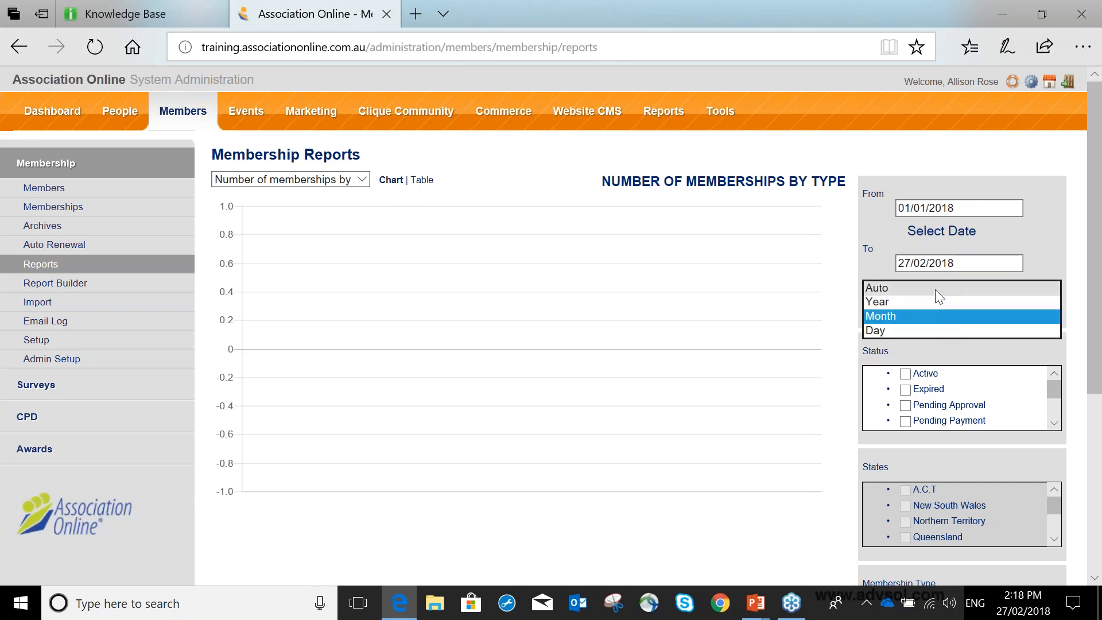
click(933, 288)
click(929, 315)
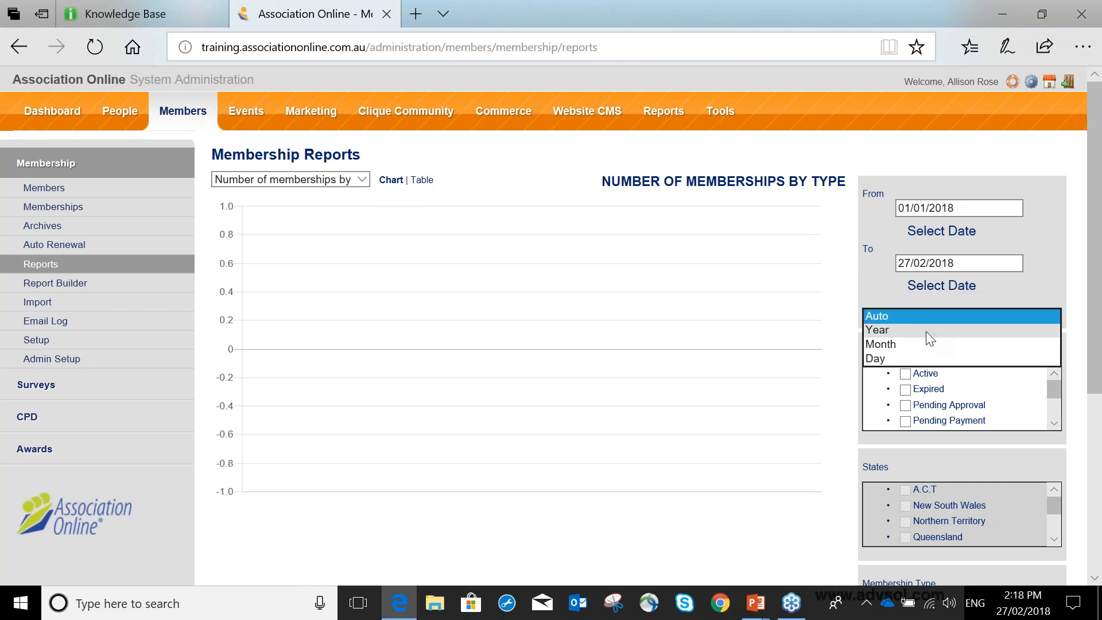
click(925, 343)
click(932, 317)
click(917, 290)
Filter the report to memberships with the Active status and run it.
scroll(909, 315, down, 1)
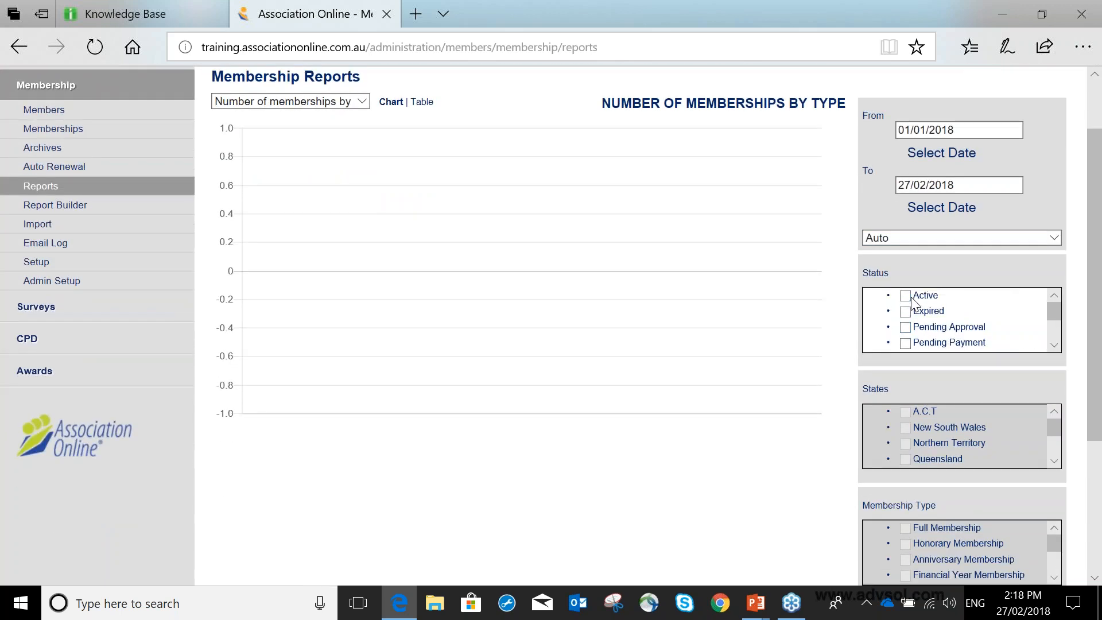
click(909, 296)
scroll(953, 327, down, 2)
scroll(953, 333, down, 2)
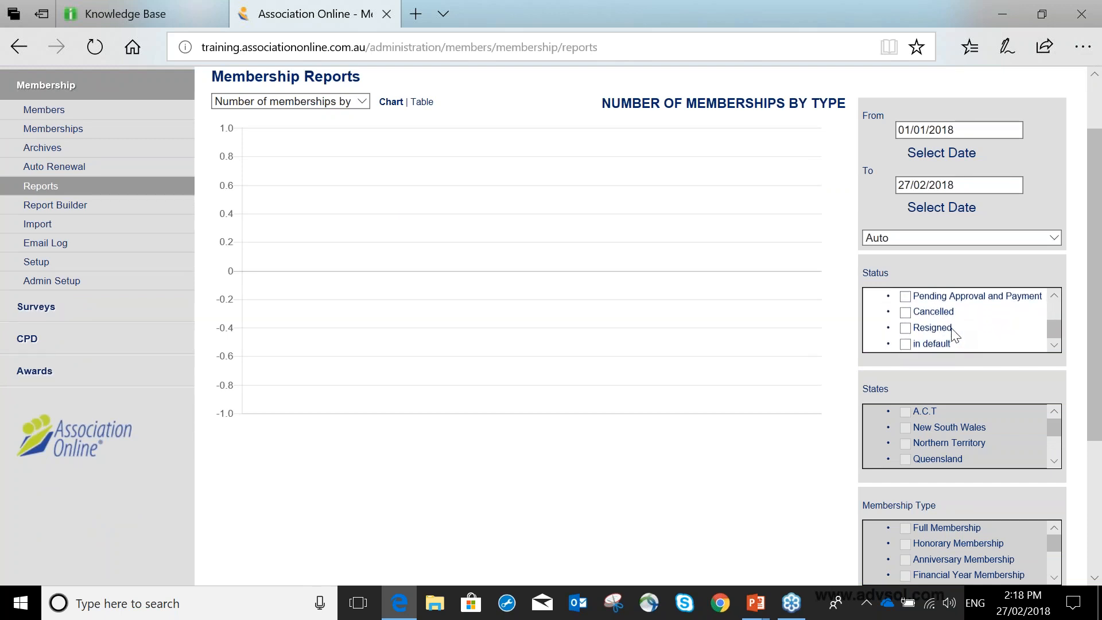
scroll(953, 333, down, 1)
scroll(951, 329, down, 1)
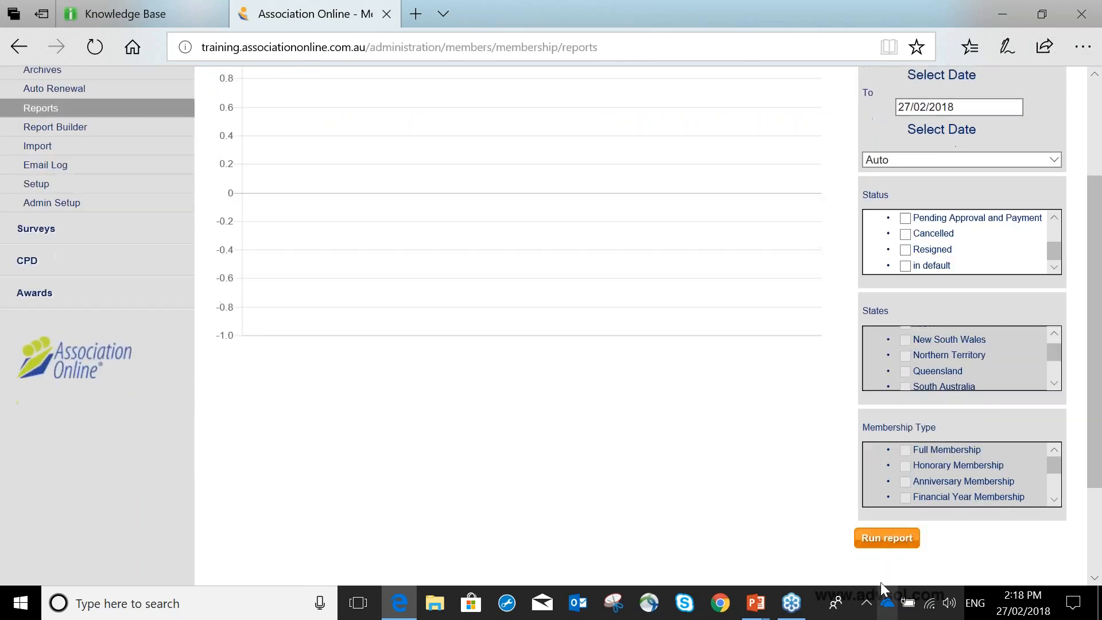
click(893, 539)
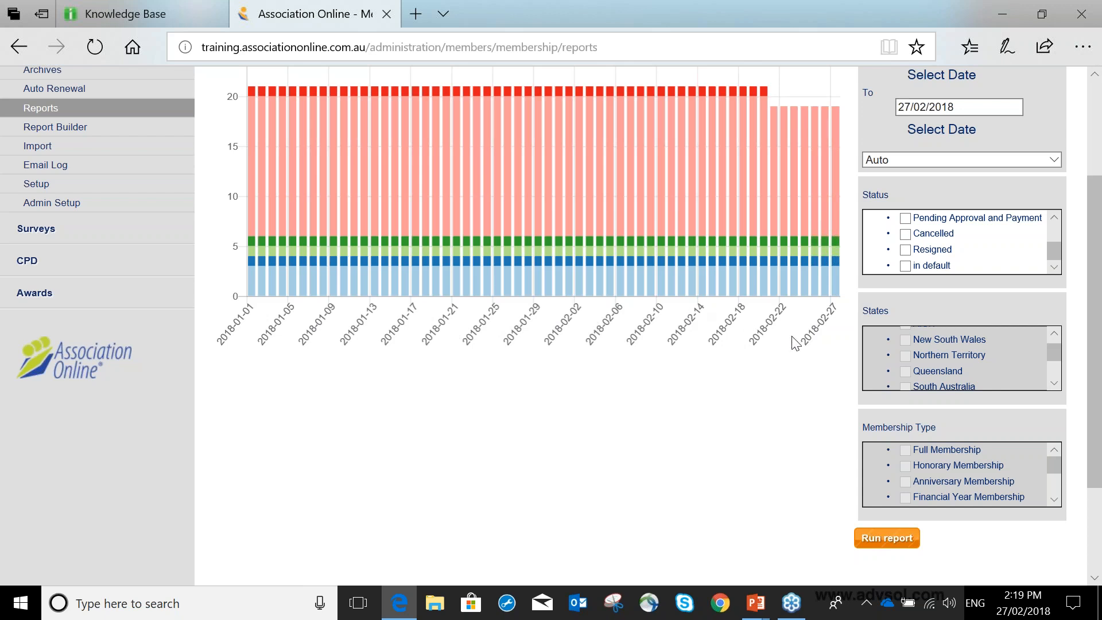
Change the report's interval to Month, rerun it and inspect the membership types in the monthly bars.
scroll(796, 343, up, 1)
scroll(792, 339, up, 5)
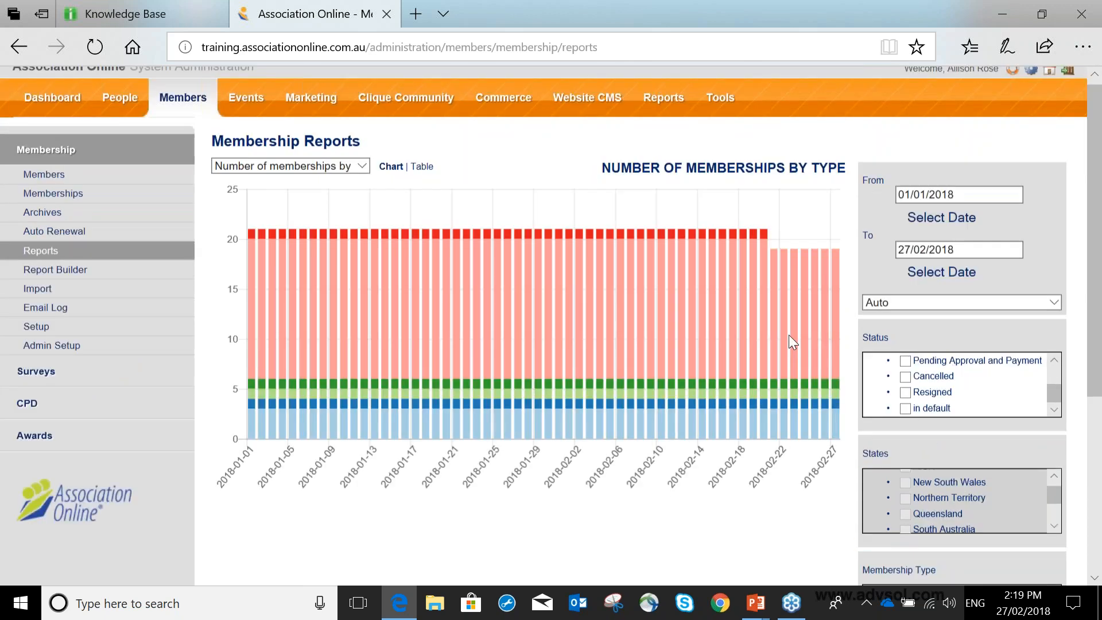
click(925, 315)
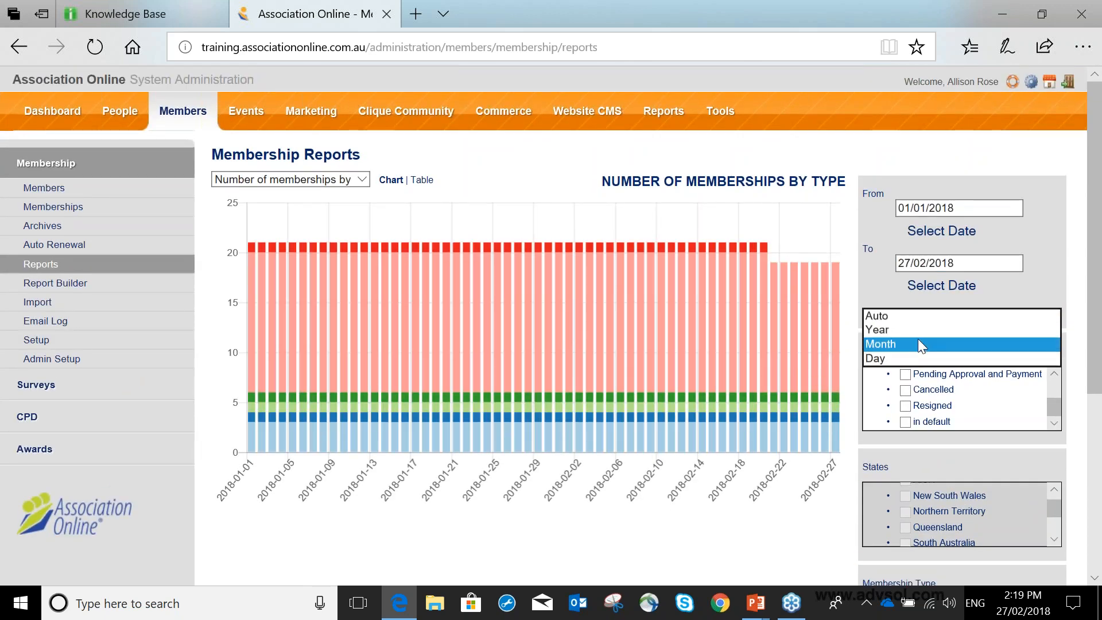
click(917, 343)
click(889, 320)
click(889, 316)
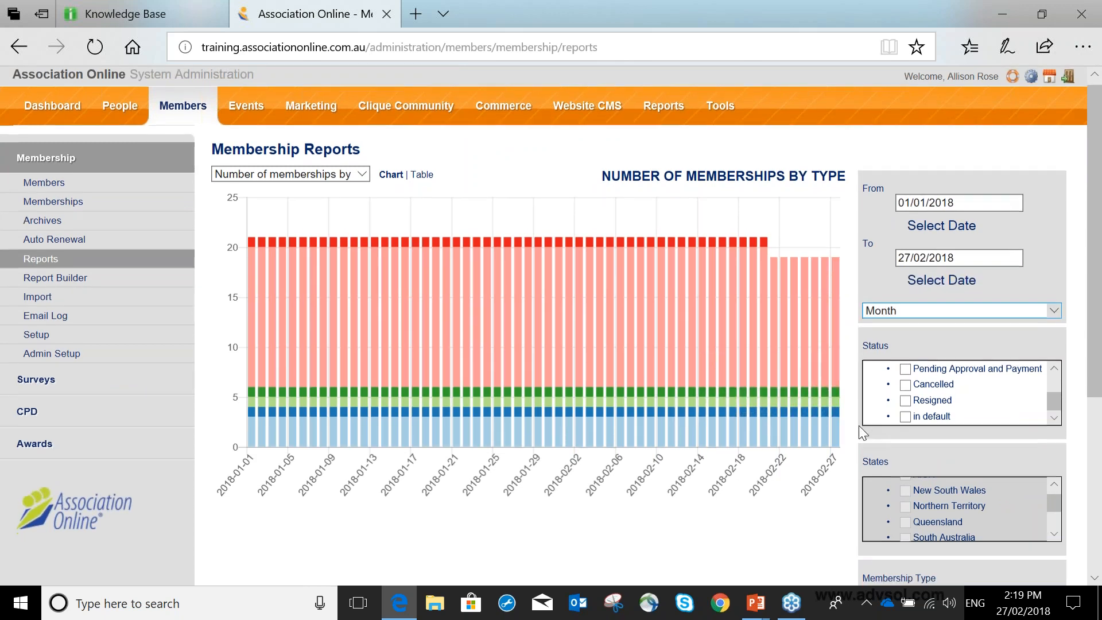
scroll(698, 418, down, 3)
scroll(704, 415, up, 2)
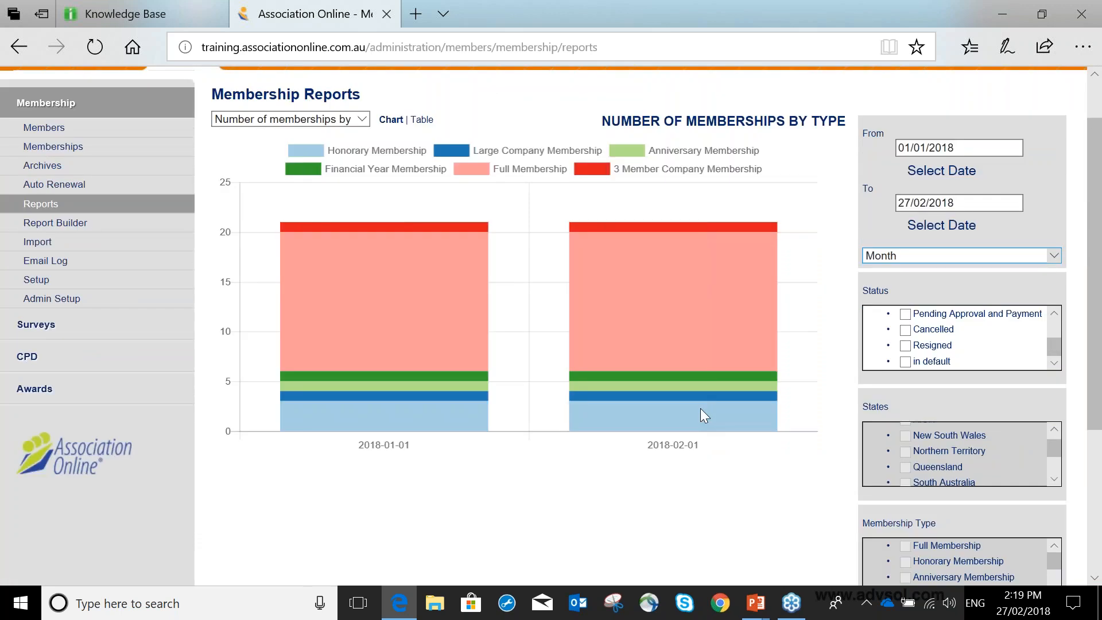
mouse_move(467, 415)
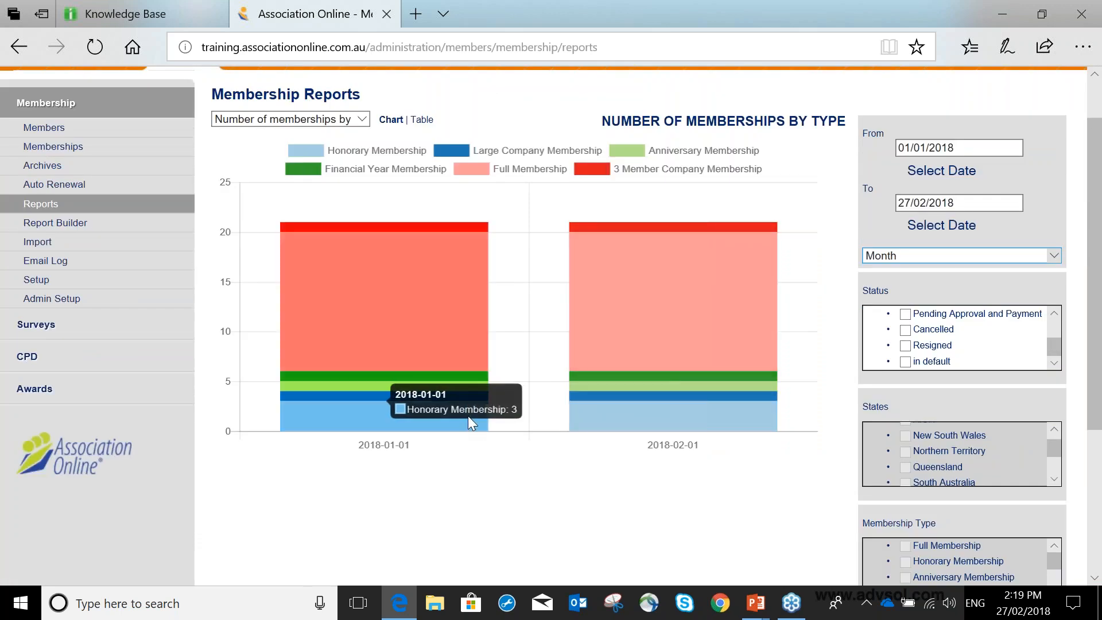
mouse_move(376, 374)
mouse_move(375, 328)
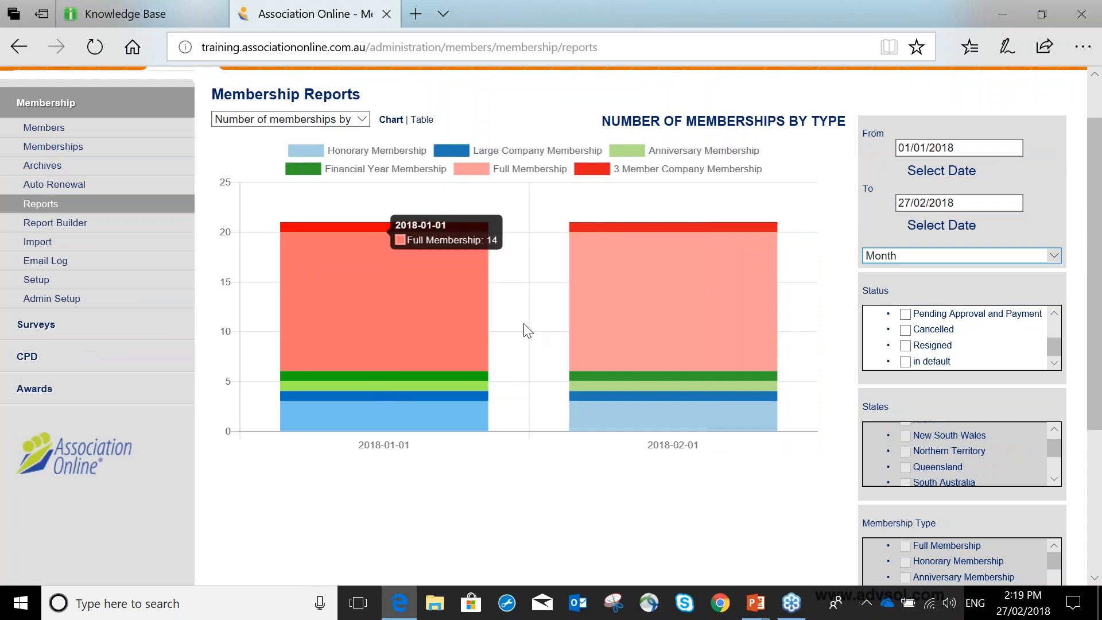
mouse_move(611, 302)
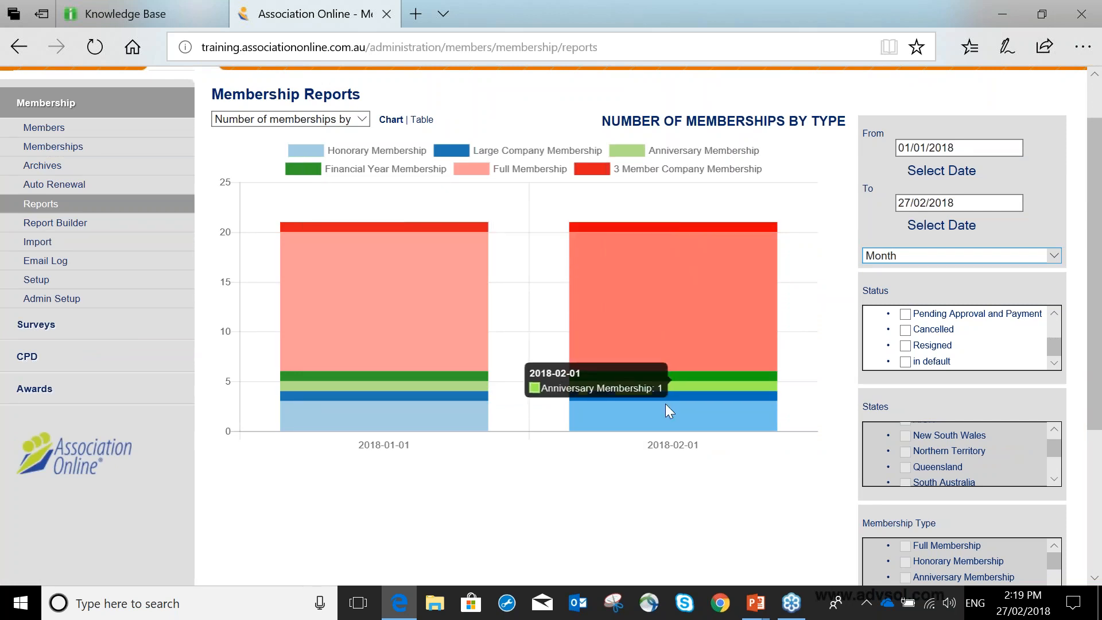
mouse_move(661, 423)
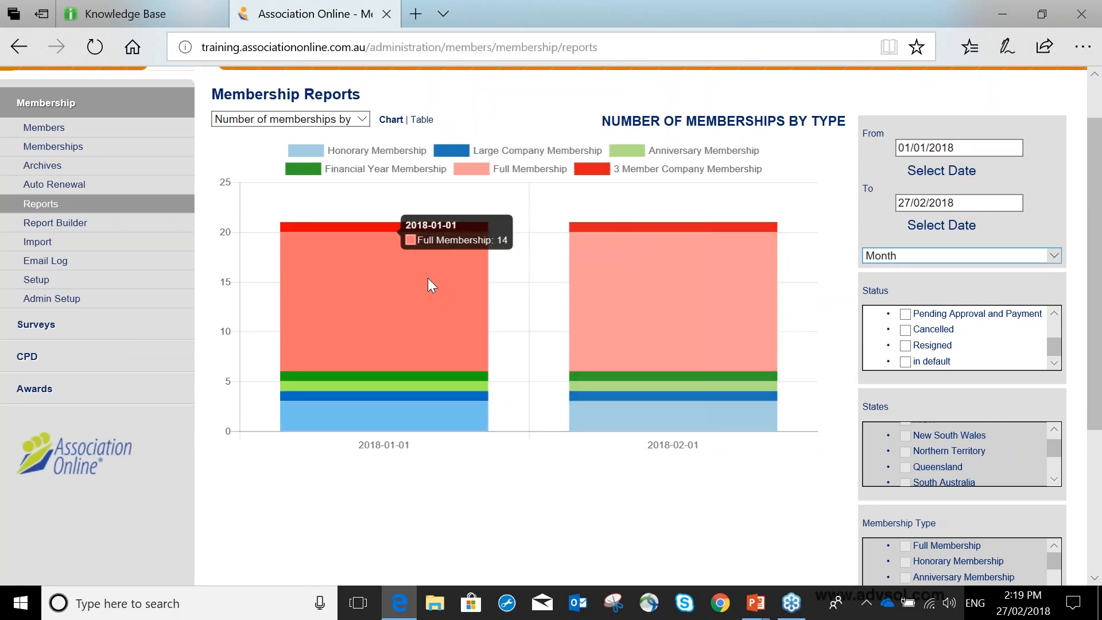
Set the report's From date back to 01/01/2017.
click(990, 147)
click(979, 170)
click(992, 170)
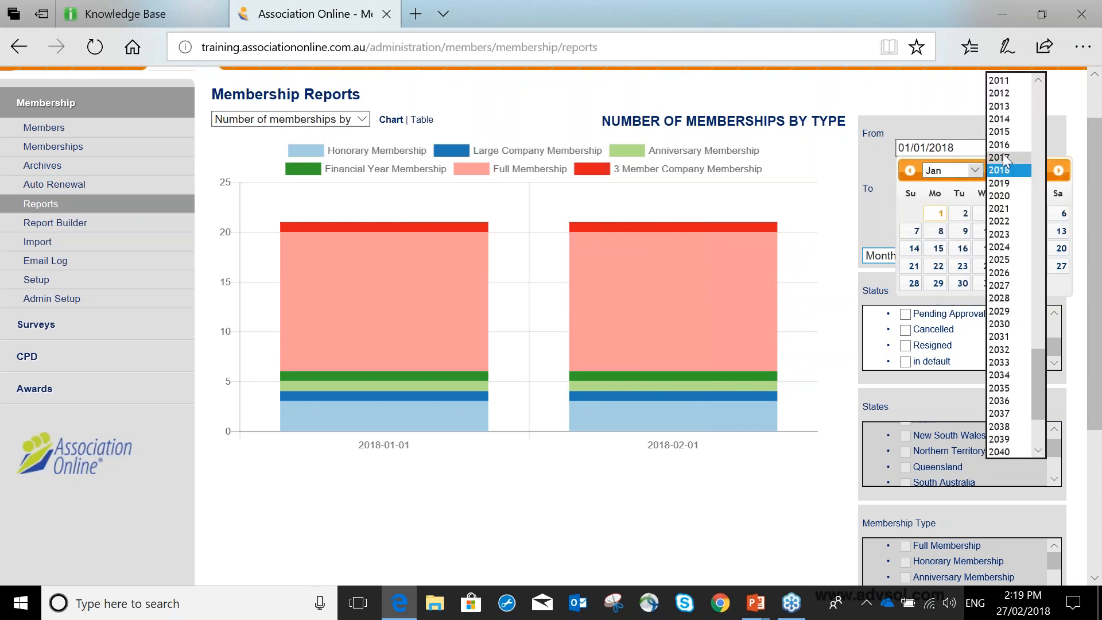
click(1024, 175)
click(916, 215)
Set the report's interval to Year and run the report again.
click(920, 249)
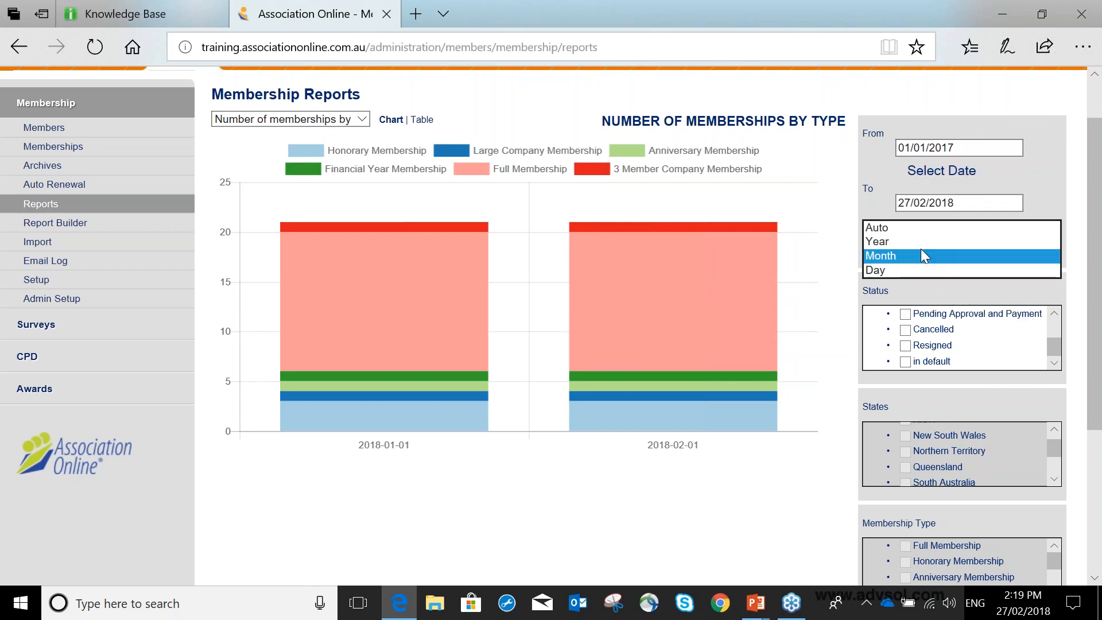
click(919, 243)
scroll(891, 360, up, 1)
scroll(895, 428, down, 2)
scroll(995, 490, down, 4)
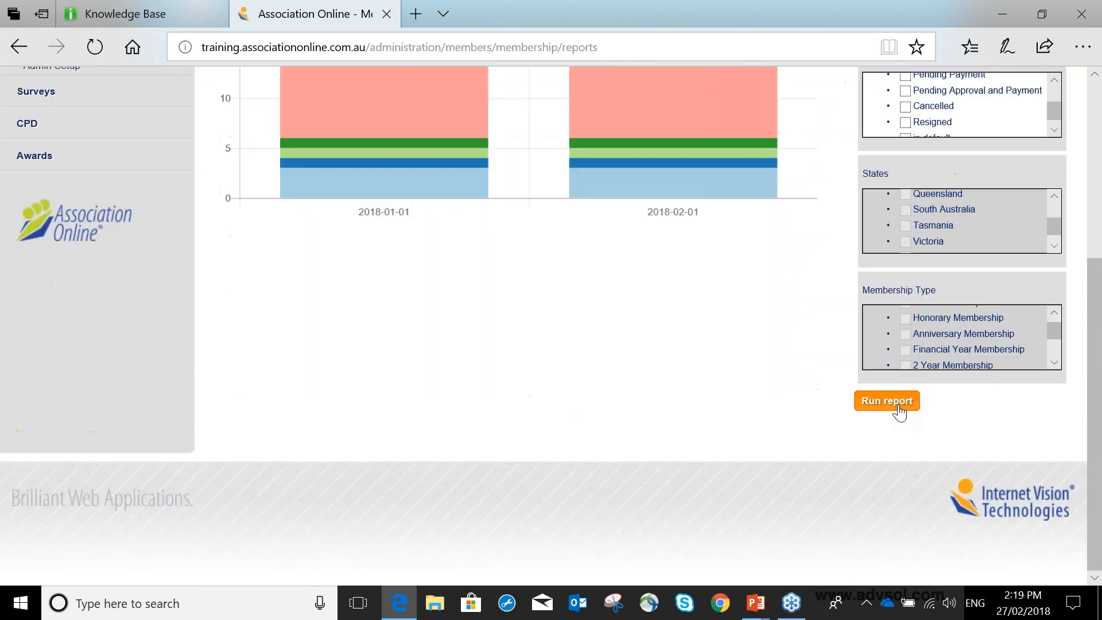
click(896, 402)
View the yearly membership figures as a table, then return to the chart view.
scroll(615, 339, up, 4)
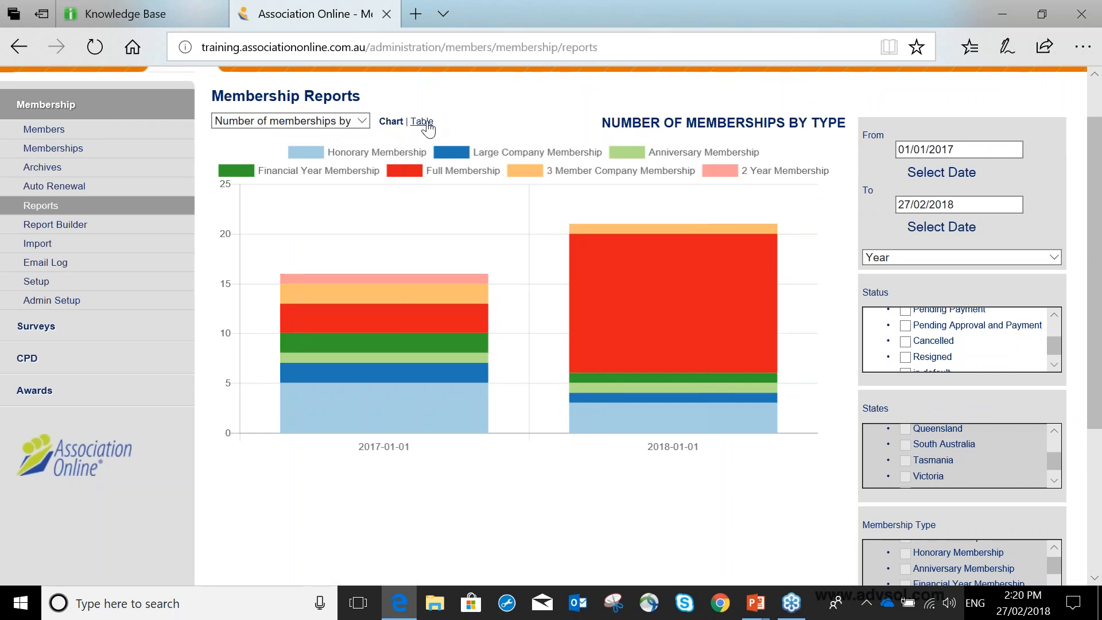
click(423, 122)
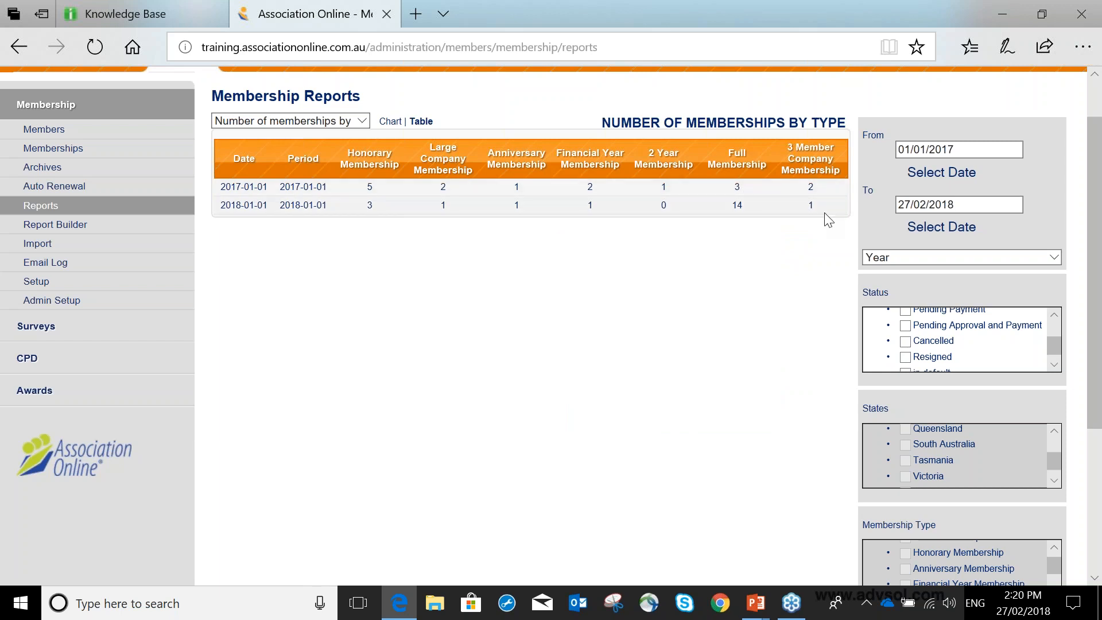
scroll(827, 219, down, 3)
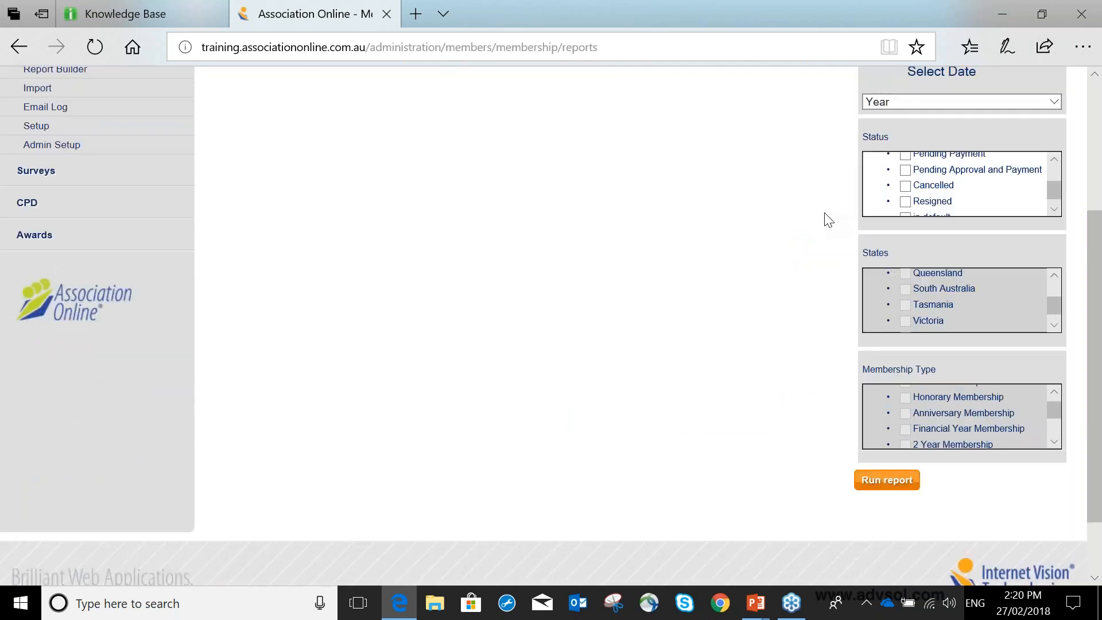
scroll(823, 218, up, 3)
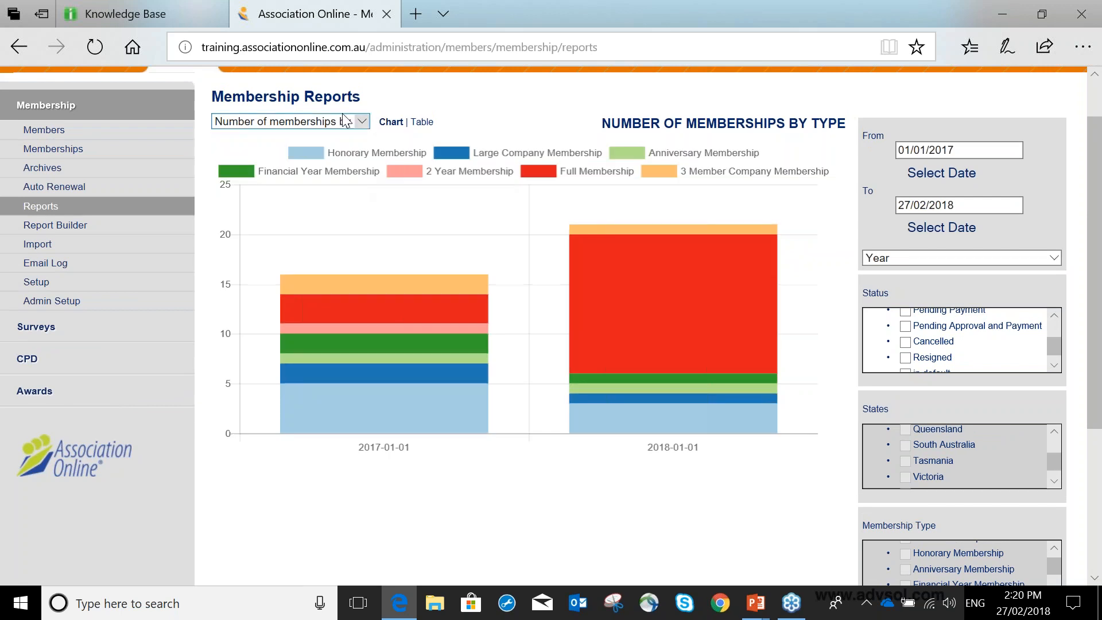
Switch to the Current memberships by Type report, keeping the Active status filter, and run it.
click(362, 120)
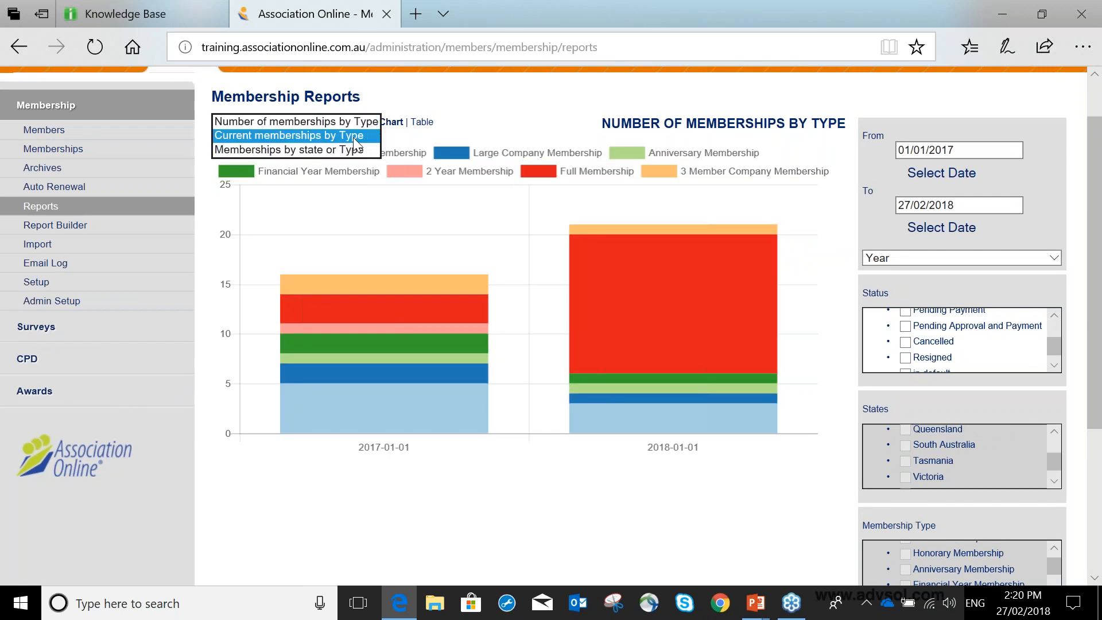
click(355, 136)
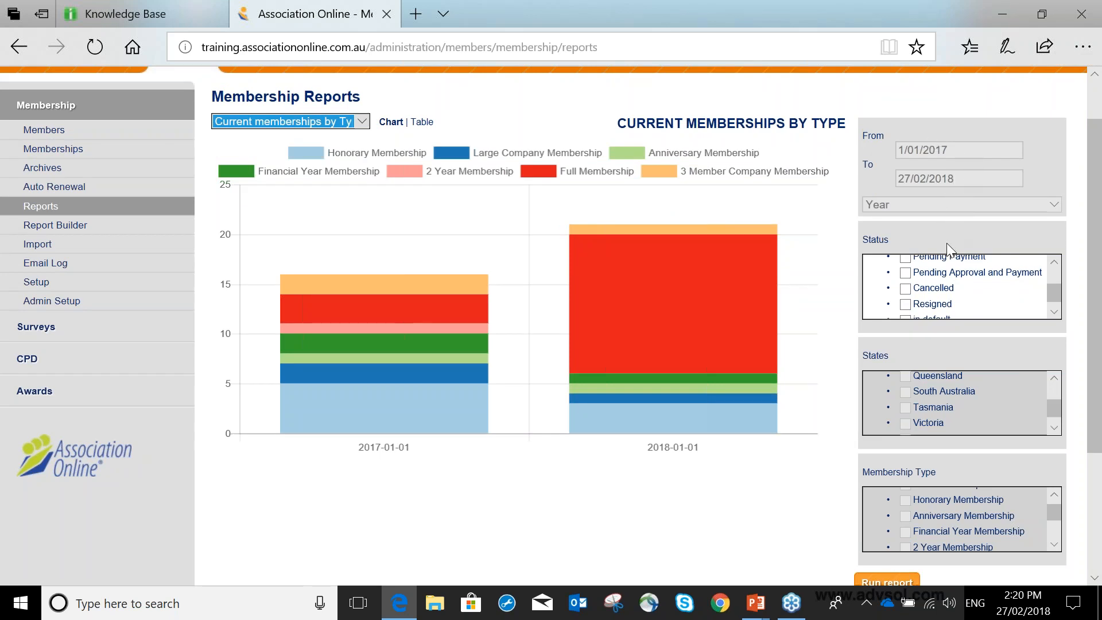
scroll(946, 243, up, 1)
scroll(916, 339, up, 3)
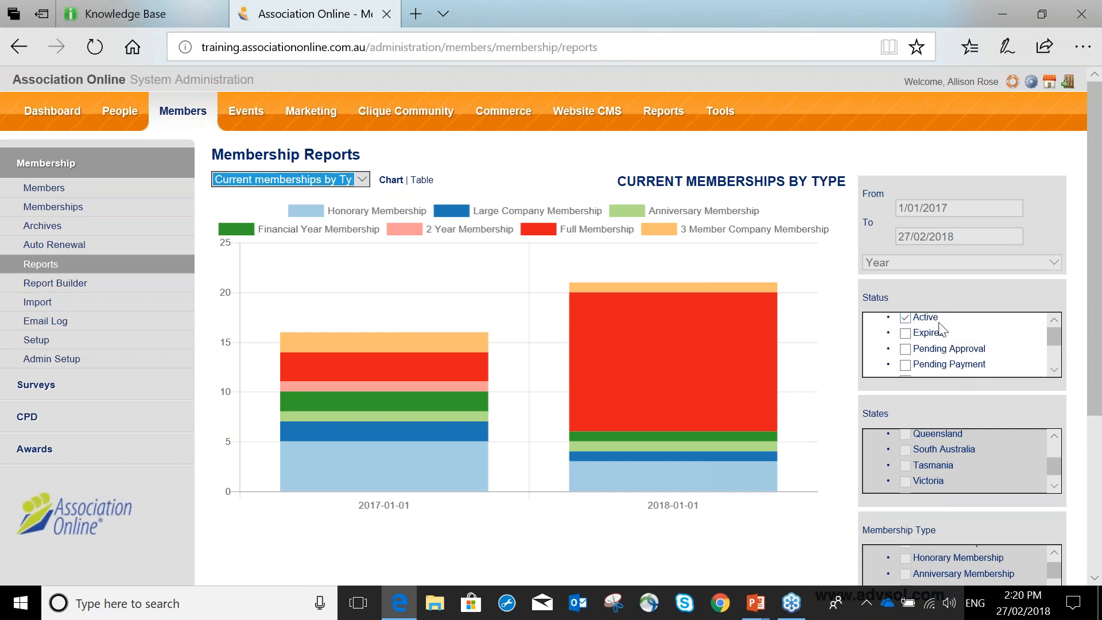
scroll(1046, 424, down, 4)
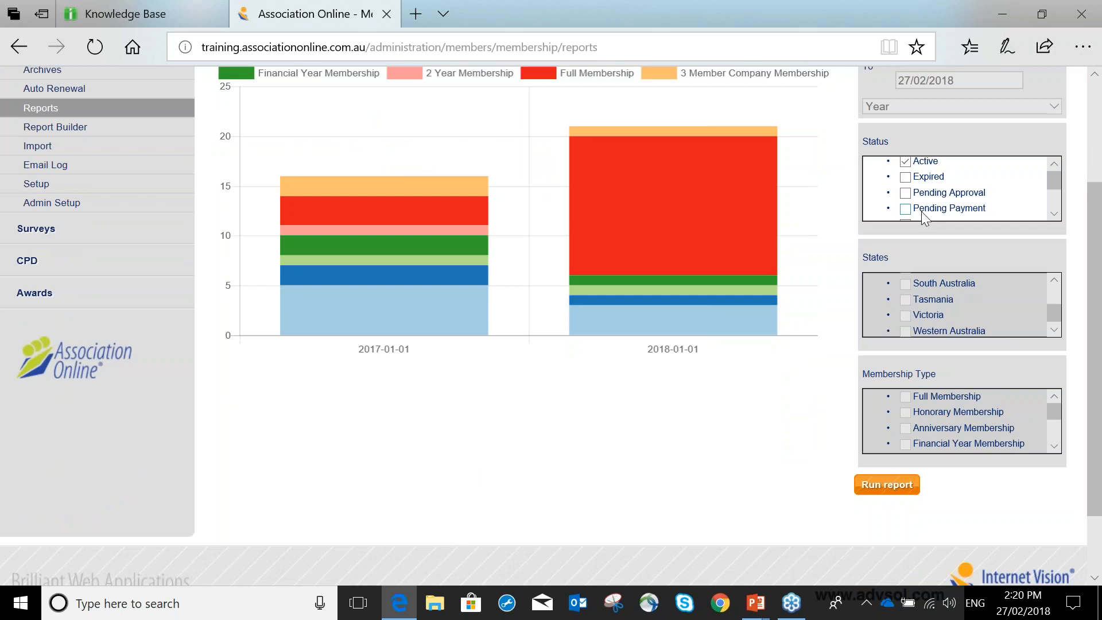
click(899, 486)
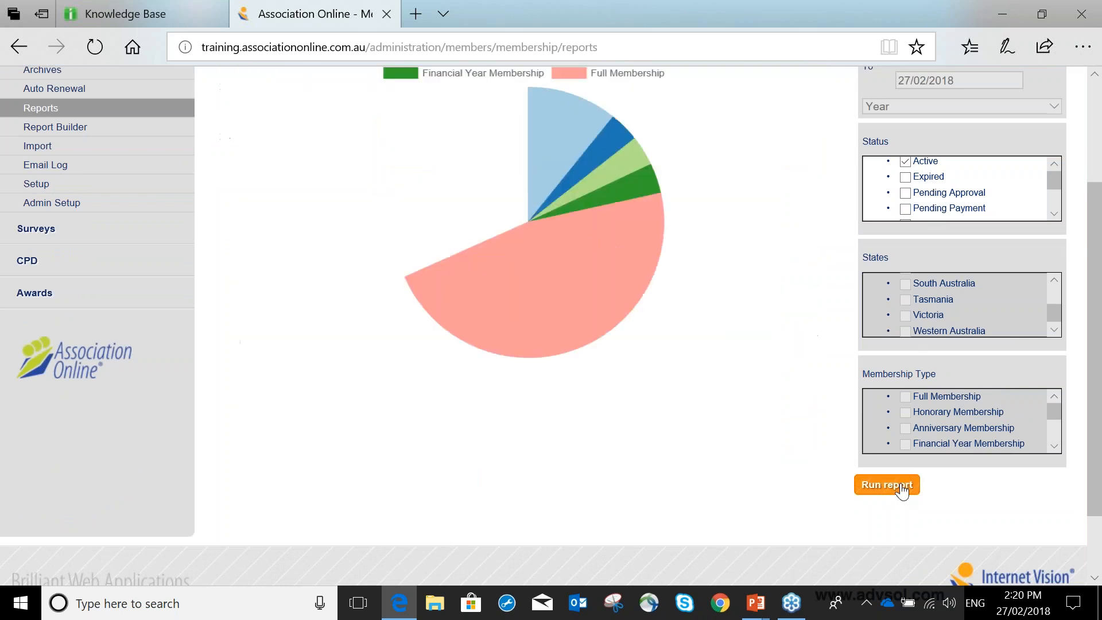
Switch to the Memberships by state or Type report, filter it to the Full Membership type and run it.
scroll(640, 369, up, 3)
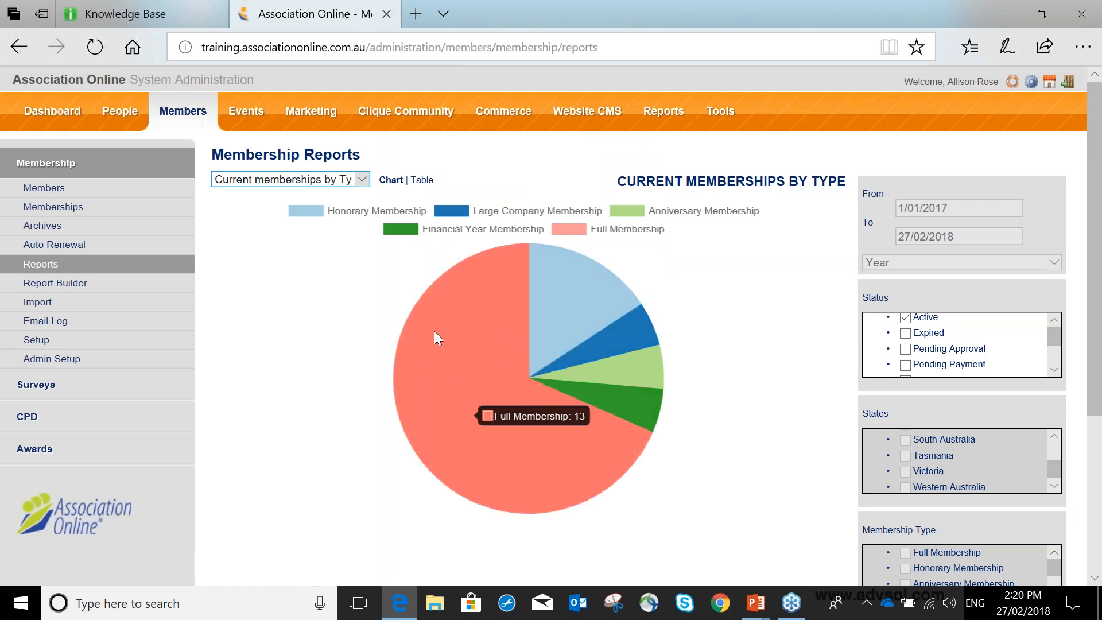
click(363, 180)
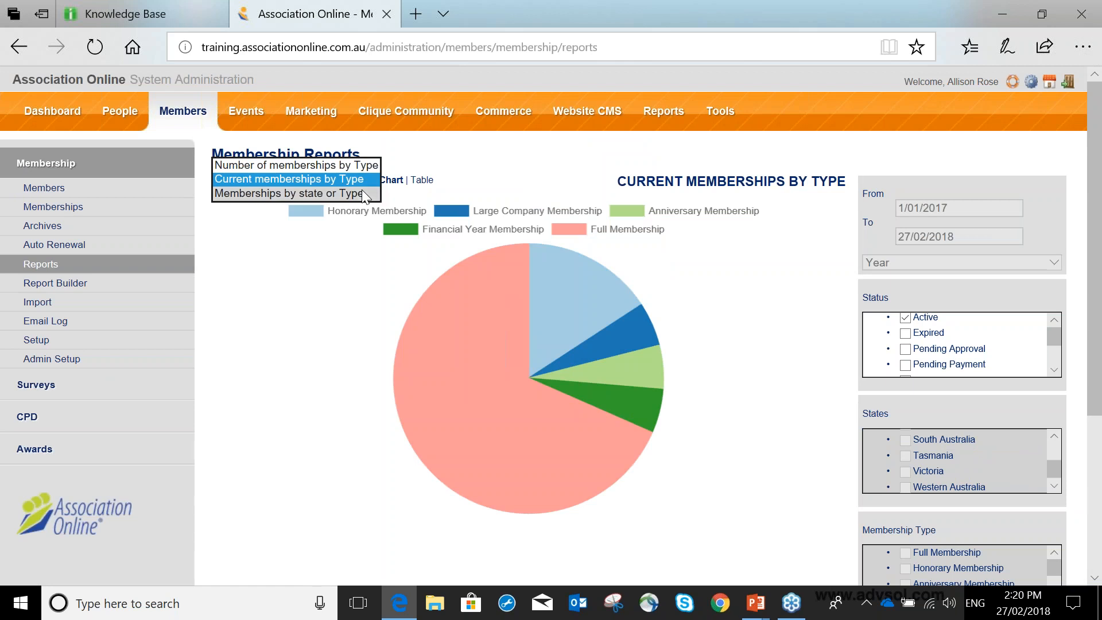
click(364, 194)
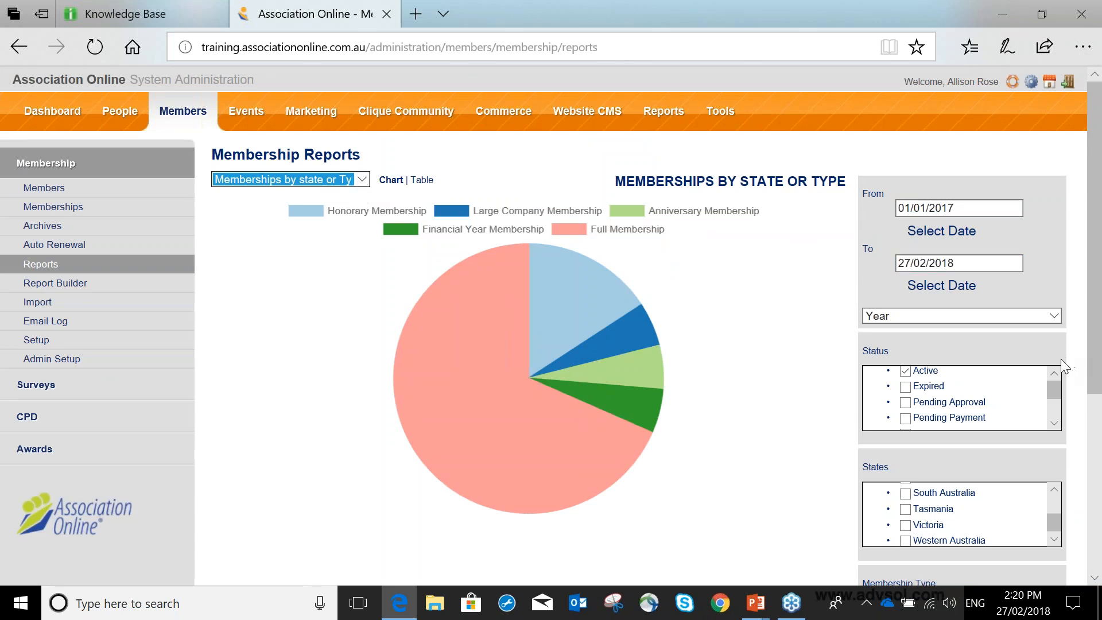
scroll(1061, 359, down, 3)
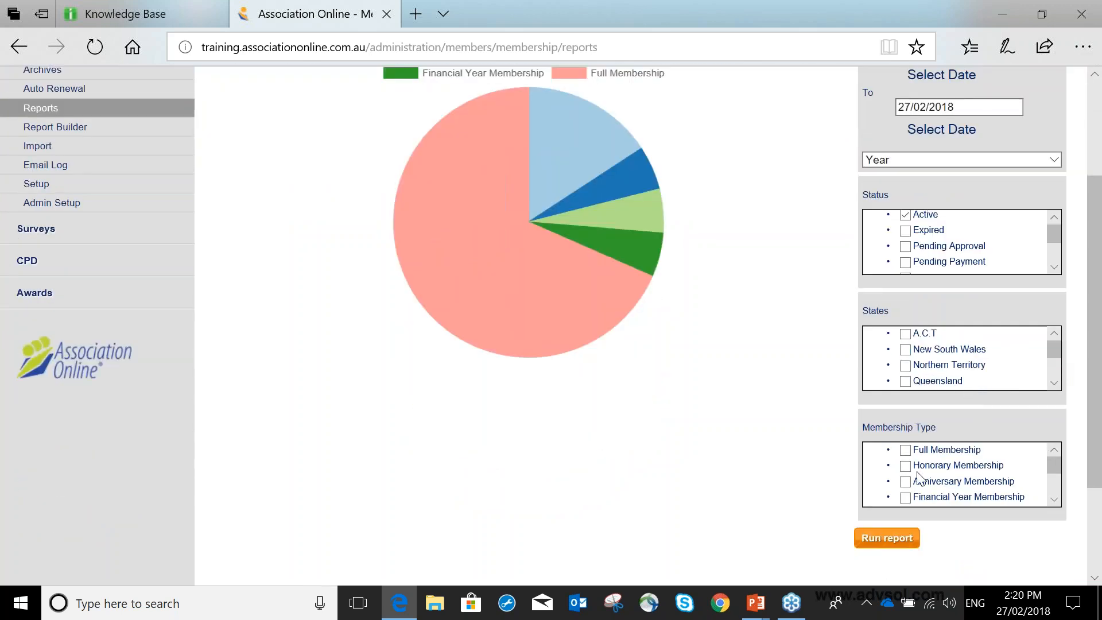
click(905, 450)
click(861, 538)
scroll(739, 411, up, 3)
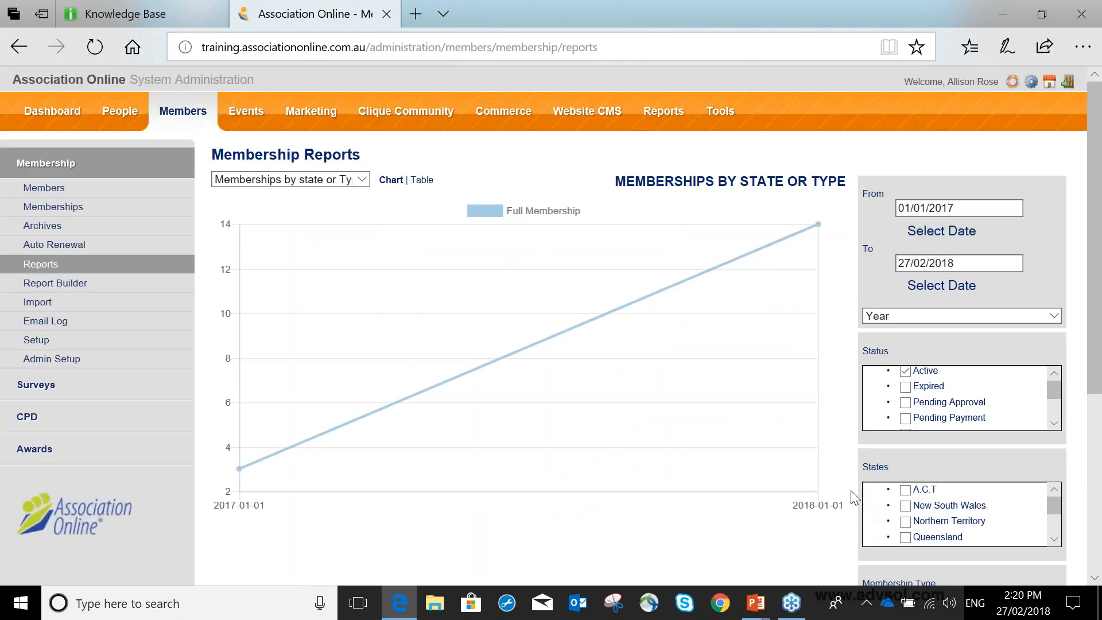
Add the Honorary Membership and Anniversary Membership types to the report's filter and run it again.
scroll(852, 492, down, 3)
click(905, 482)
click(887, 538)
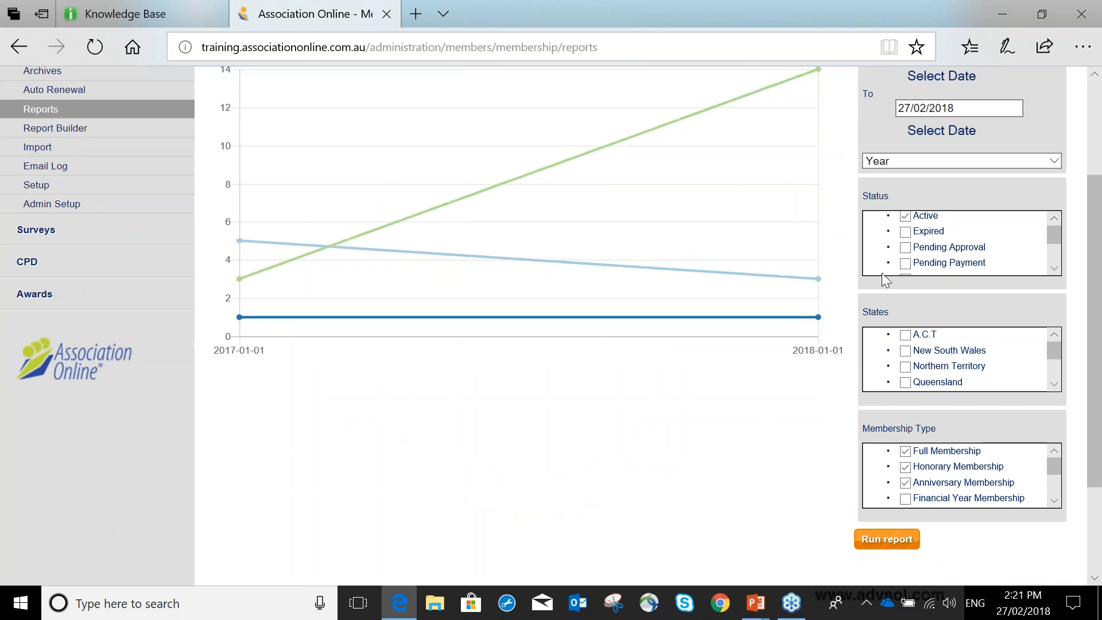
scroll(881, 273, up, 1)
scroll(881, 283, up, 2)
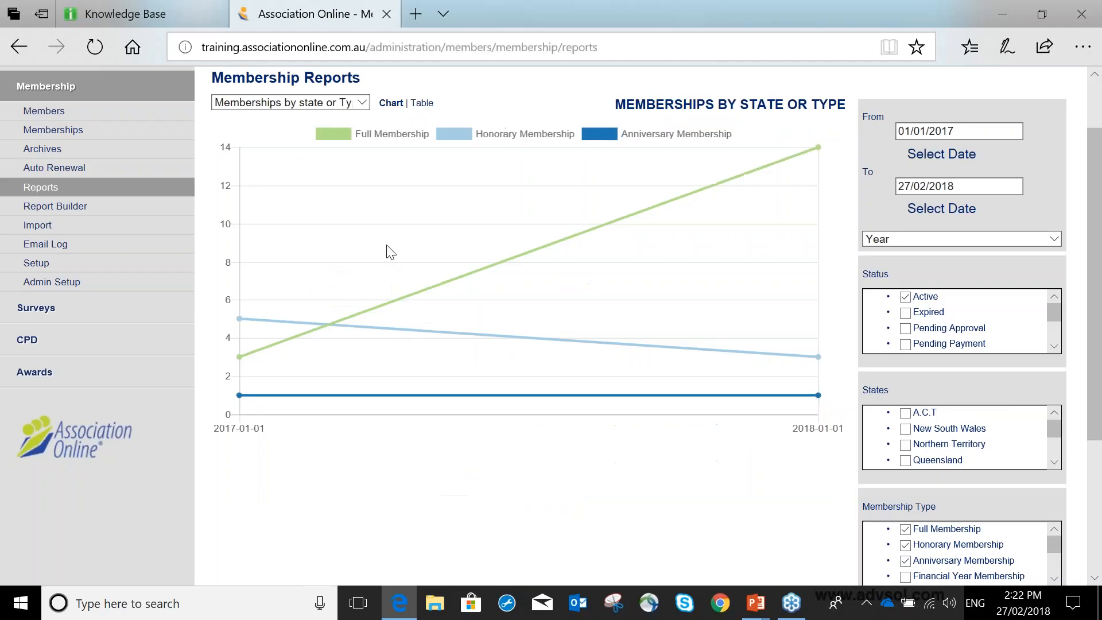
Open the Report Builder's list of saved membership reports.
click(103, 210)
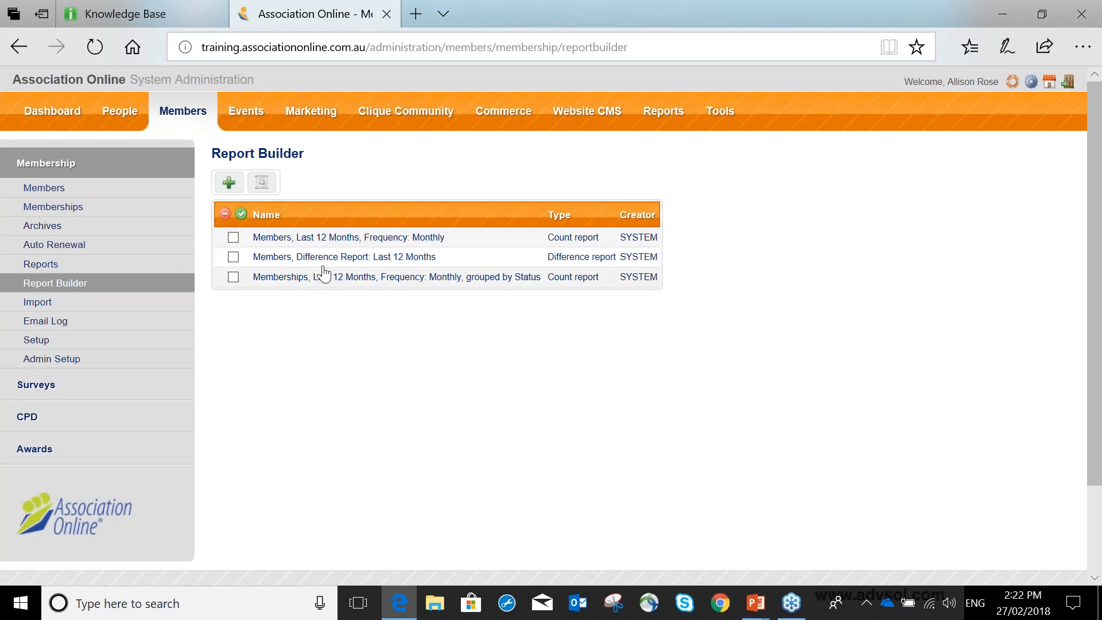
click(233, 238)
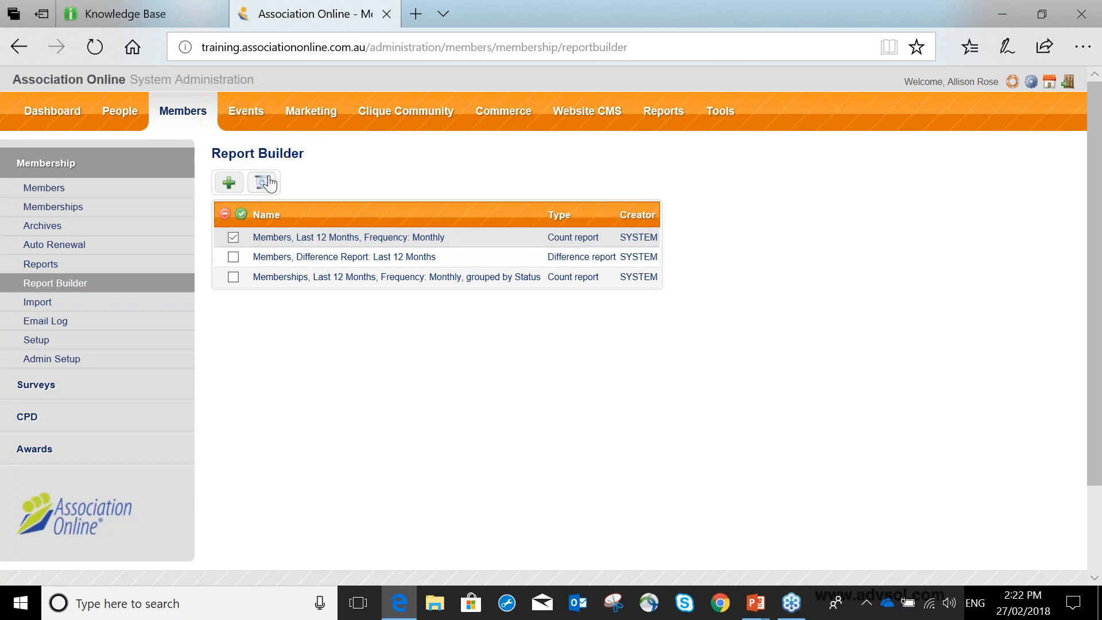
click(233, 237)
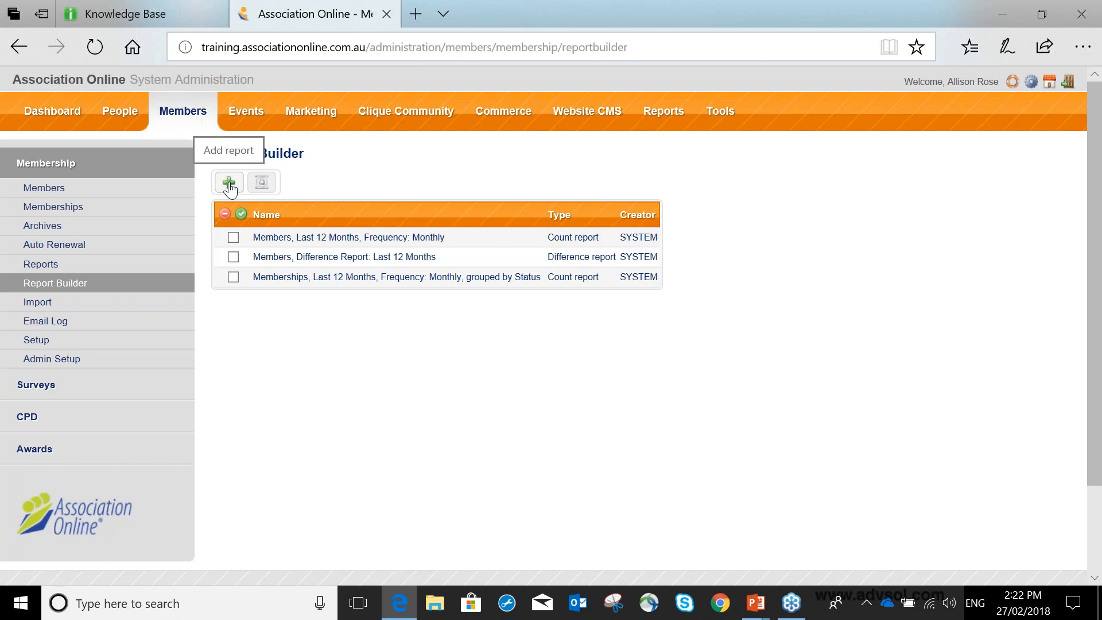
View the settings and results of the saved "Members, Last 12 Months, Frequency: Monthly" report, then return to the report list.
click(335, 238)
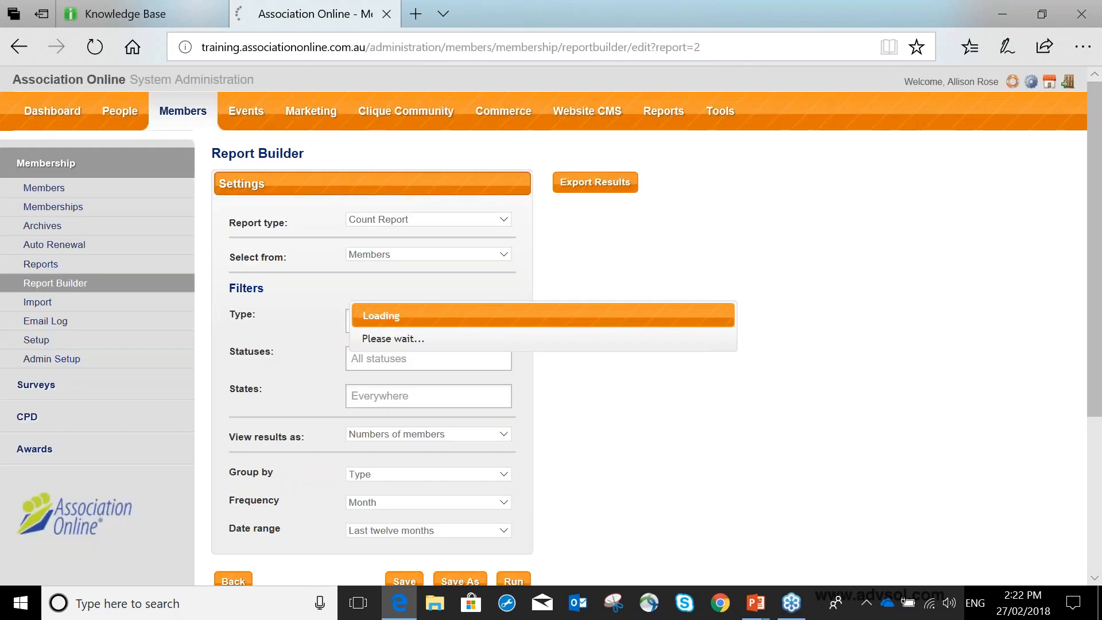
scroll(498, 253, down, 3)
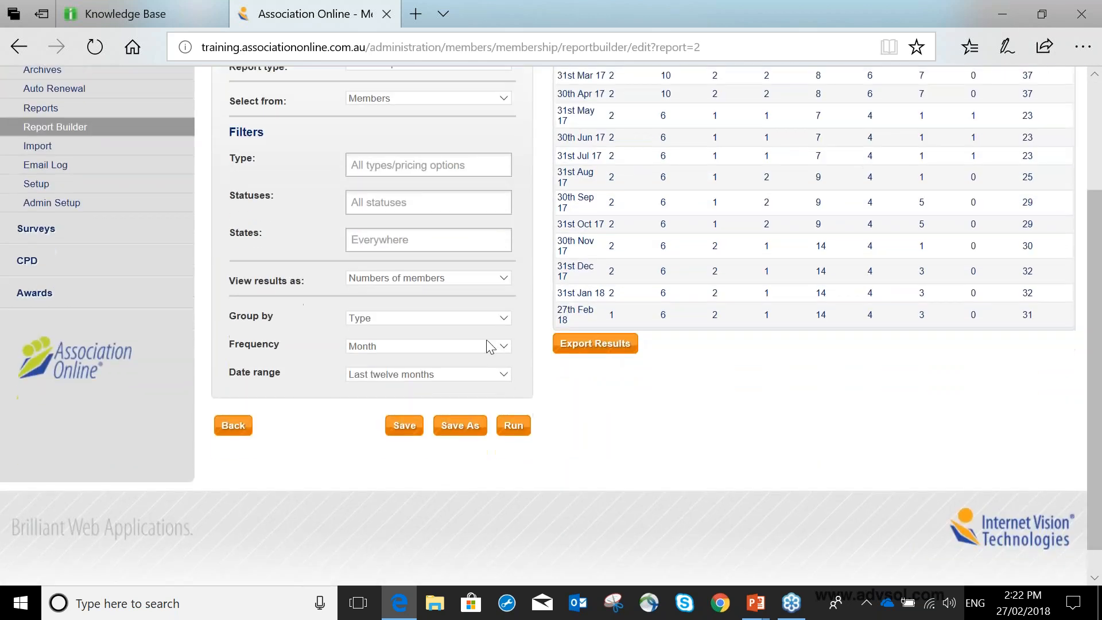
click(233, 425)
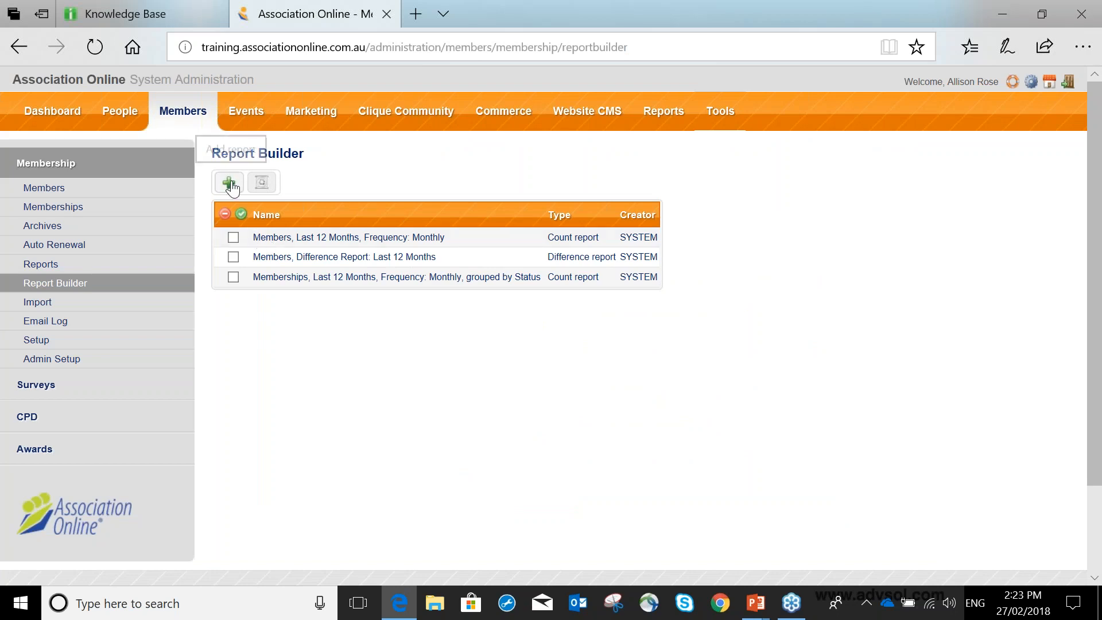
Add a new report of type Count Report that selects from Memberships.
click(229, 183)
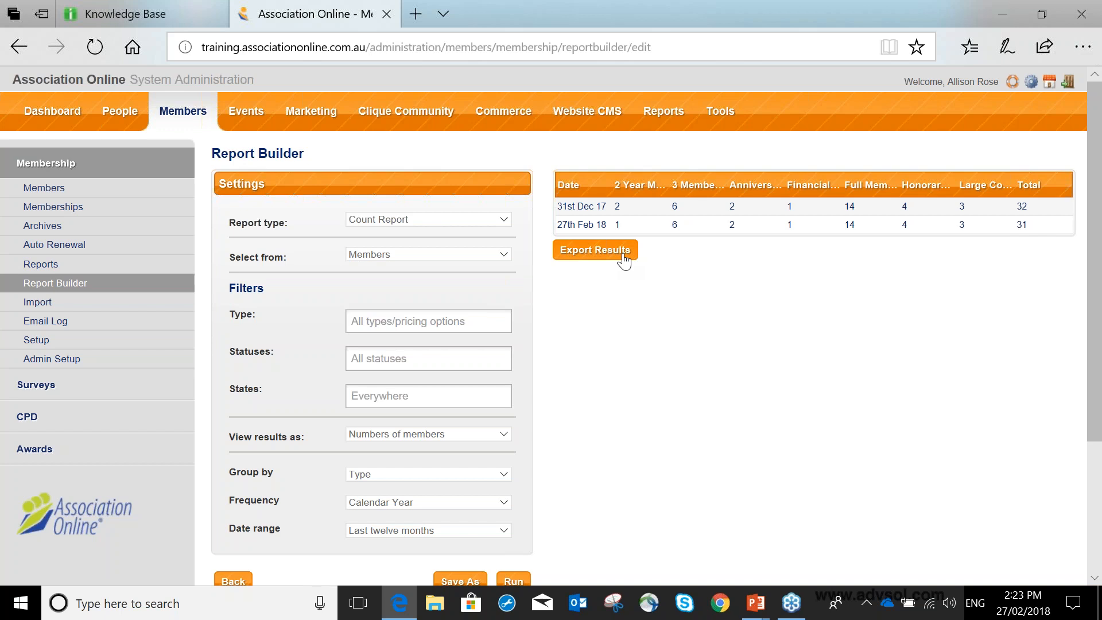
click(402, 222)
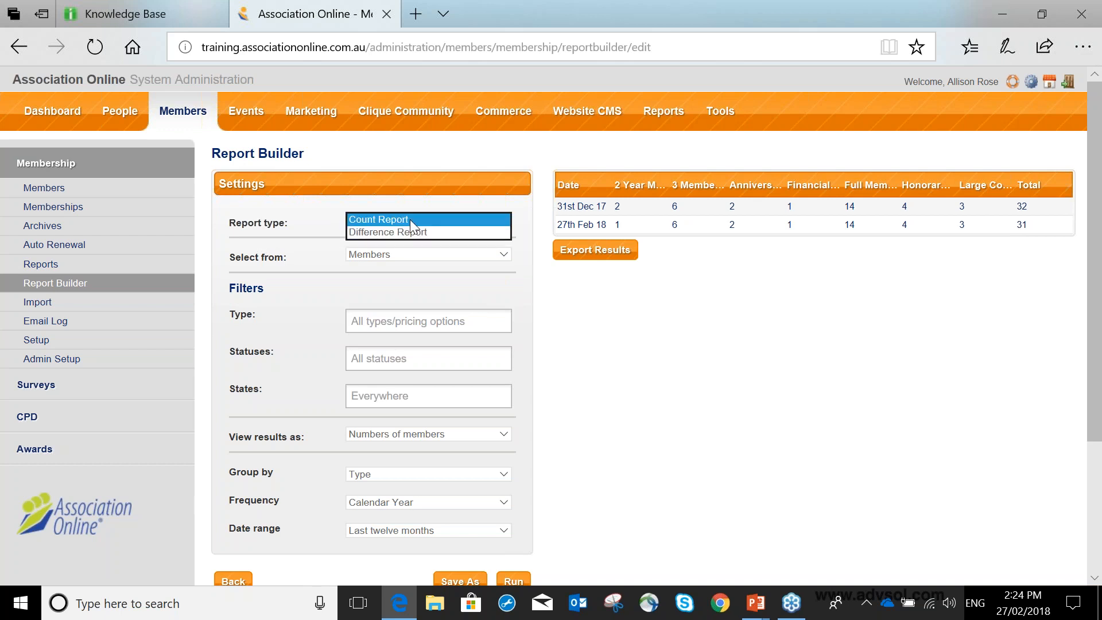
click(410, 219)
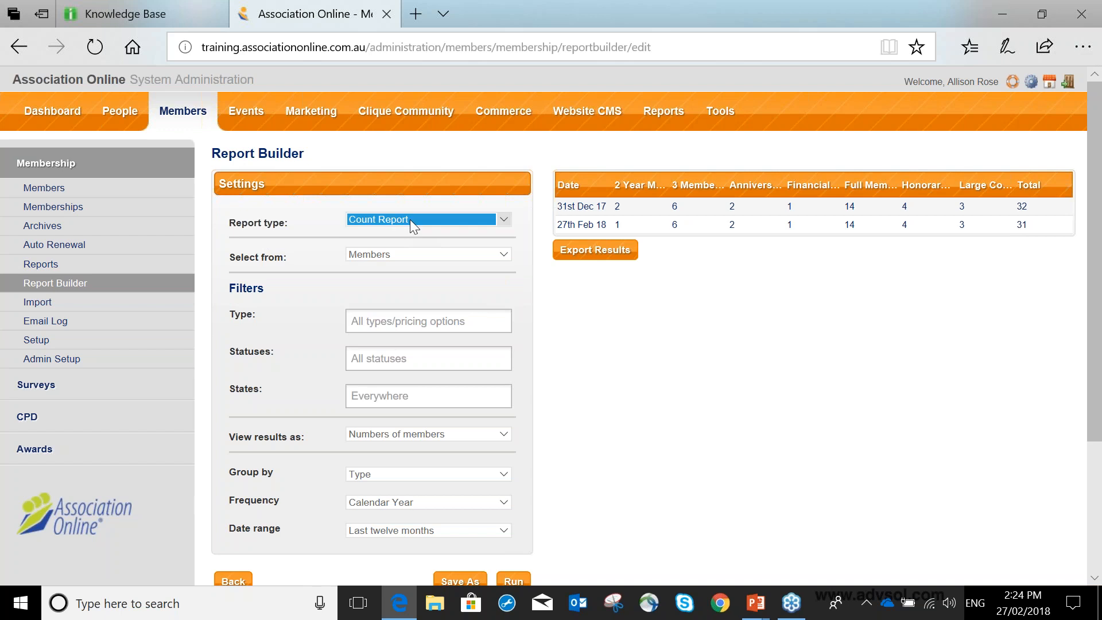
click(384, 254)
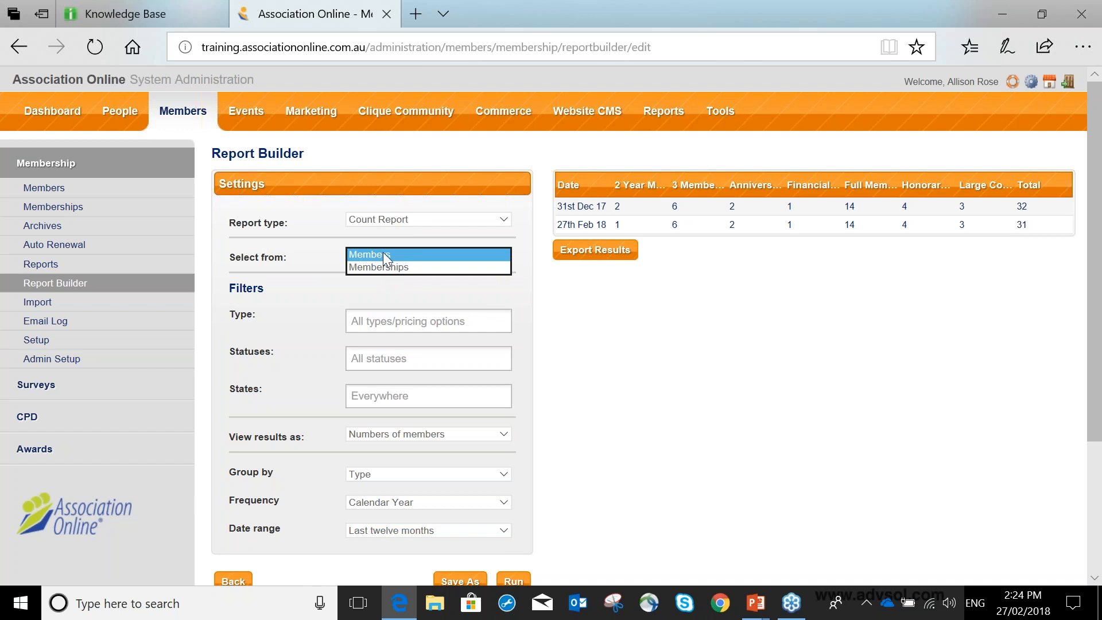
click(386, 268)
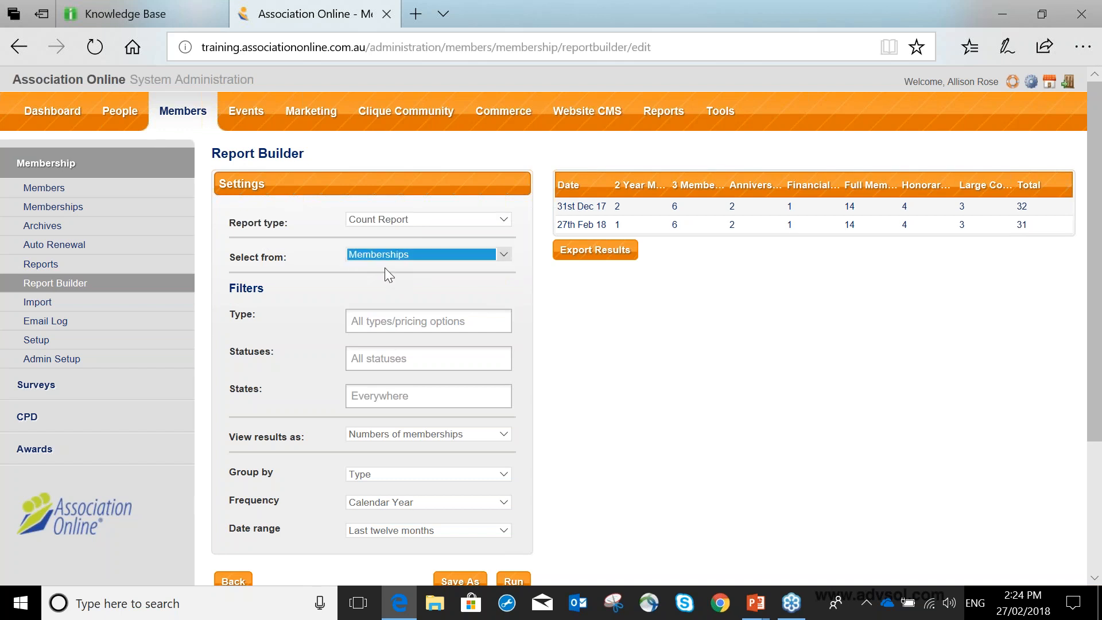
Review the type and state filter options, leaving both unrestricted, and limit the report to the Active status.
scroll(385, 268, down, 3)
click(411, 166)
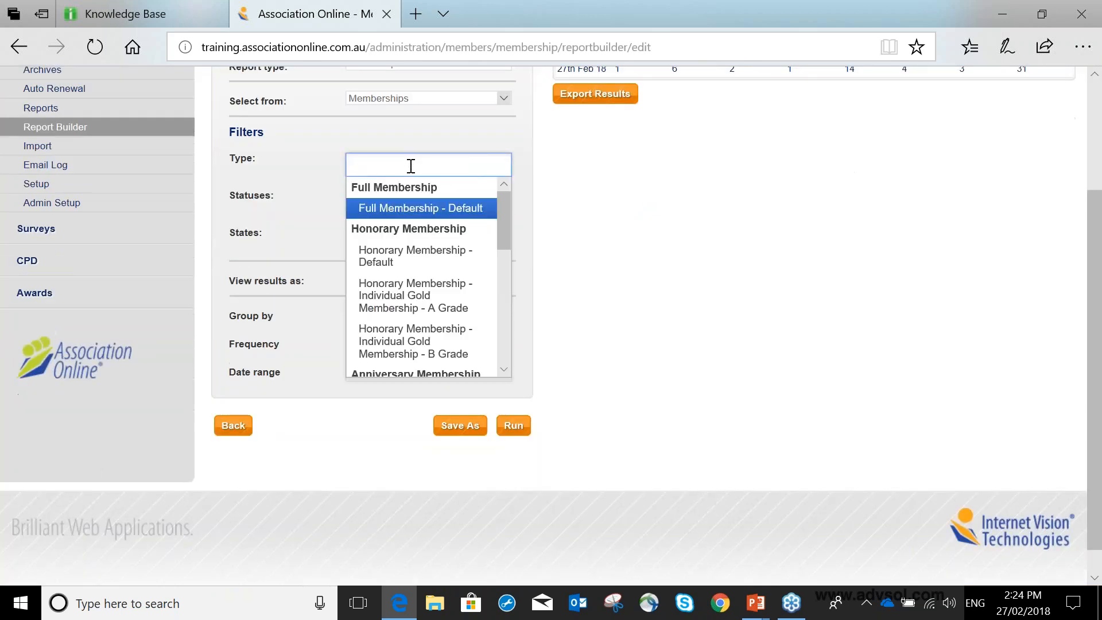
scroll(373, 273, down, 5)
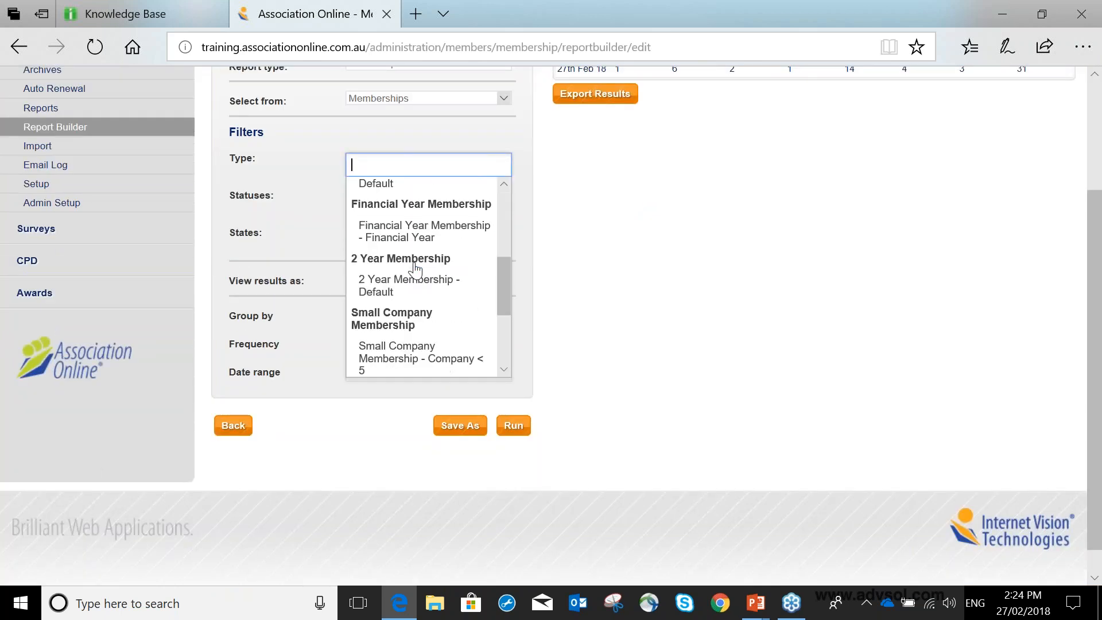
scroll(414, 270, up, 5)
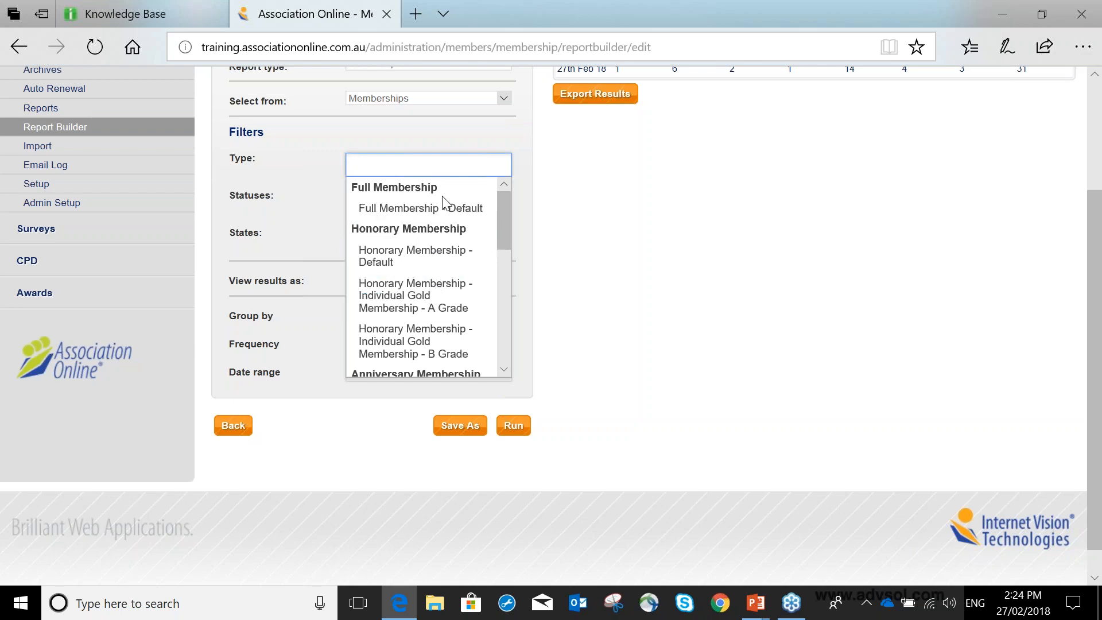
click(520, 171)
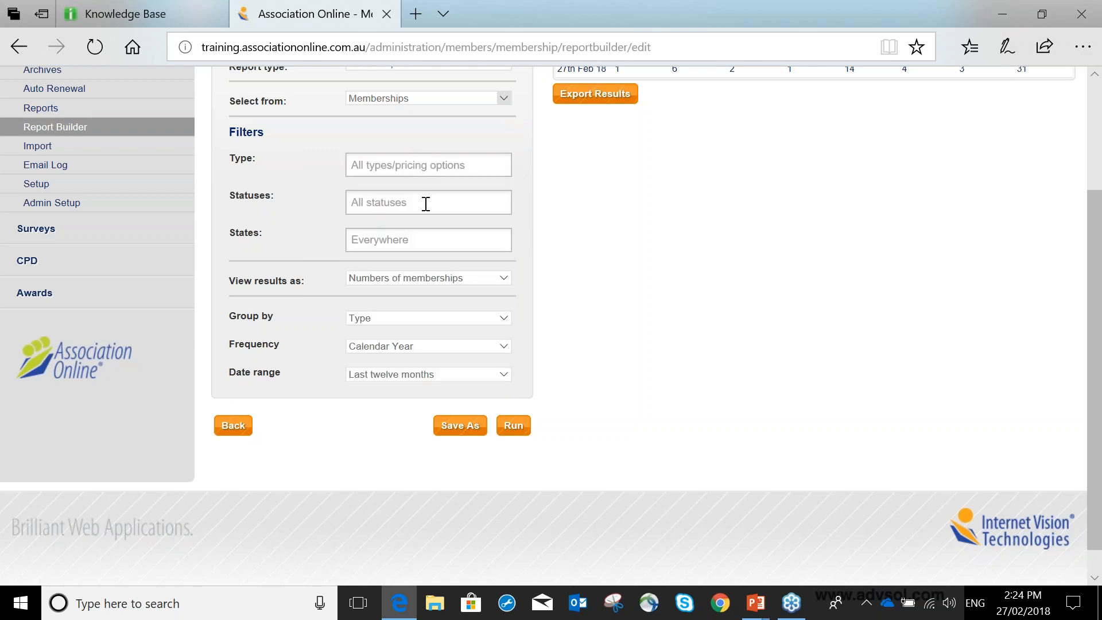
click(375, 195)
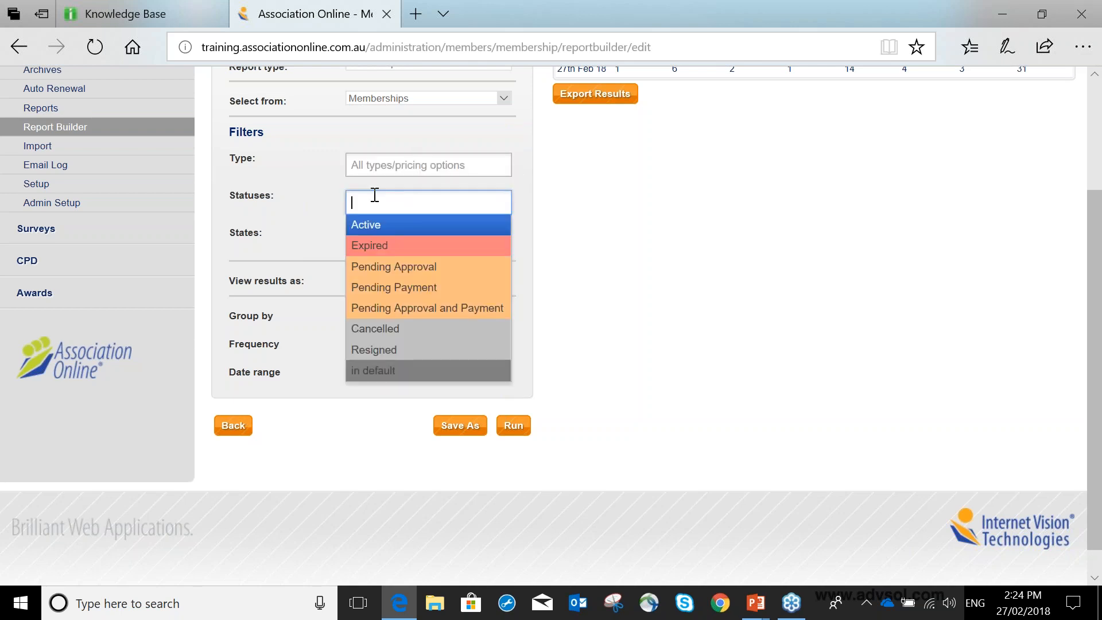
click(393, 226)
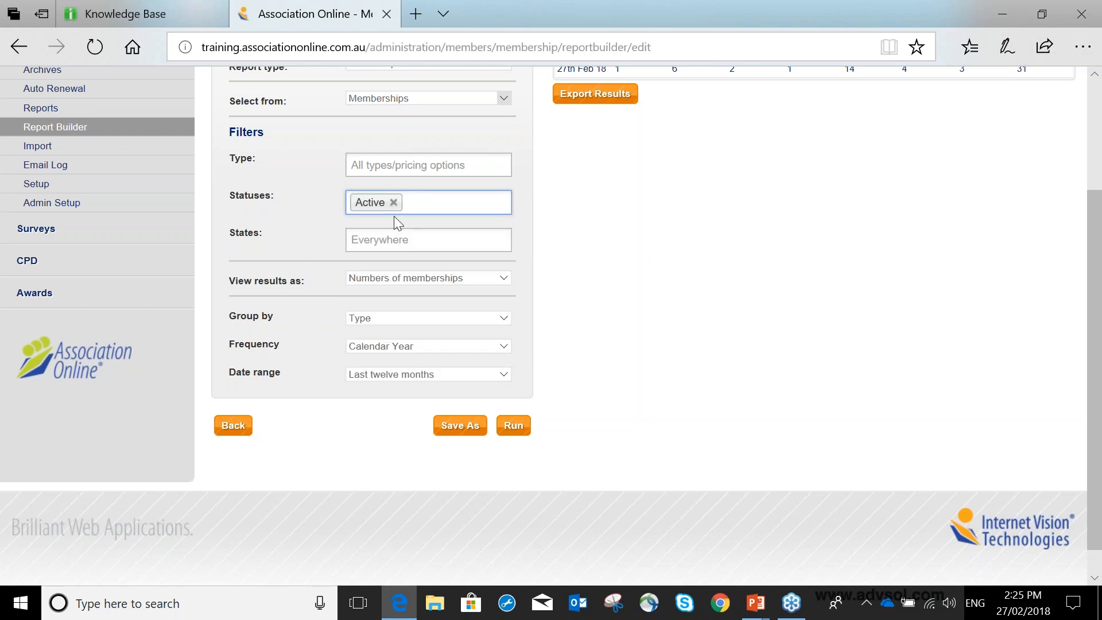
click(374, 239)
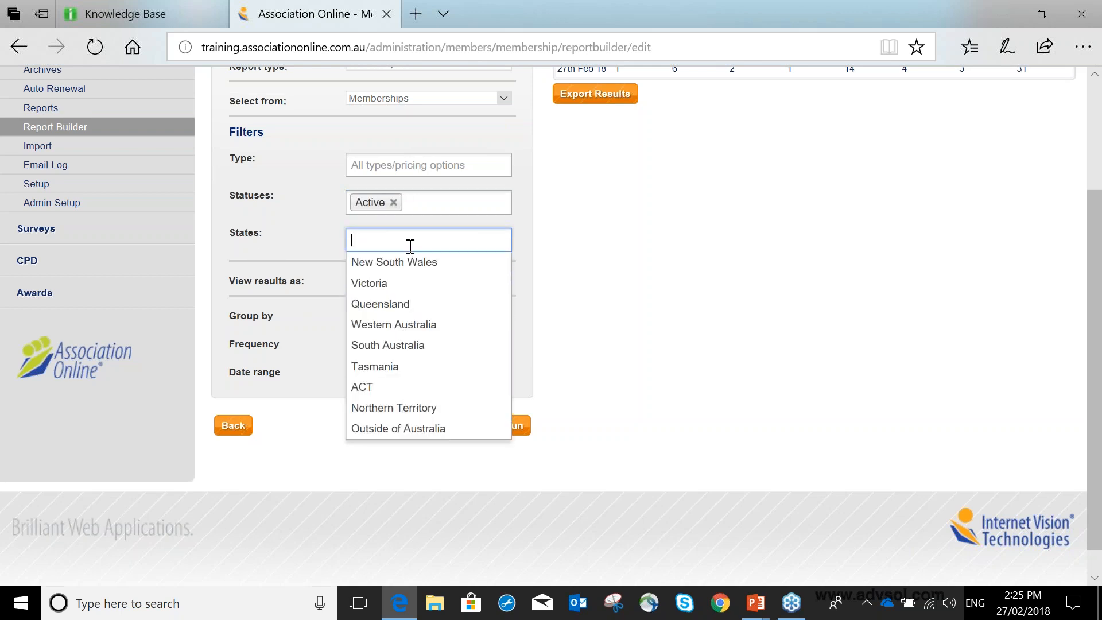
click(481, 218)
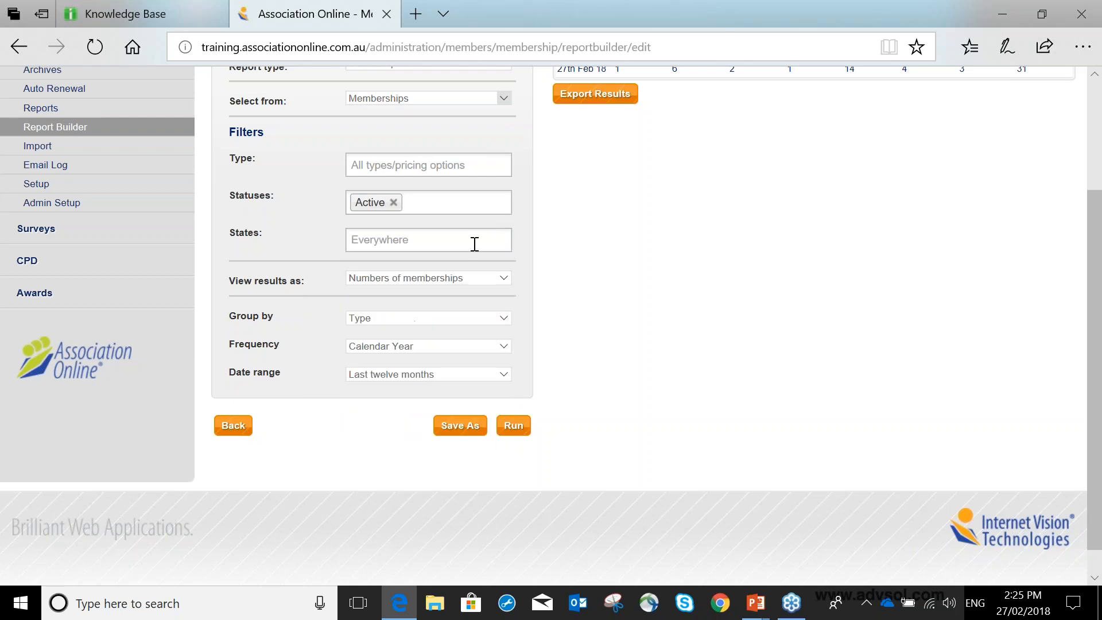
Set the report to view results as Numbers of memberships, grouped by Type.
scroll(473, 243, down, 1)
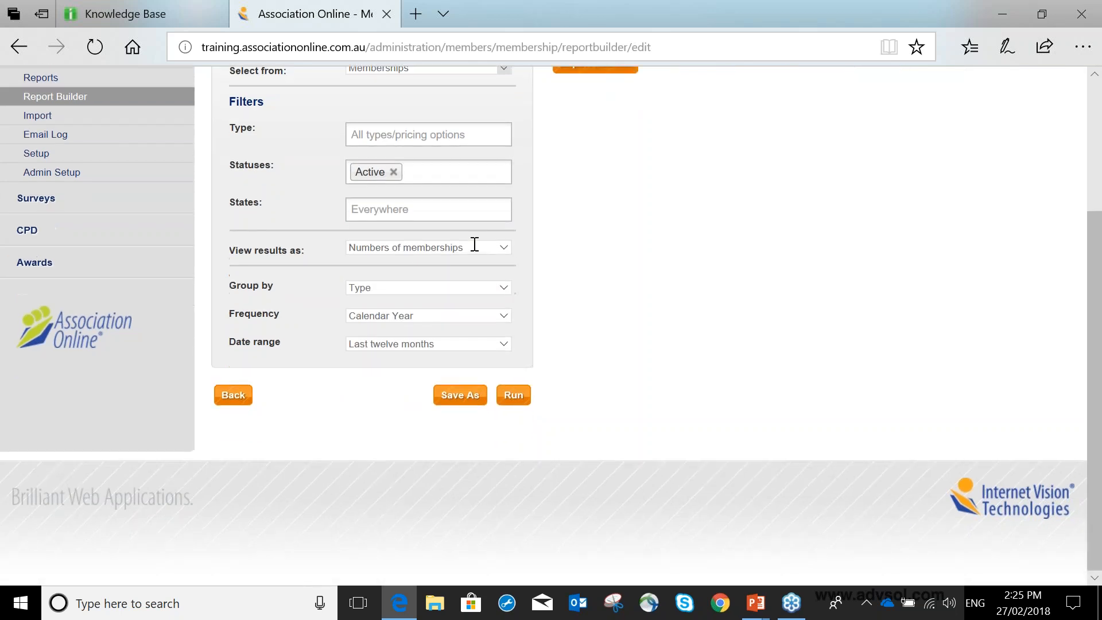
click(419, 249)
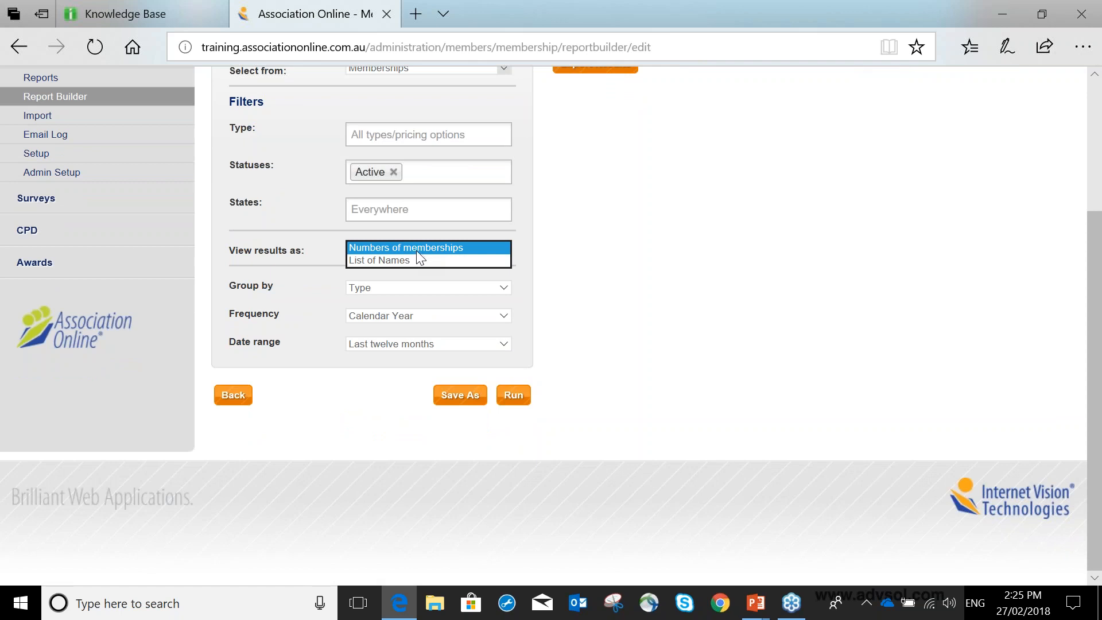
click(421, 247)
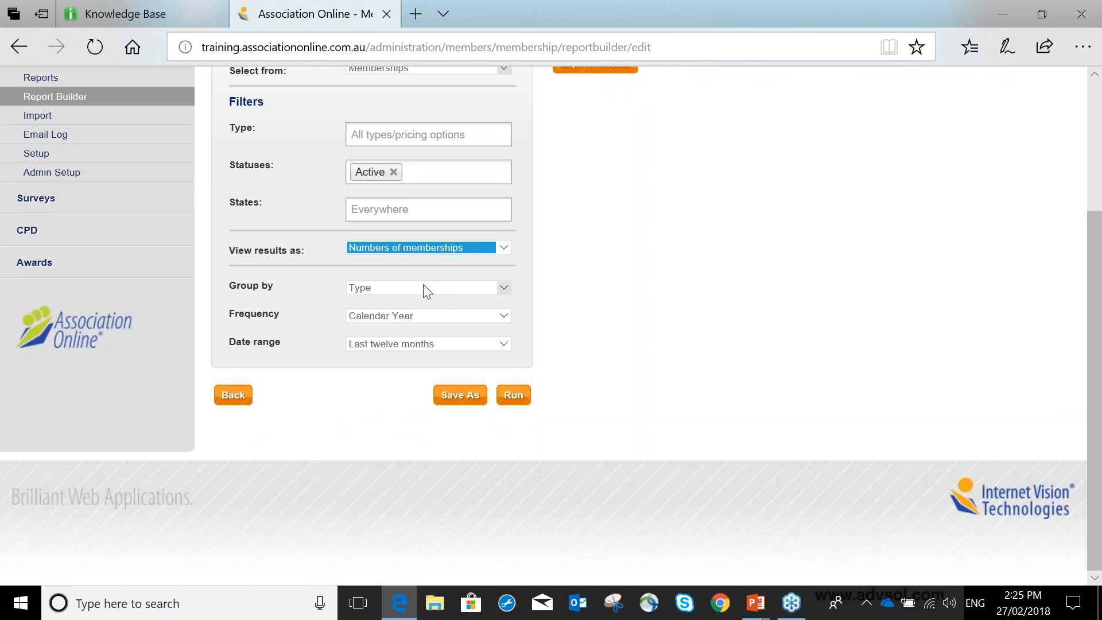
click(378, 288)
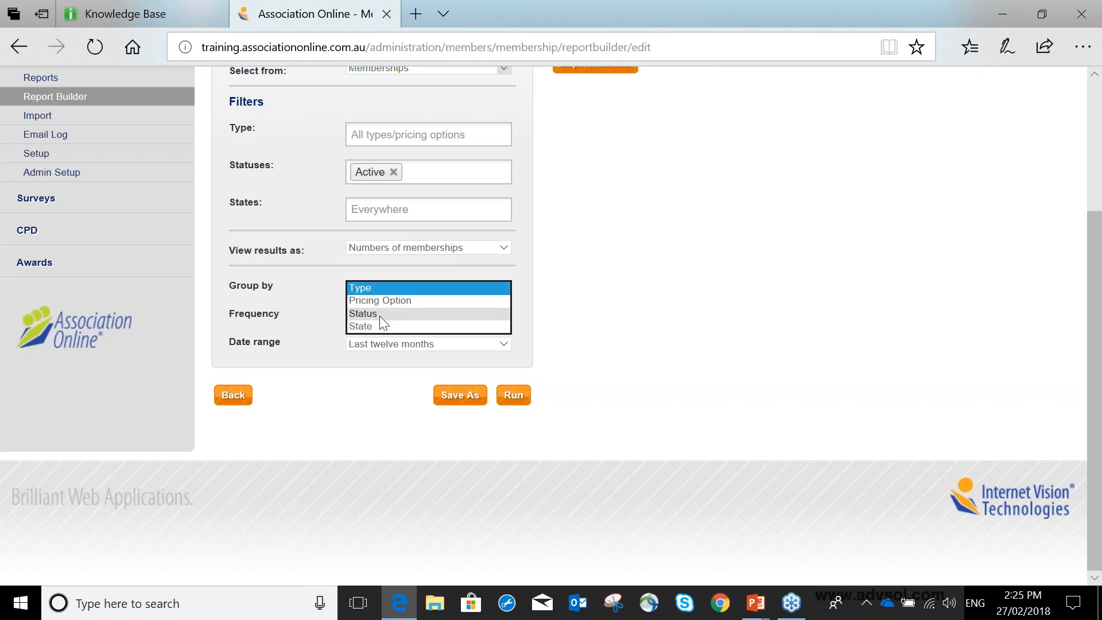
click(381, 287)
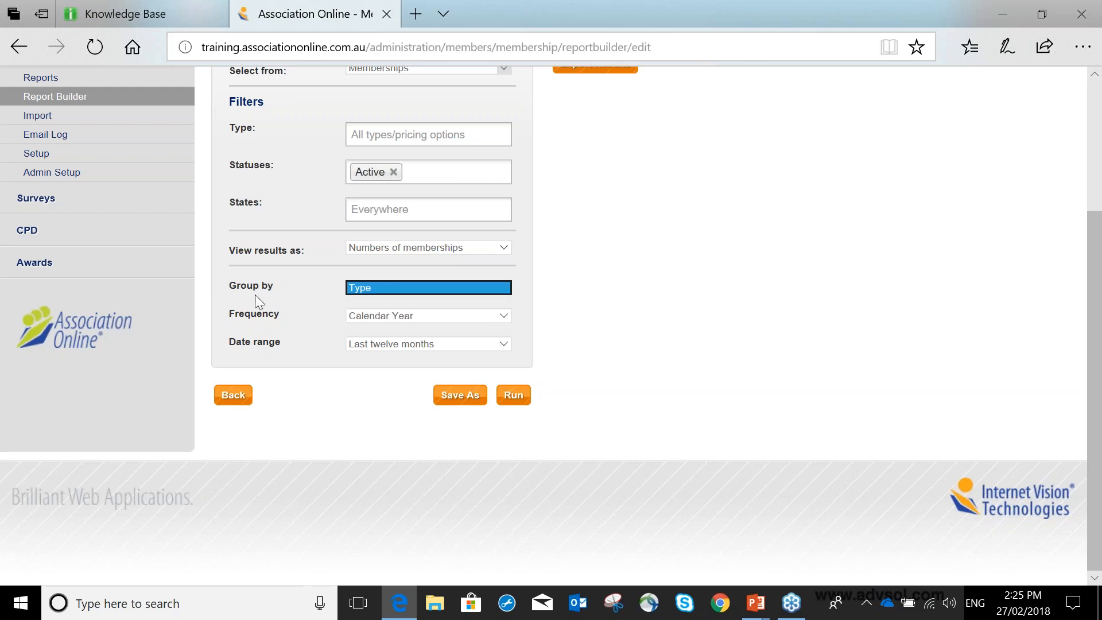
Review the frequency and date range options, keeping the report on Calendar Year and Last twelve months.
click(431, 316)
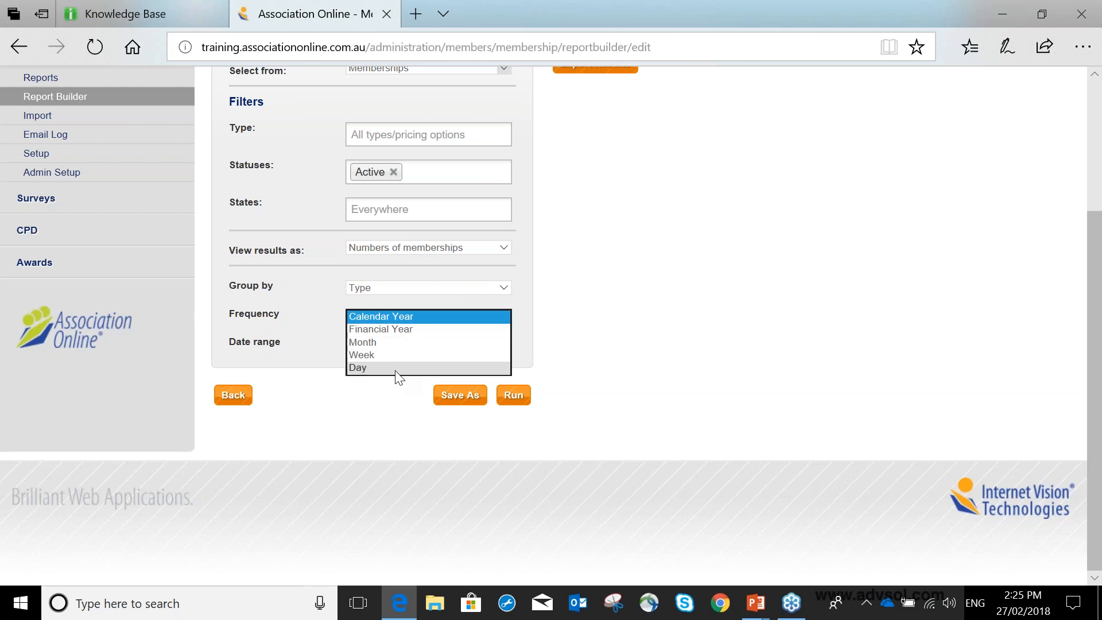
click(411, 313)
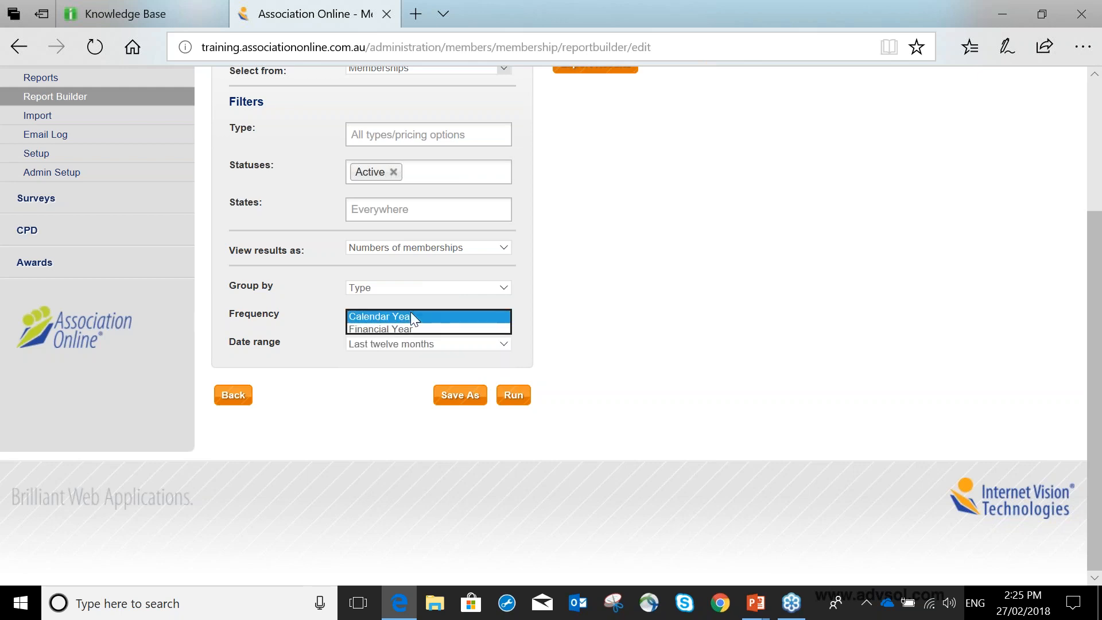
click(405, 343)
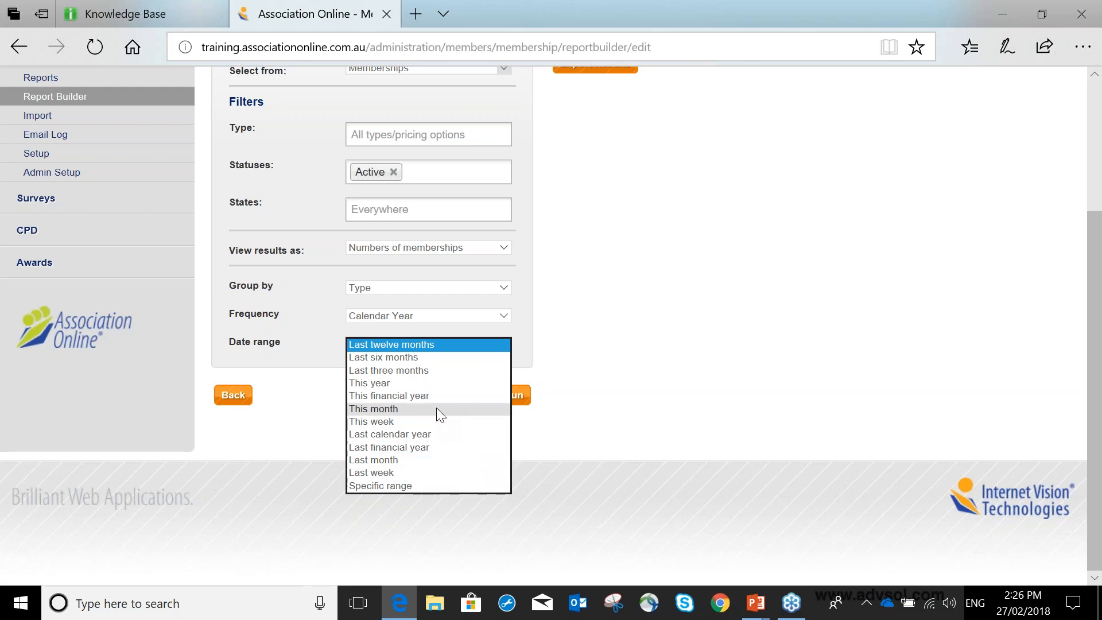
click(435, 382)
click(407, 344)
click(402, 305)
click(534, 352)
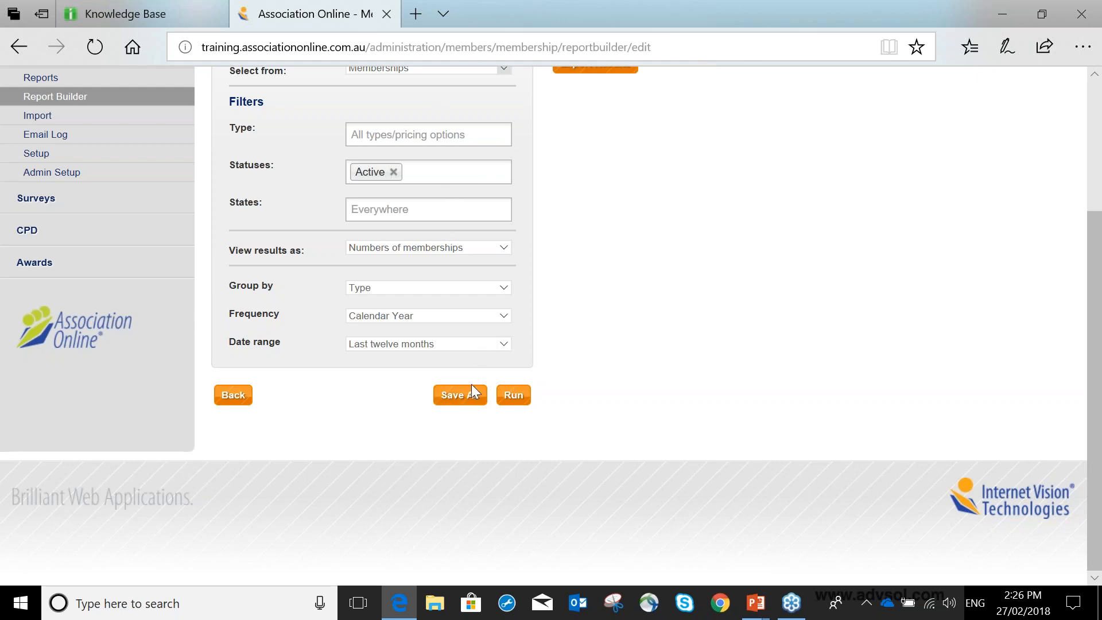
Save the configured count report under the name "Active members last 12 months".
click(460, 395)
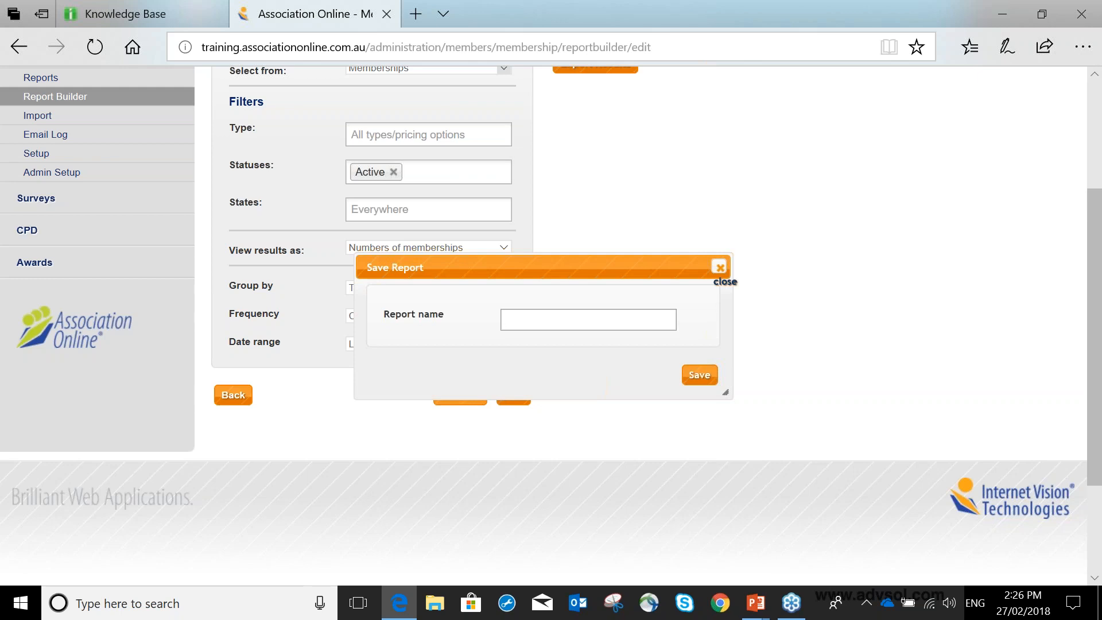
text(Active members last 12 months)
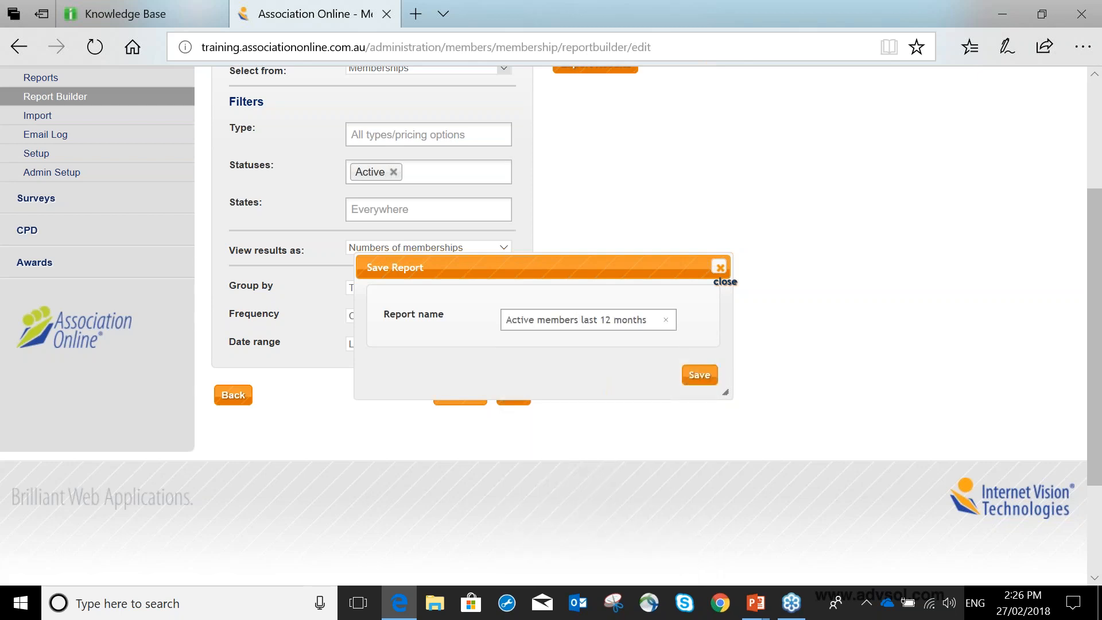
click(699, 374)
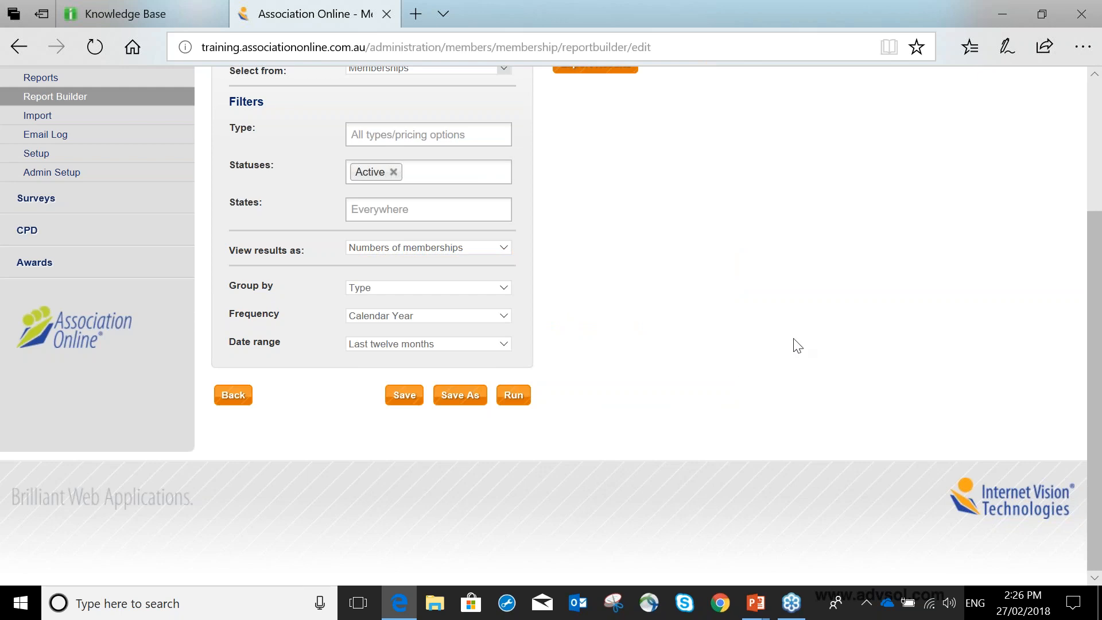
Export the report results as a Microsoft Excel 2007 (xlsx) file named "Active Members for last 12 months - Feb2018".
scroll(797, 345, up, 1)
scroll(797, 345, up, 3)
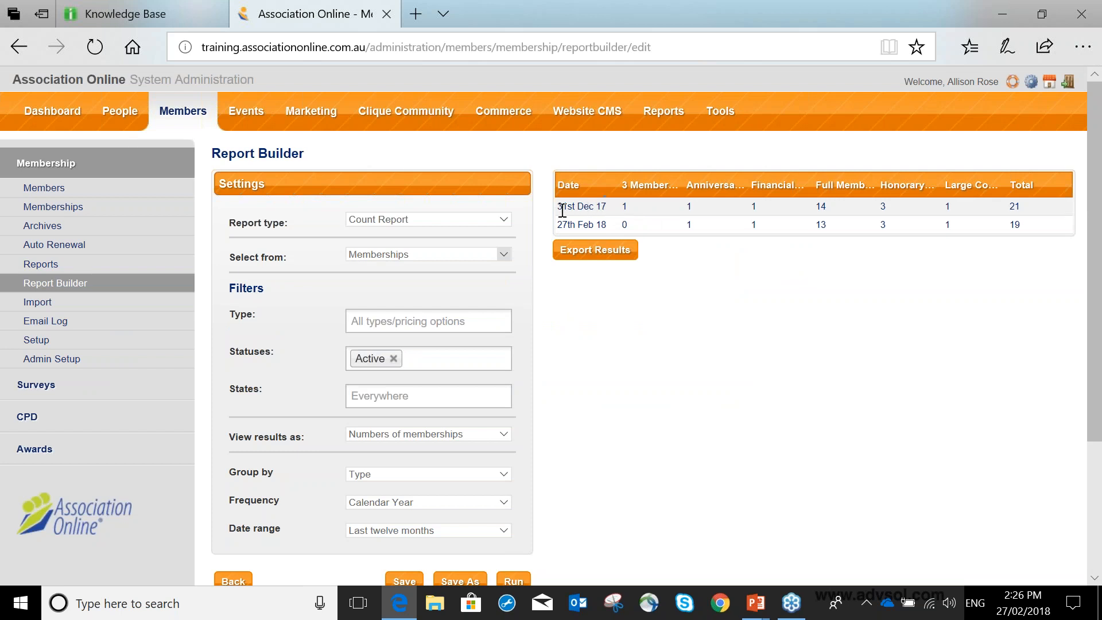
triple_click(597, 207)
click(605, 252)
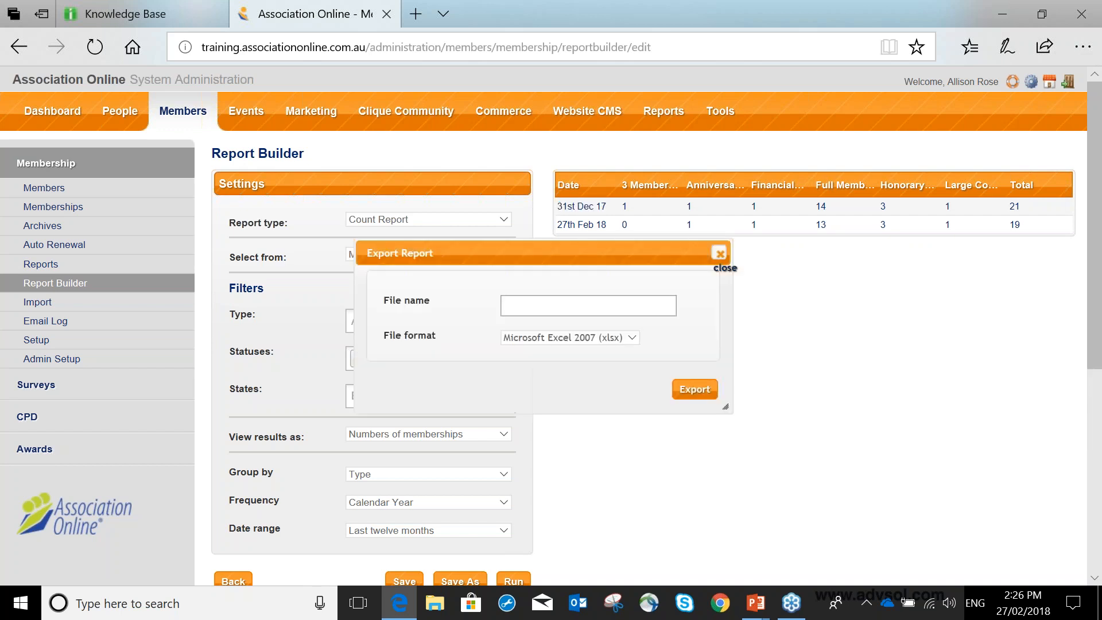
click(642, 298)
text(Activ)
text(e Members)
text( for last 12 months)
text( -)
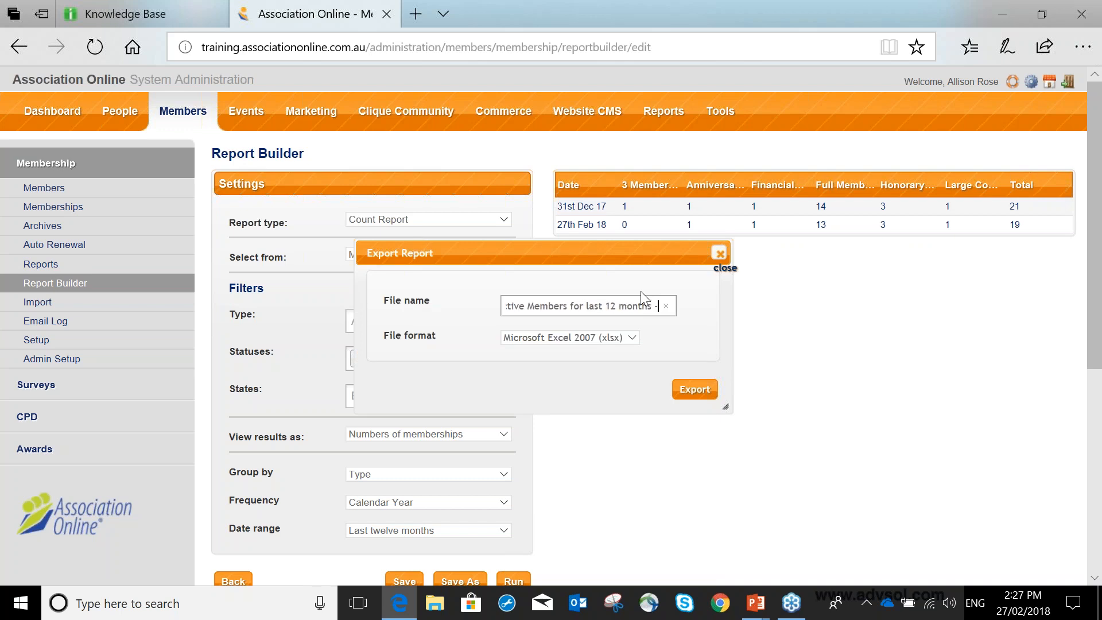
text( Feb2018)
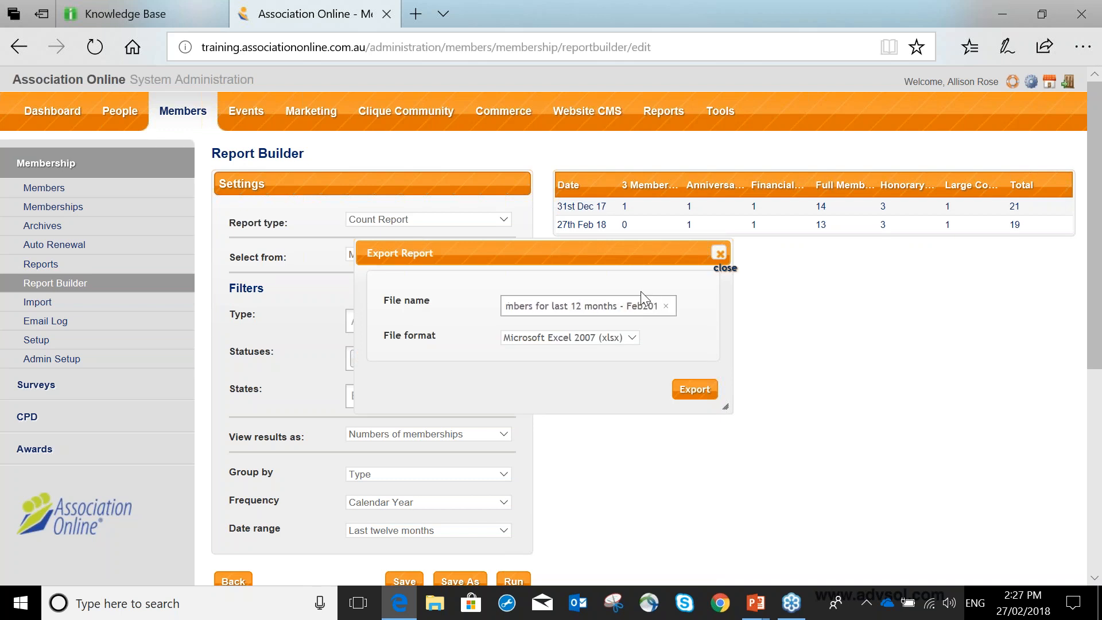
click(690, 392)
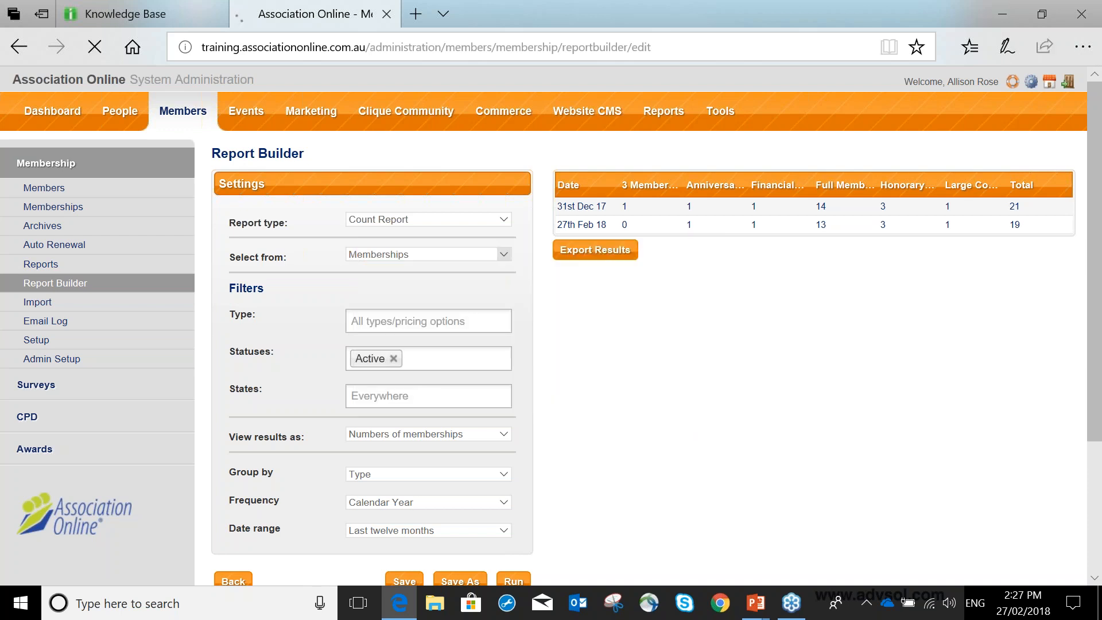
Open the exported workbook in Excel, widen the Date column to read the full dates, and close it.
click(604, 550)
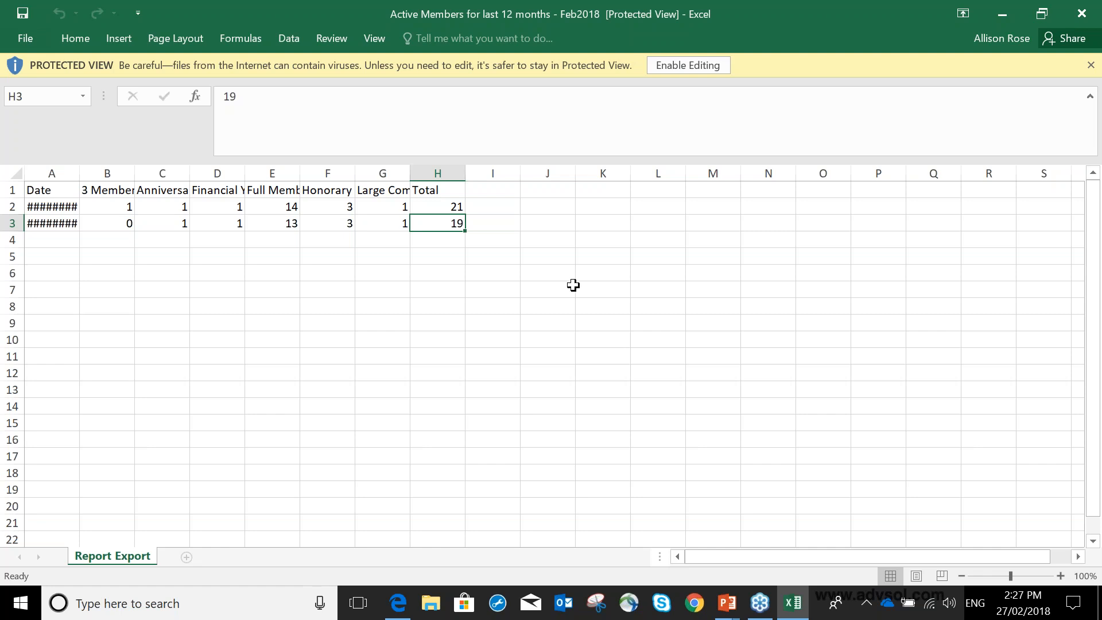
drag(80, 173, 126, 175)
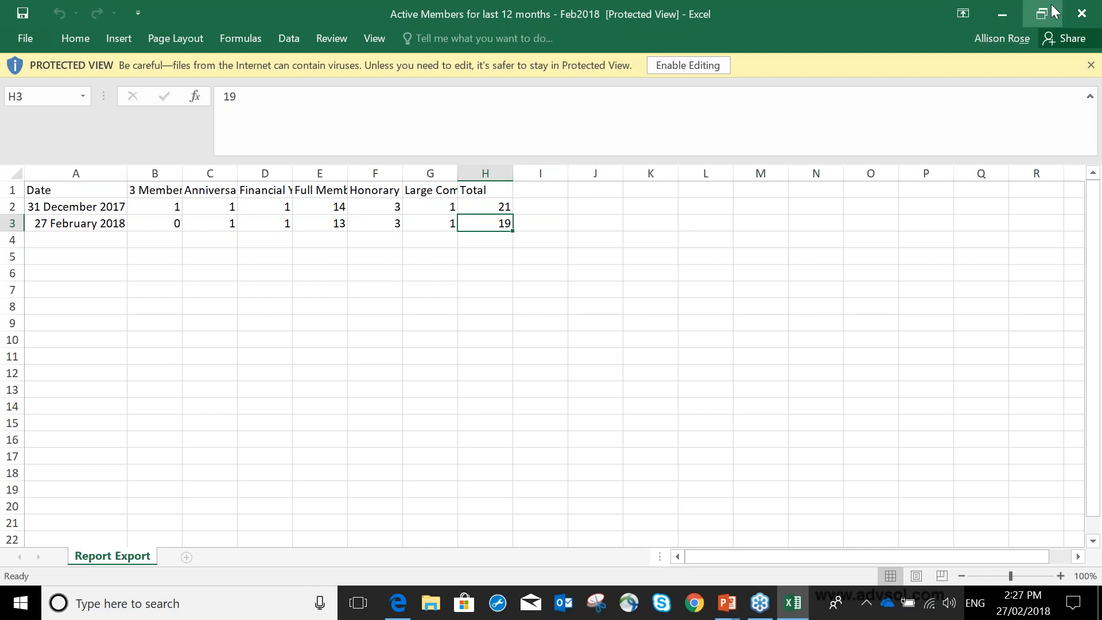
click(1079, 13)
click(1079, 12)
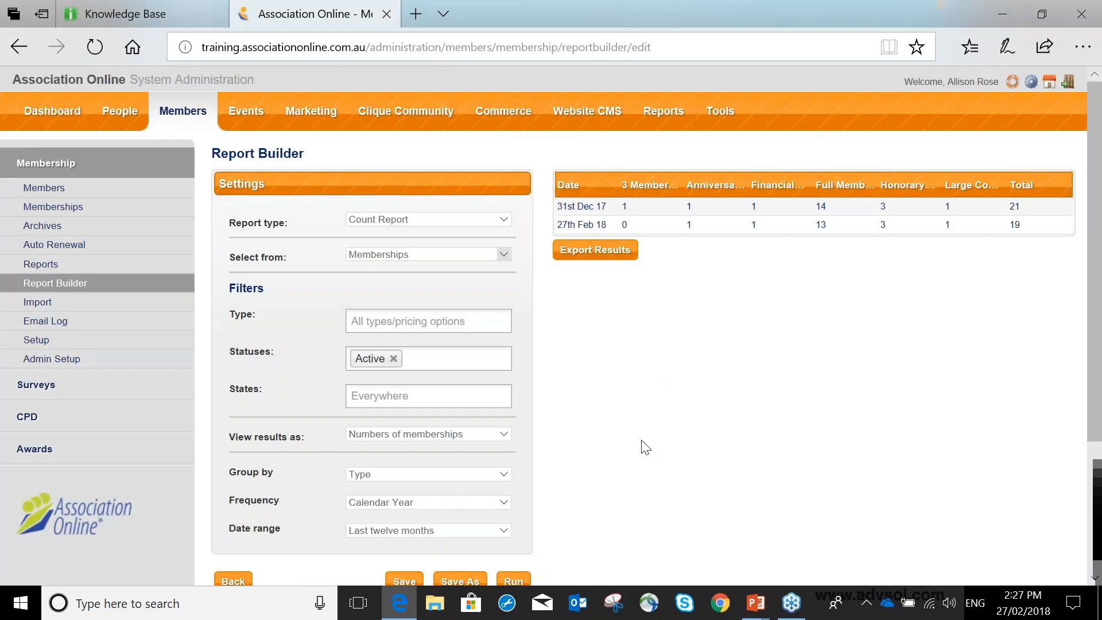
Return to the saved reports and add a new report of type Difference Report.
click(241, 581)
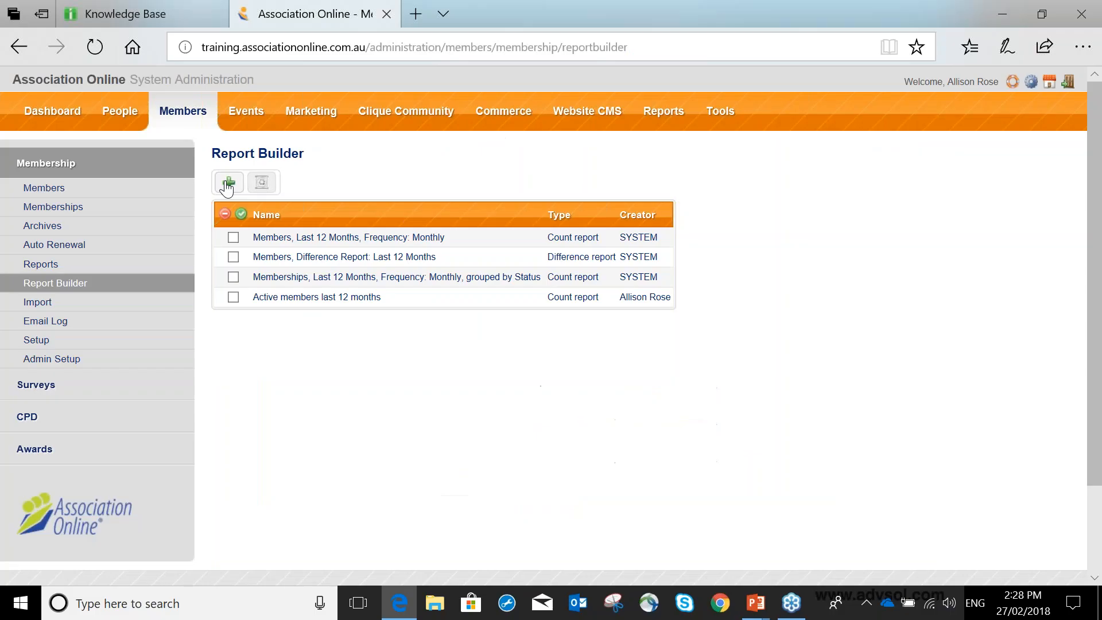
click(226, 180)
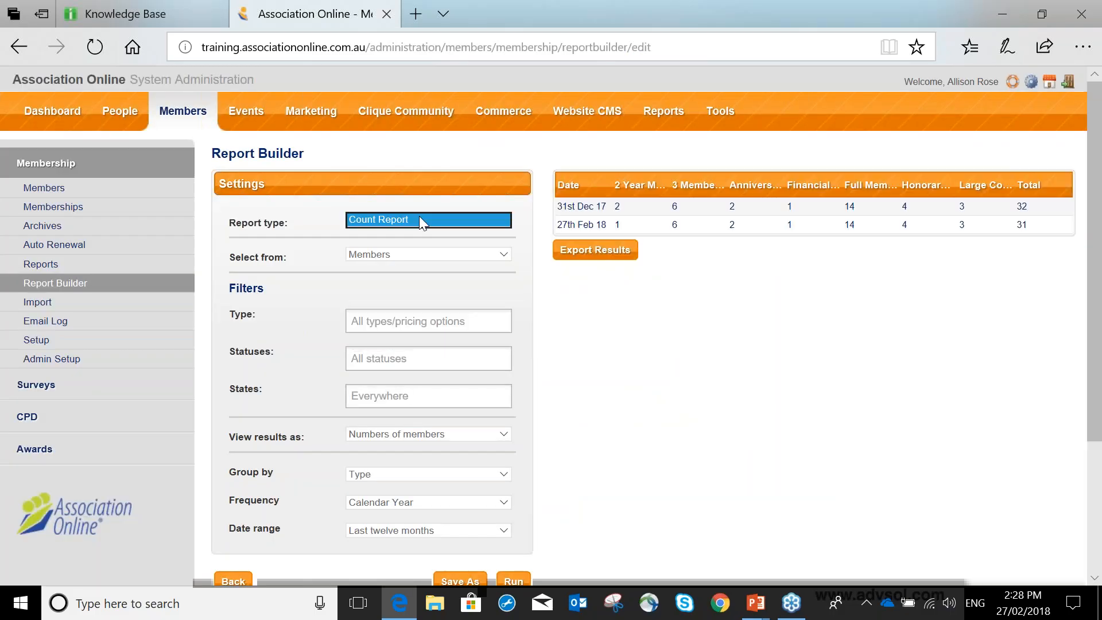
click(419, 220)
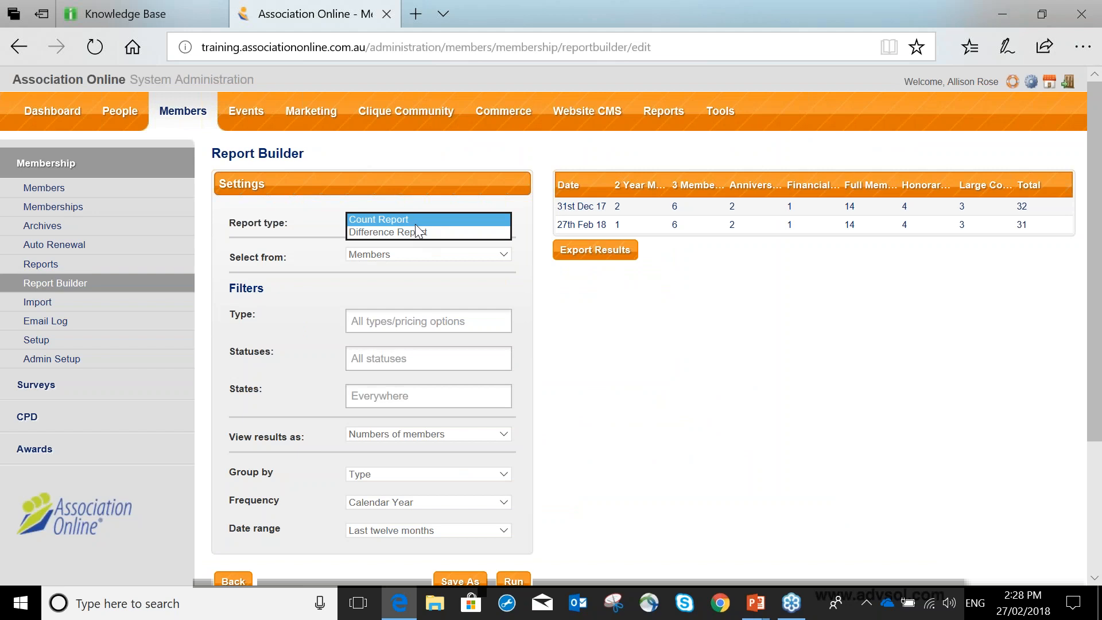
click(417, 233)
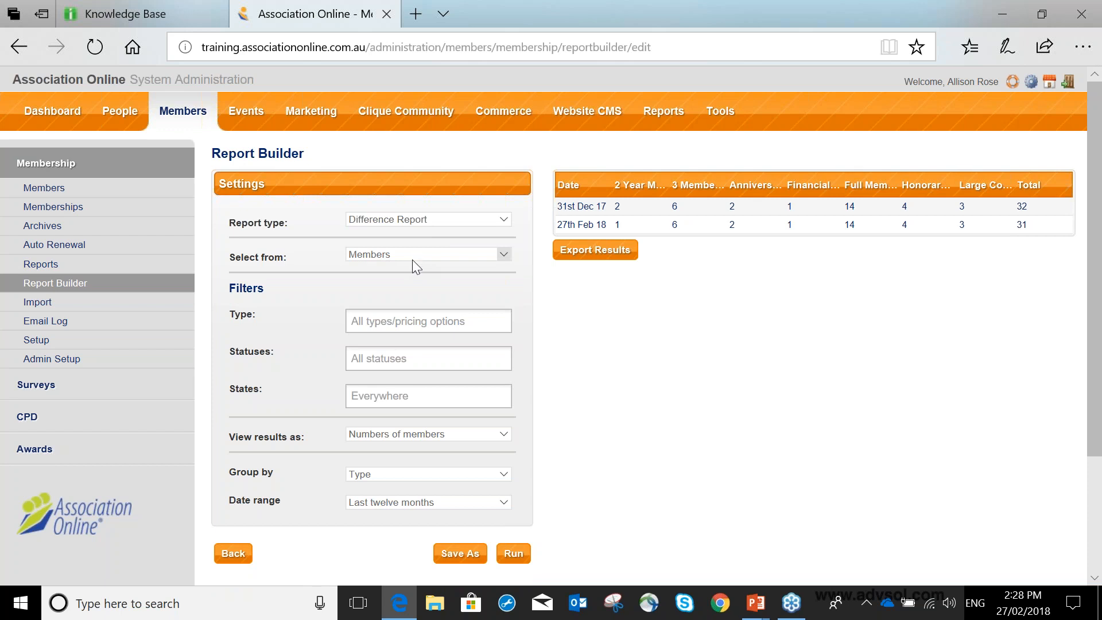
Limit the difference report to the Active status and set its date range to Last six months.
click(414, 358)
click(413, 381)
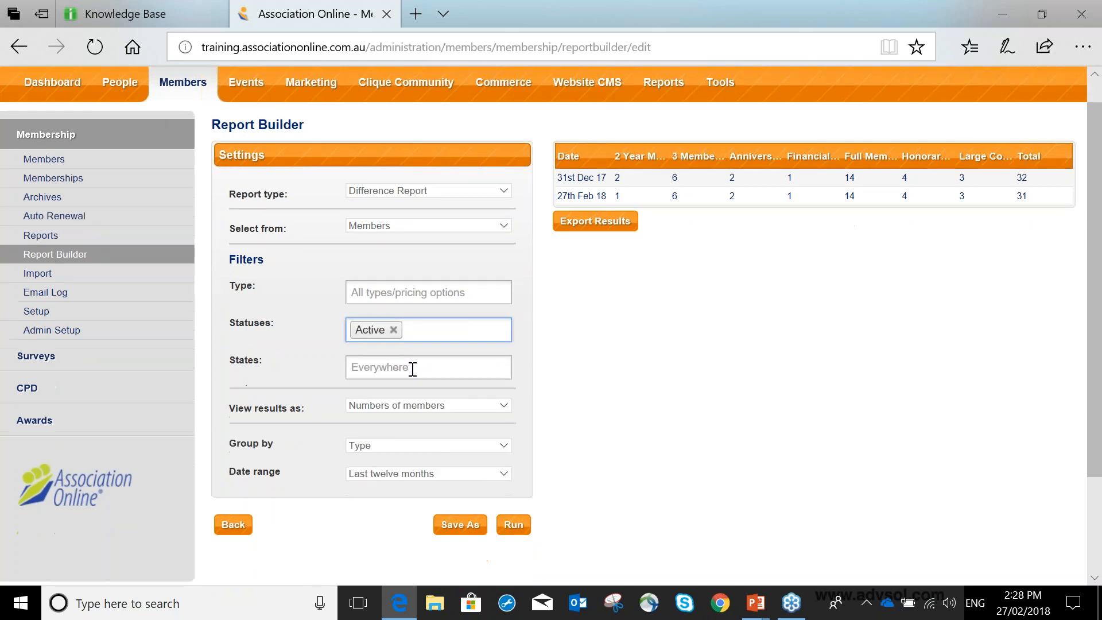
scroll(417, 402, down, 2)
click(422, 424)
click(421, 436)
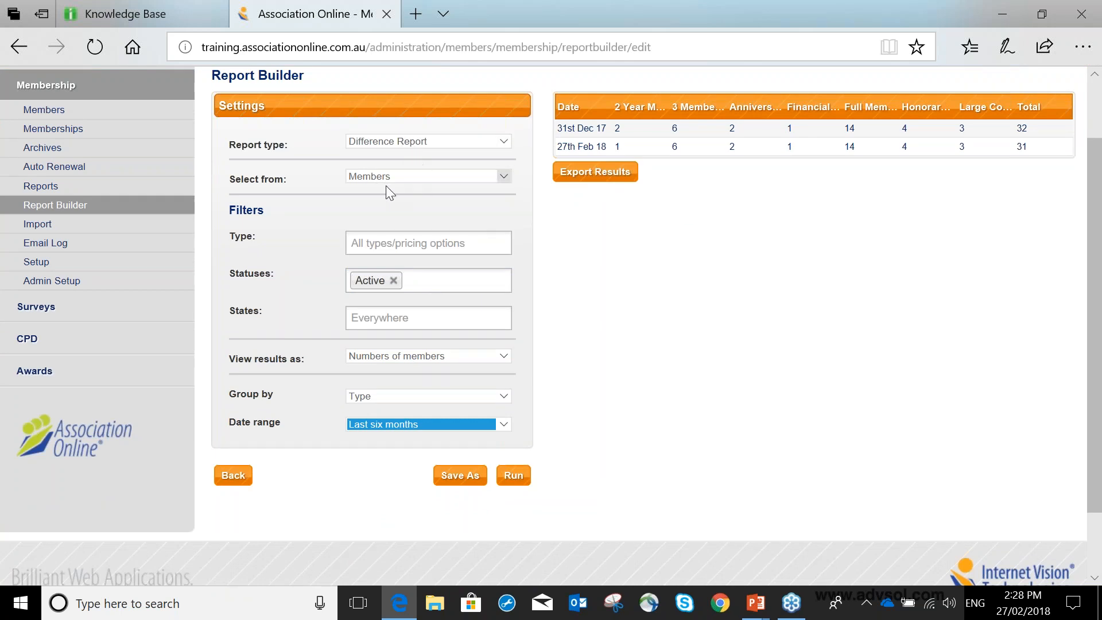
Filter the type to Full Membership - Default, keep the results as Numbers of members, and run the report.
click(394, 243)
click(400, 292)
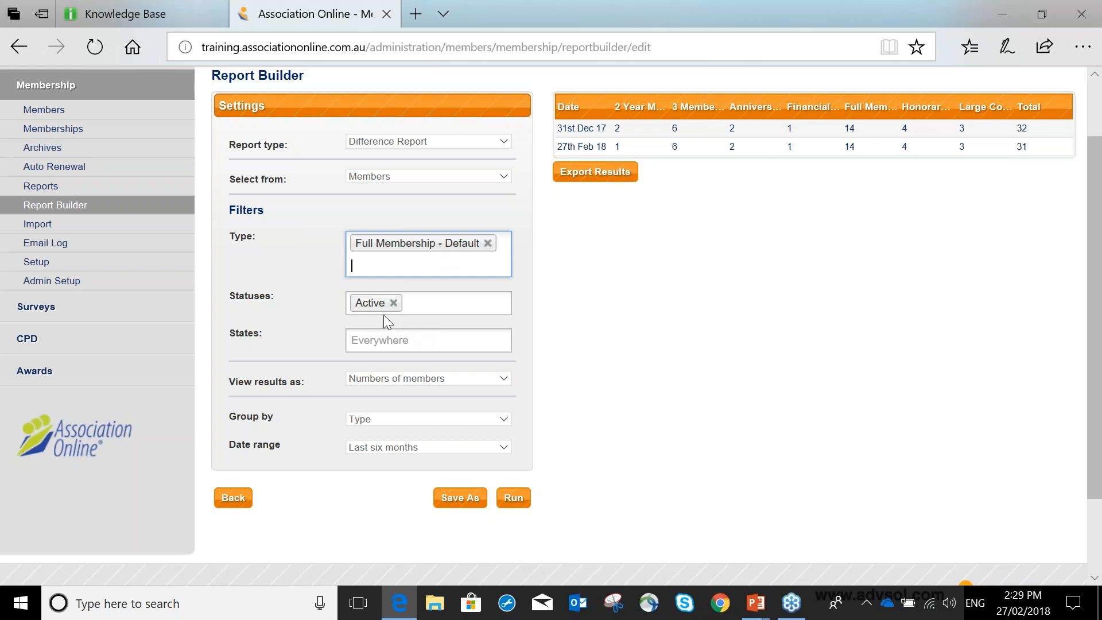
click(409, 380)
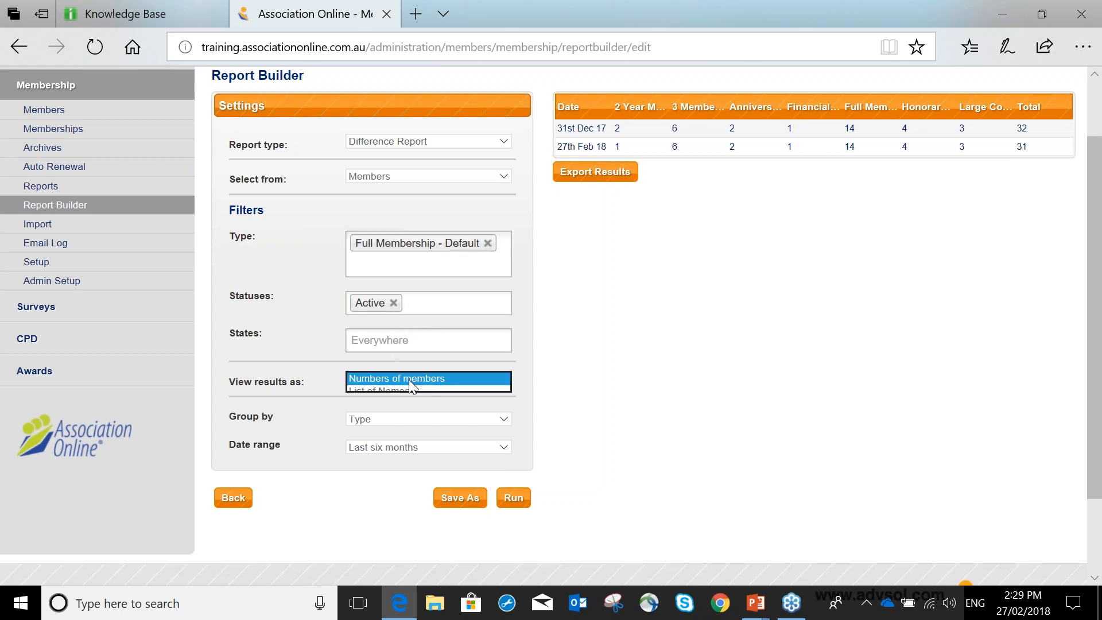
click(408, 380)
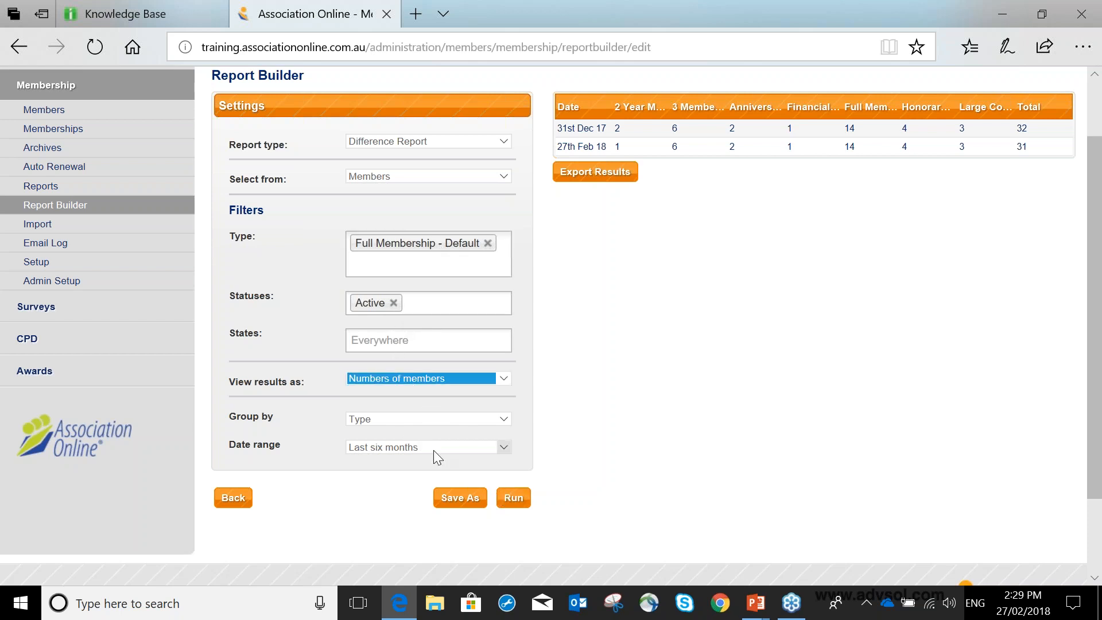
click(514, 498)
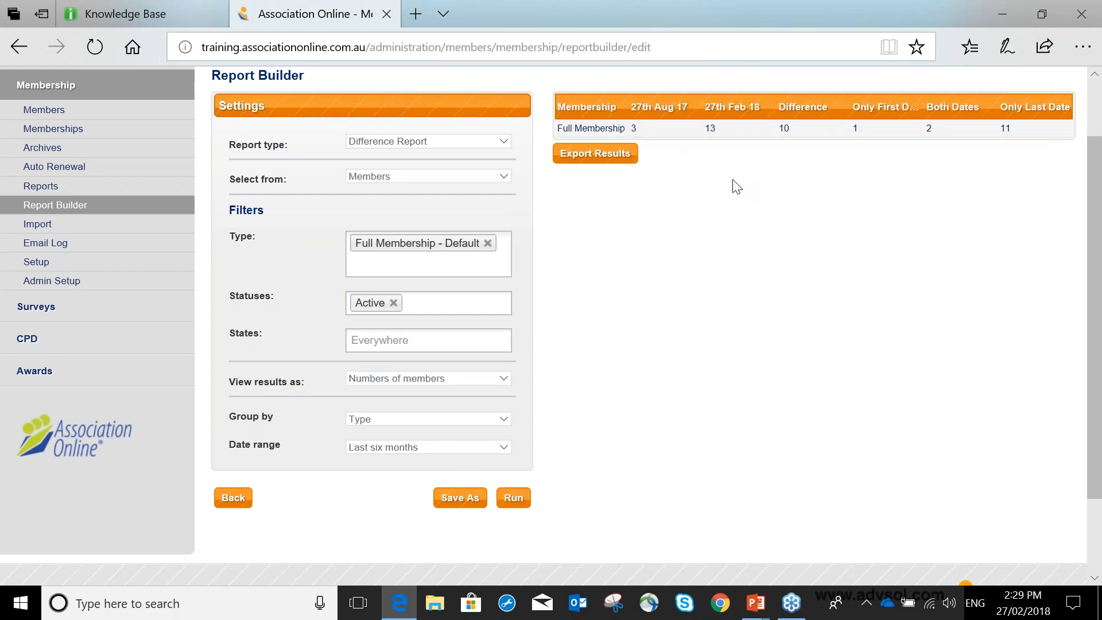
Examine the Full Membership row, comparing both date counts, the difference, and the first-date, both-dates and last-date columns.
scroll(735, 186, up, 2)
drag(557, 207, 636, 207)
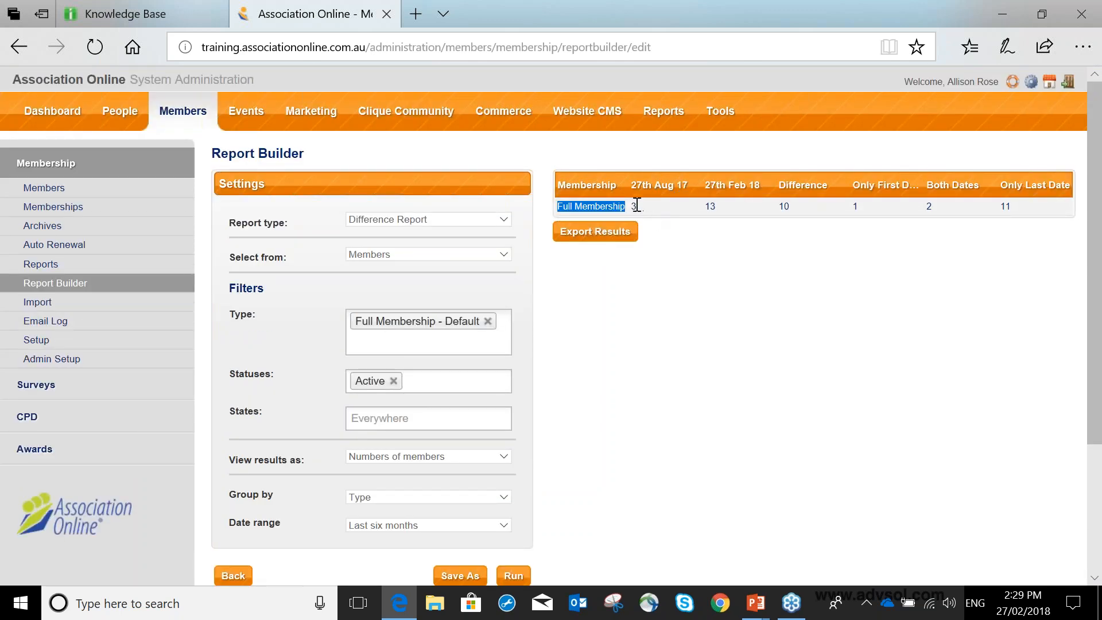
click(641, 210)
drag(703, 207, 794, 209)
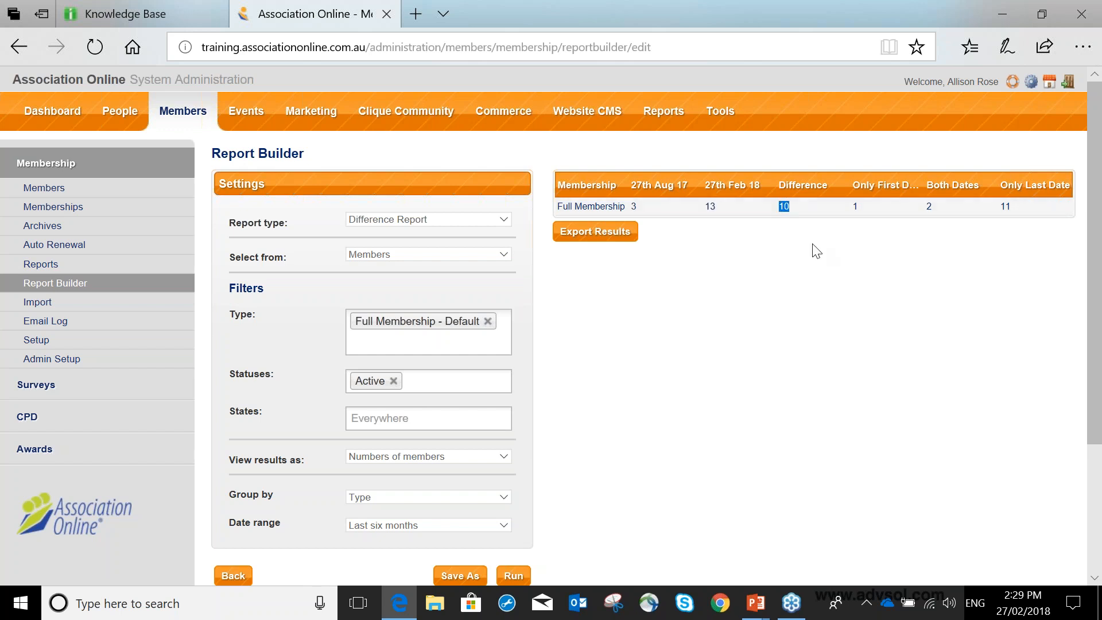
drag(861, 206, 856, 207)
click(935, 208)
double_click(1012, 207)
click(621, 240)
click(720, 251)
double_click(716, 209)
double_click(784, 207)
Add another new report on Members and filter it to the Active status and the state Victoria.
scroll(695, 232, down, 2)
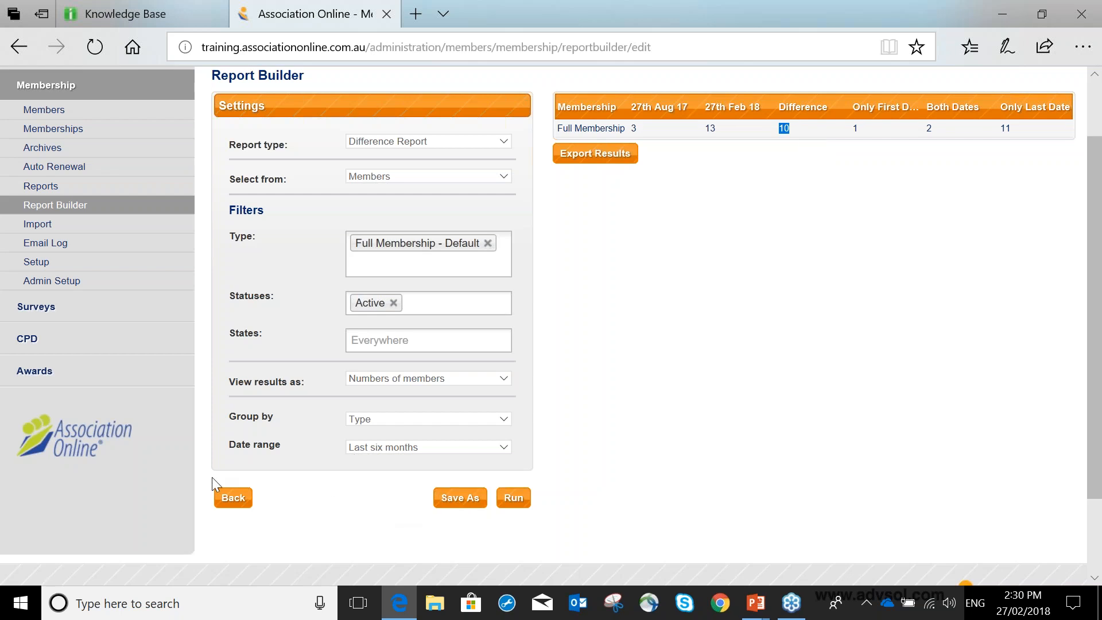
click(229, 496)
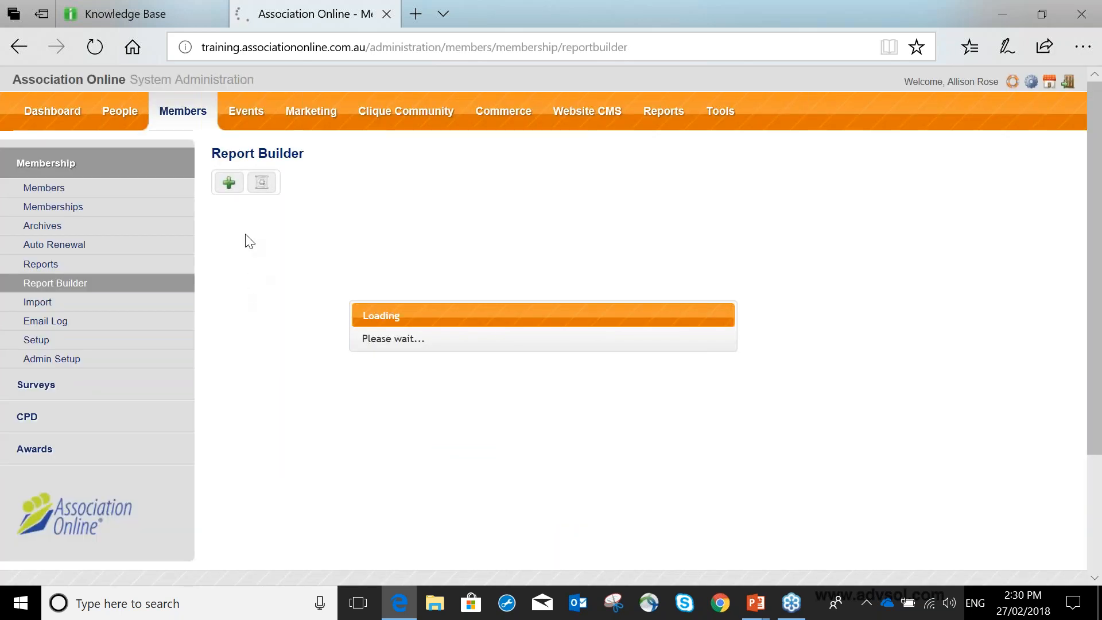
click(228, 182)
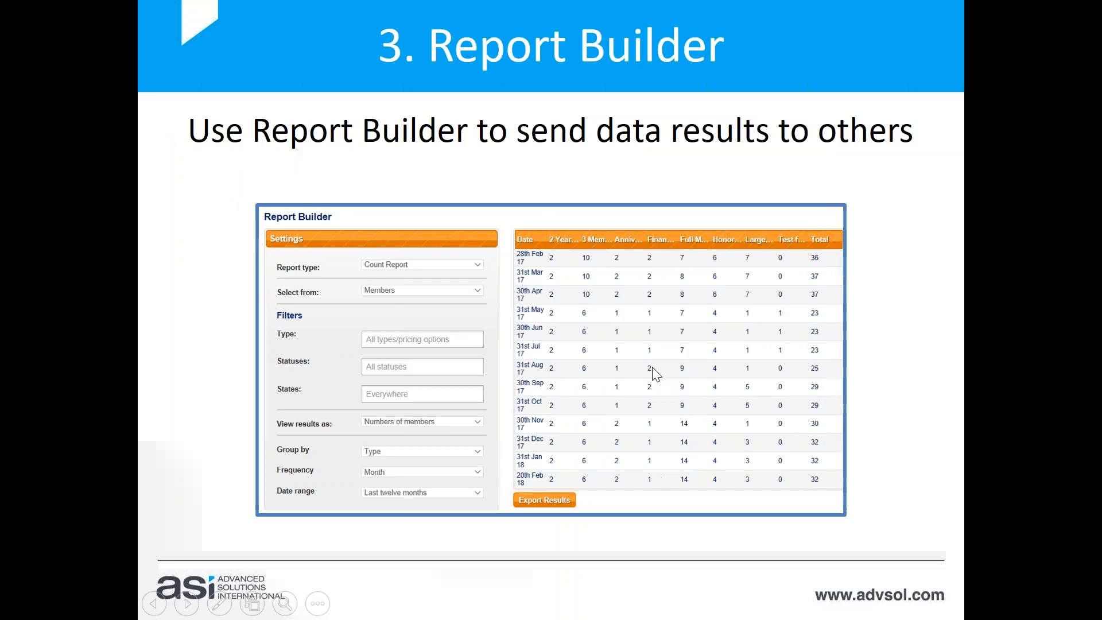
key(alt+Tab)
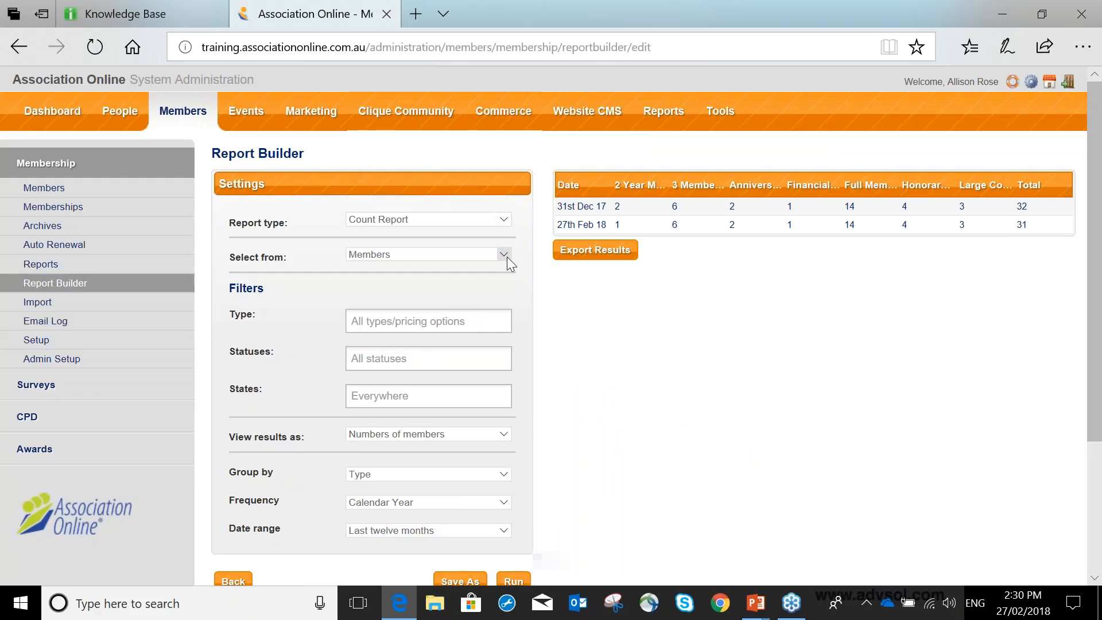
click(448, 361)
click(446, 382)
click(445, 396)
click(442, 445)
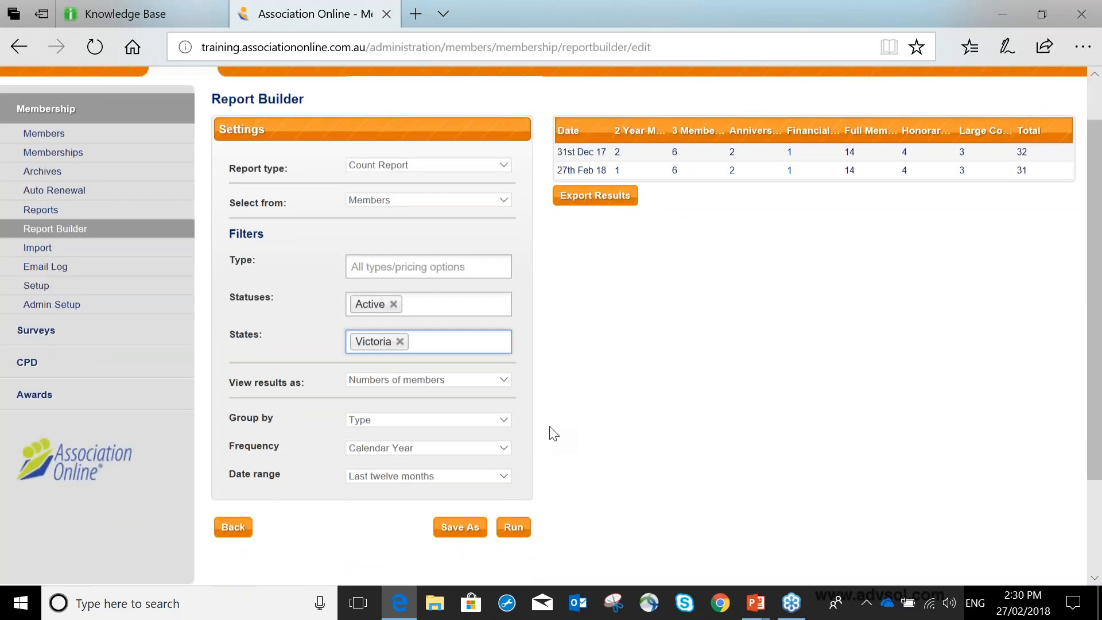
Compare the two result views and set the report to view results as List of Names.
scroll(551, 430, down, 3)
click(481, 280)
click(481, 292)
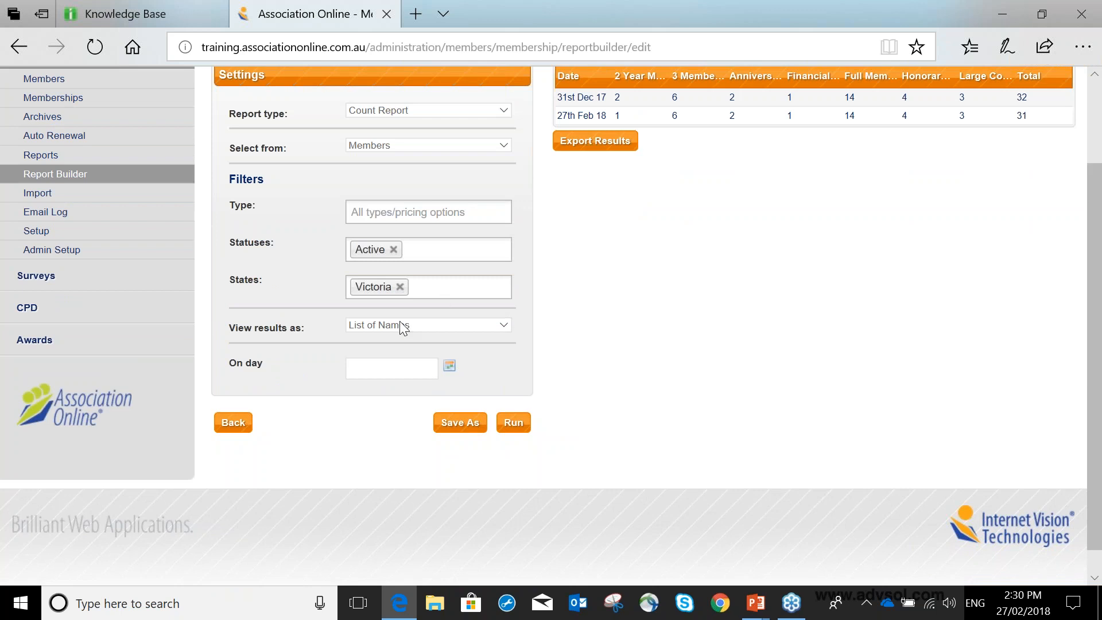
click(393, 336)
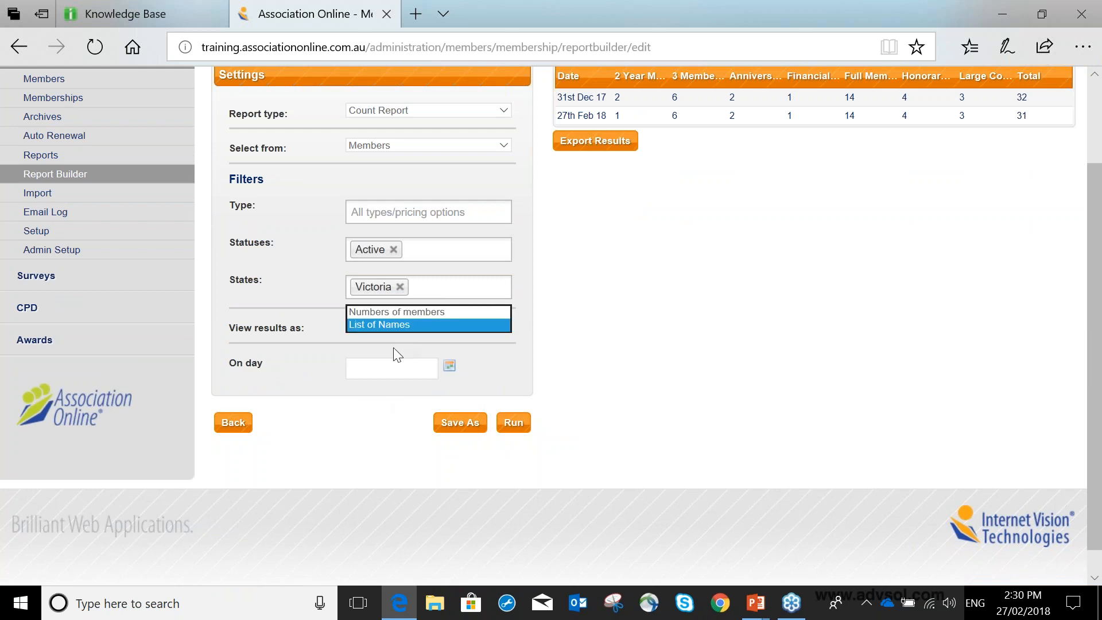
click(402, 311)
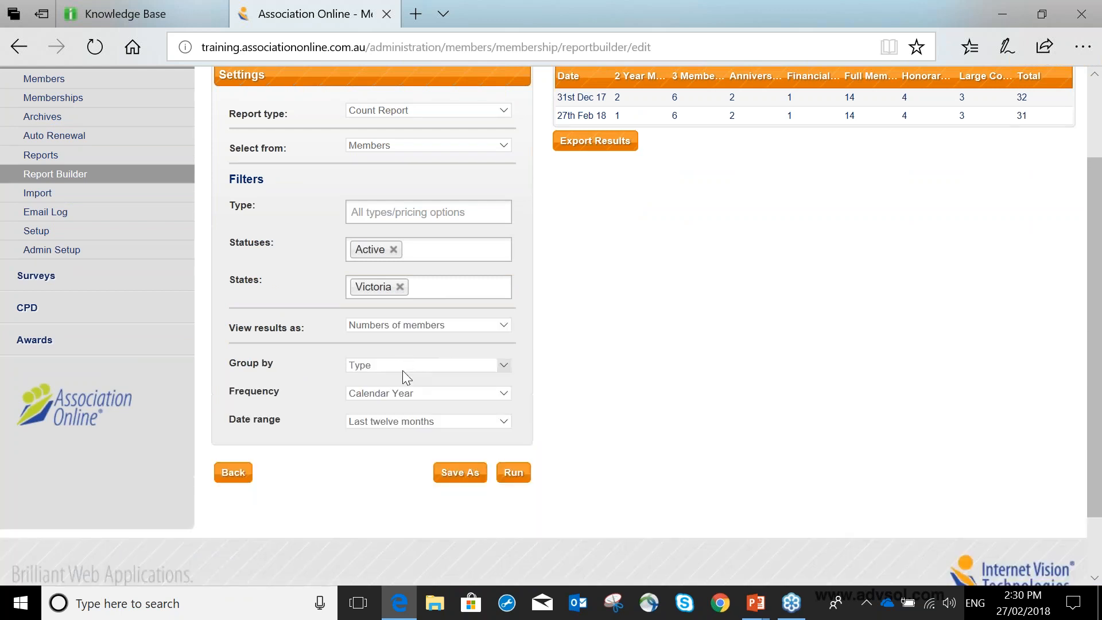
click(390, 329)
click(391, 336)
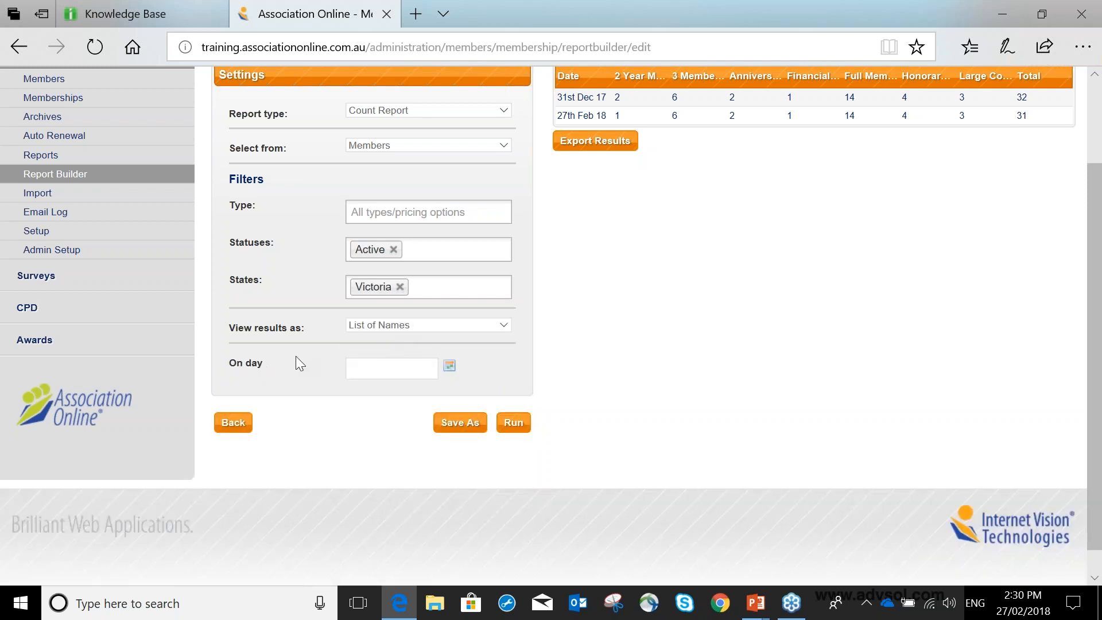
Set the On day date to 01/02/2018 and run the report.
click(383, 368)
click(451, 369)
click(450, 369)
click(458, 437)
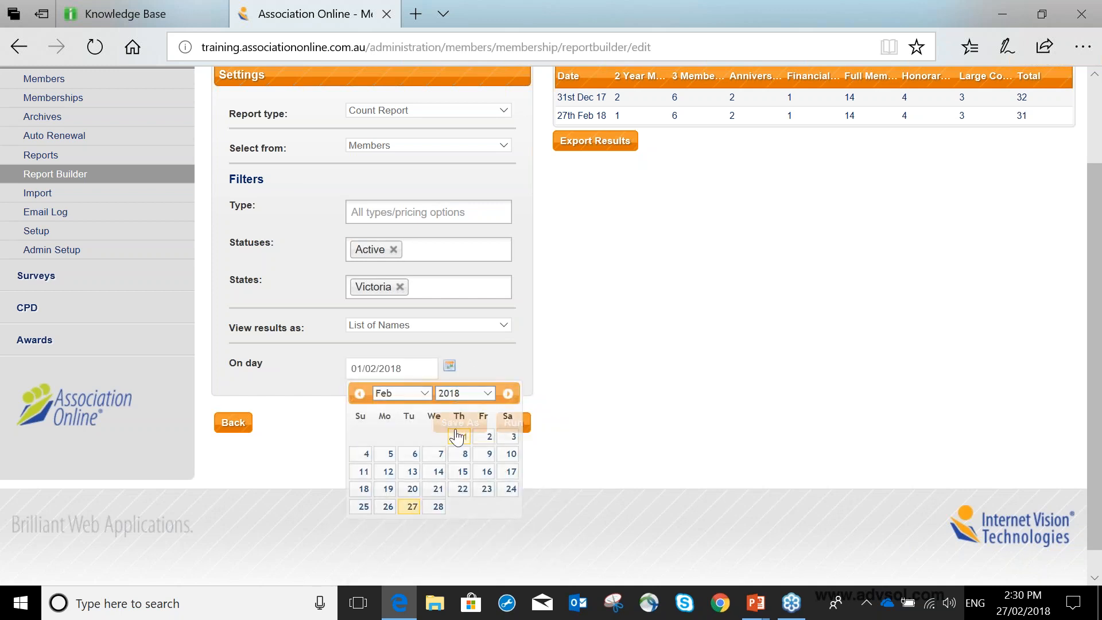
click(506, 429)
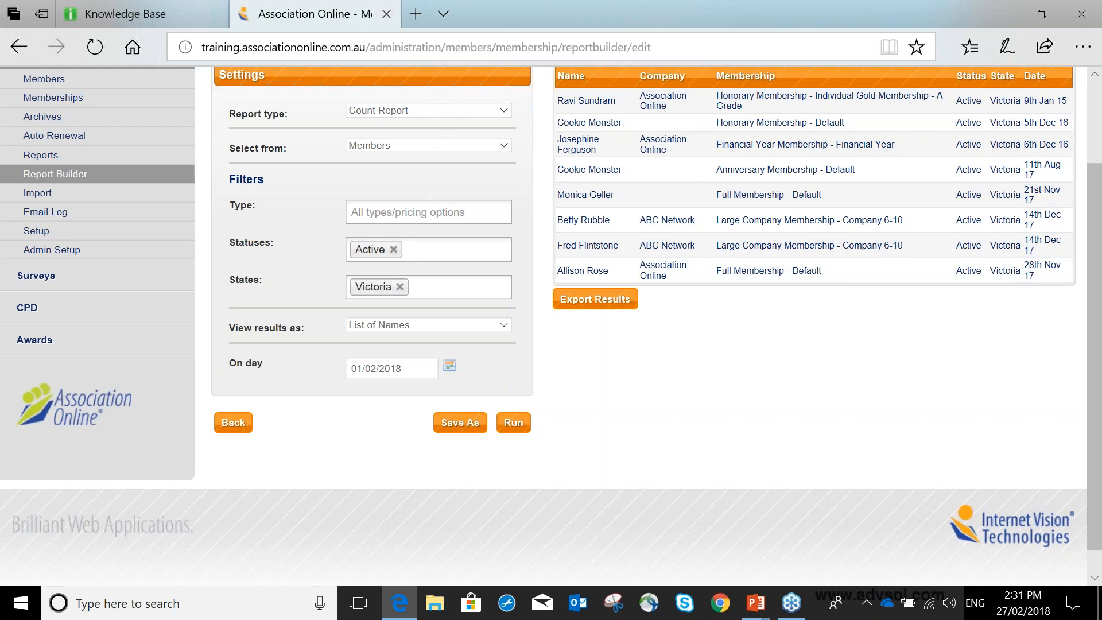
Review the date, result view and source options without changing them, and return to the list of saved reports.
click(448, 373)
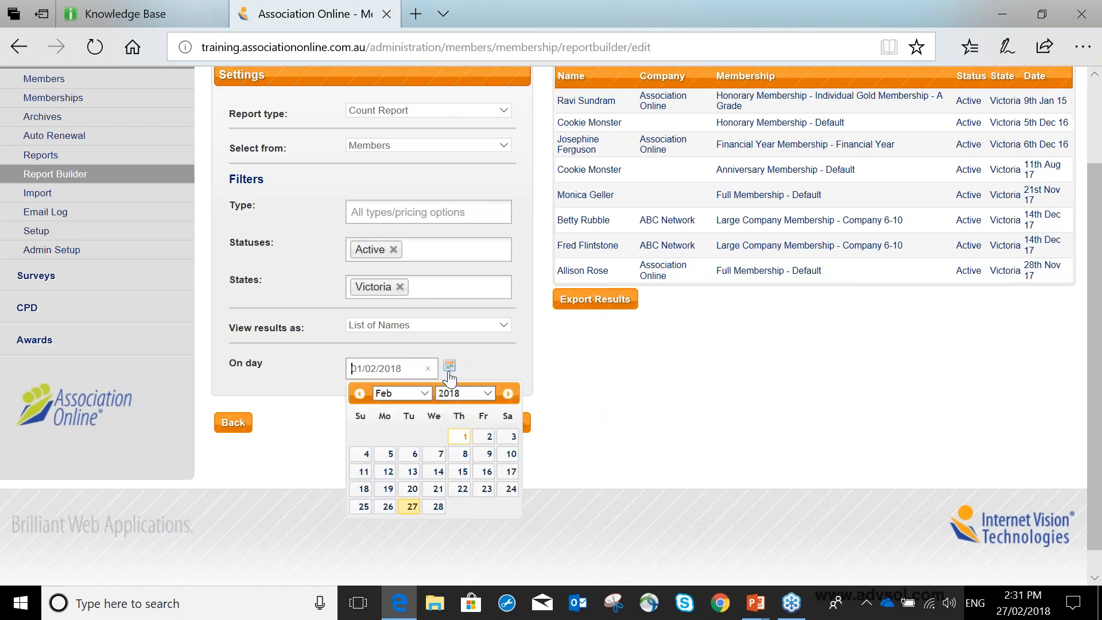
click(512, 359)
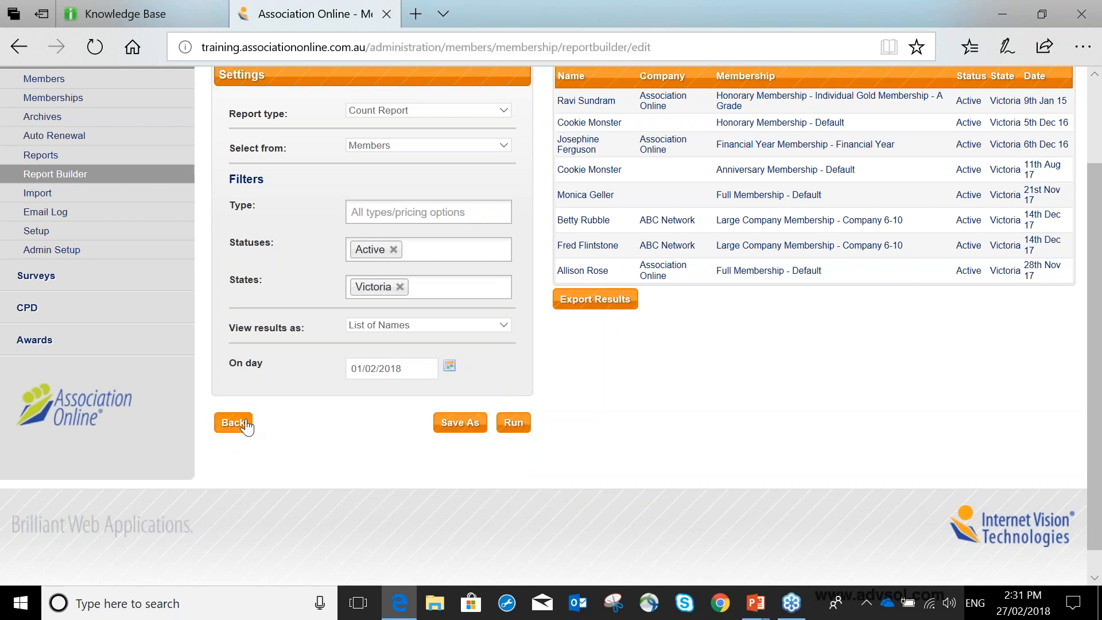
click(434, 323)
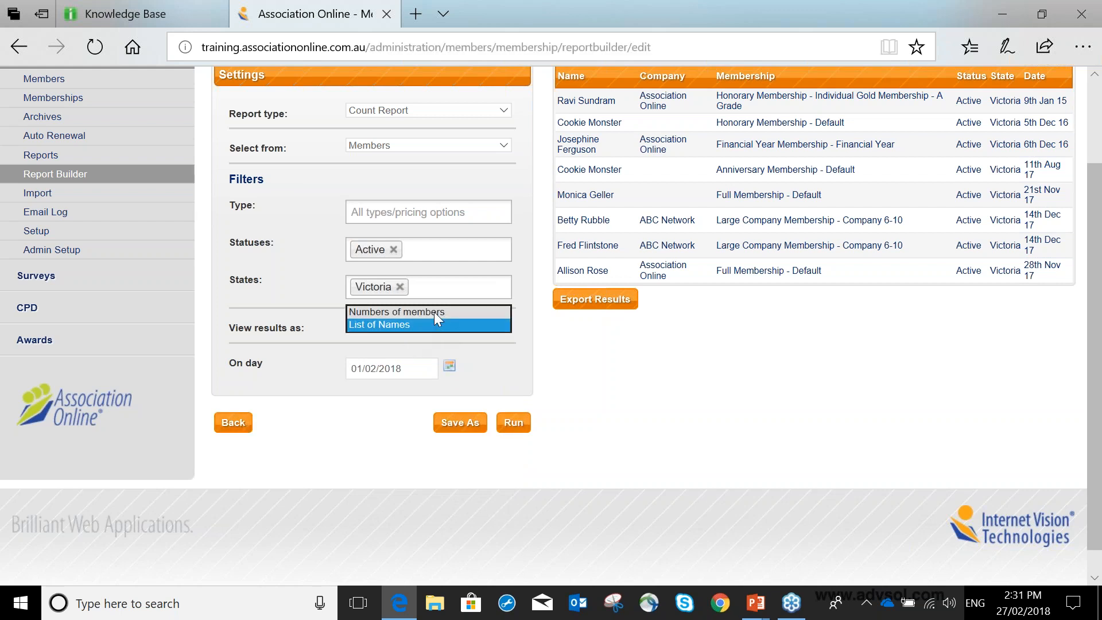
click(435, 323)
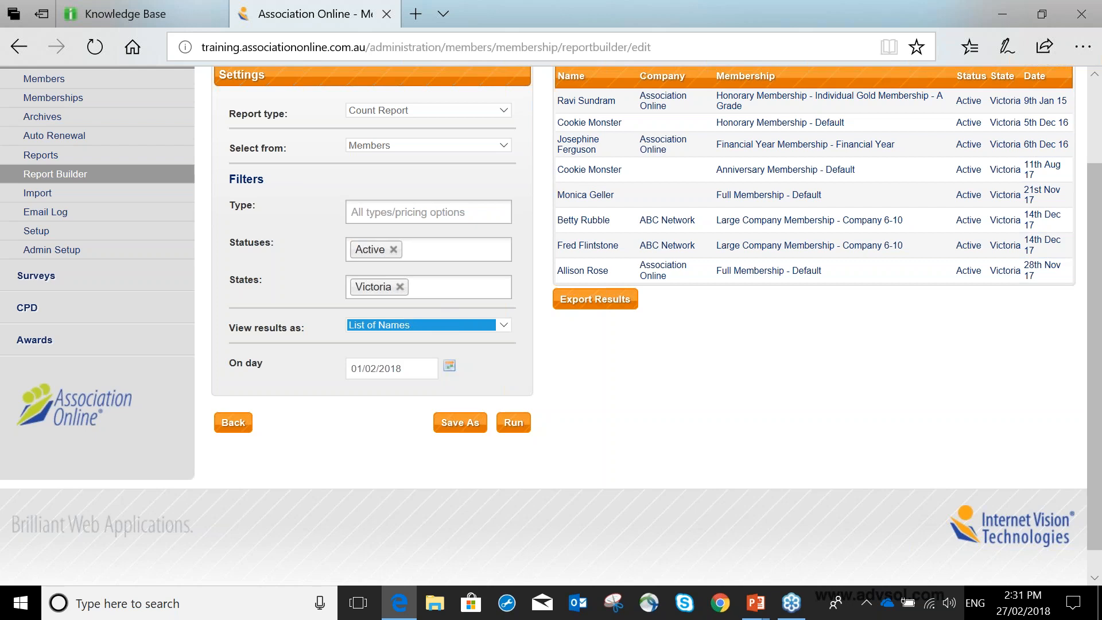
click(439, 144)
click(440, 144)
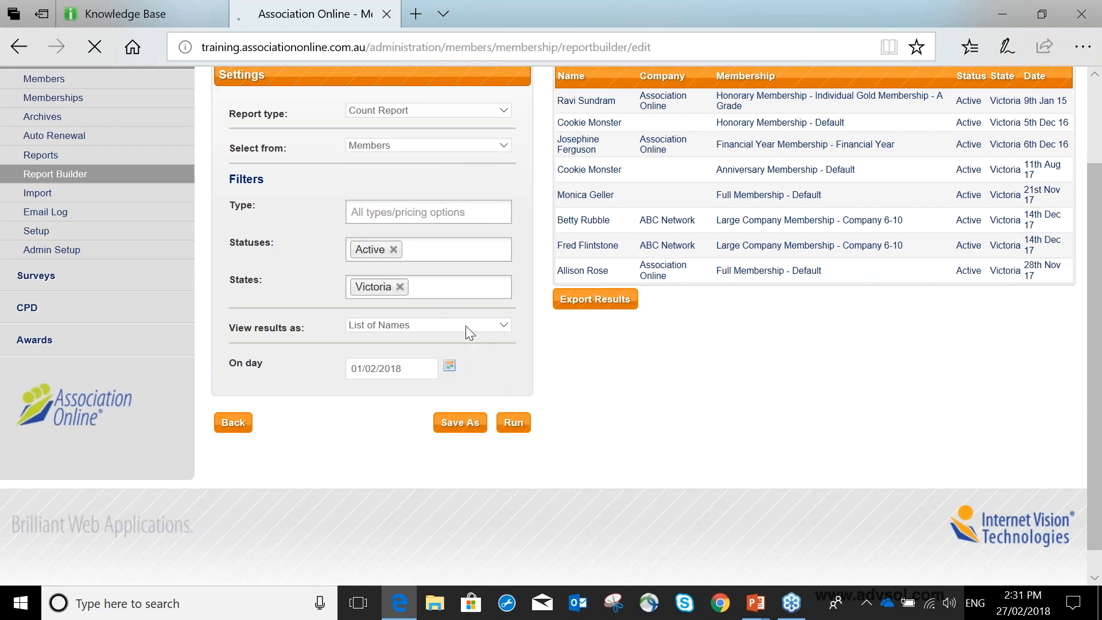
click(235, 424)
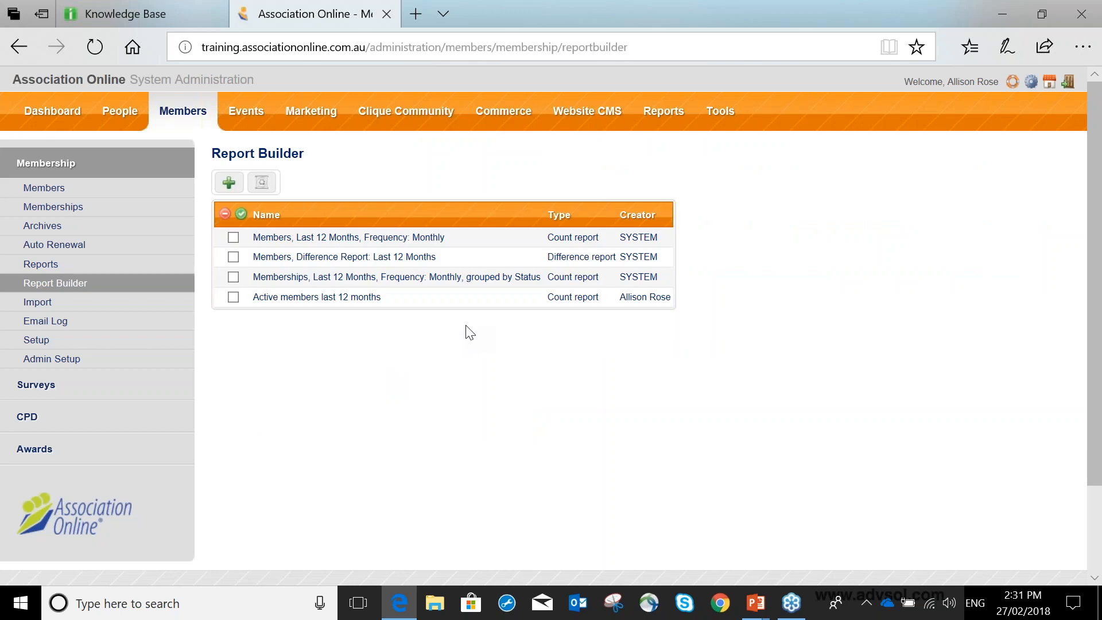
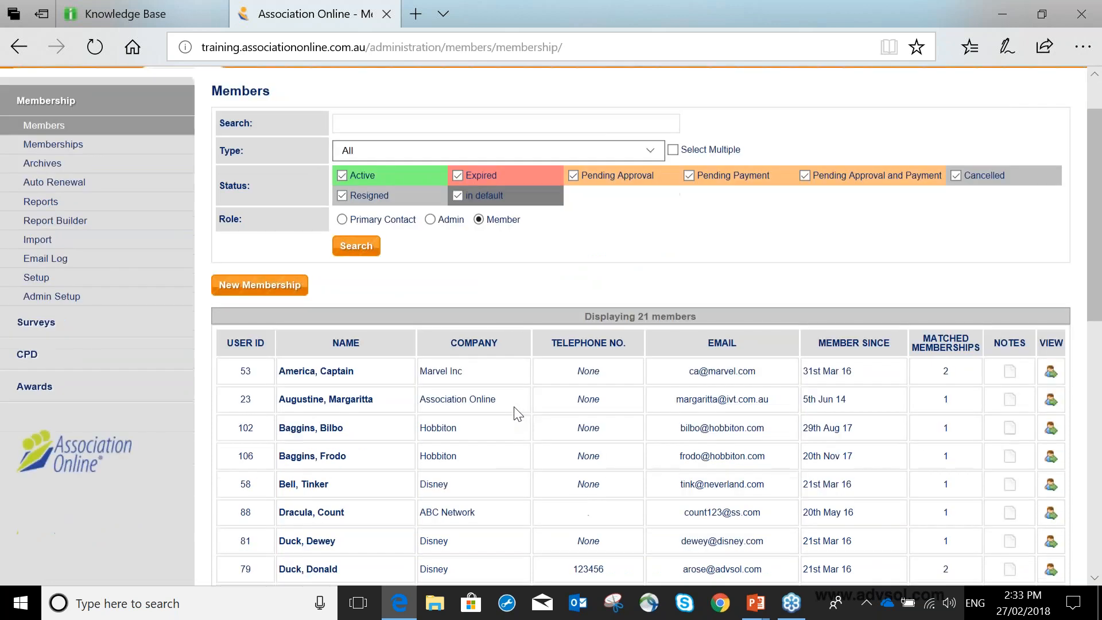
scroll(517, 412, down, 2)
Restrict the member search to the Active status only and set the role to Primary Contact.
triple_click(629, 223)
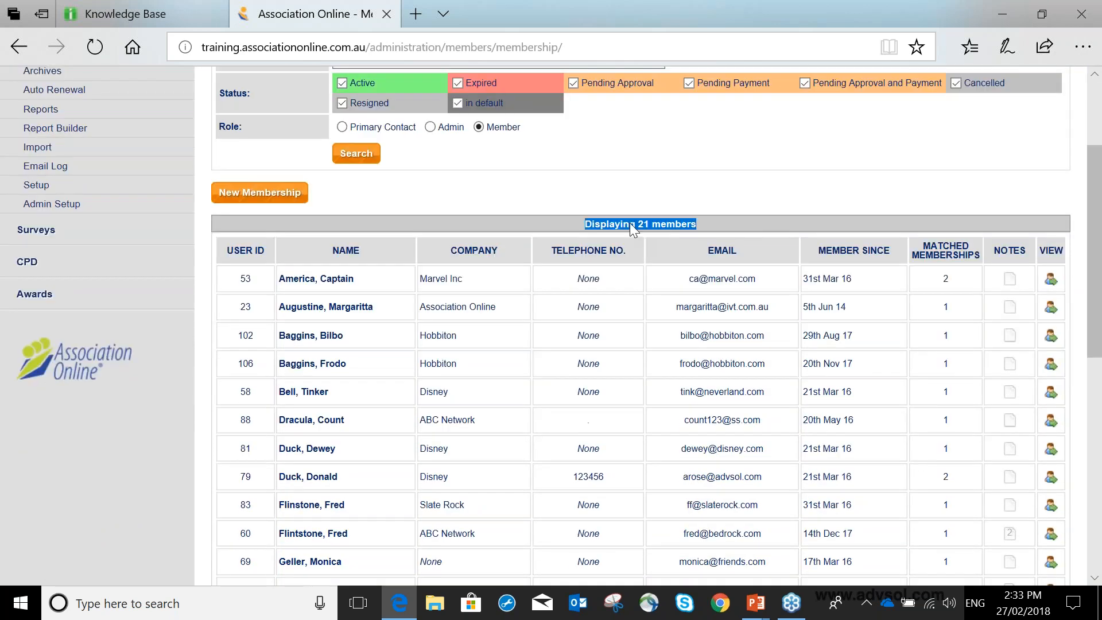
scroll(505, 202, up, 1)
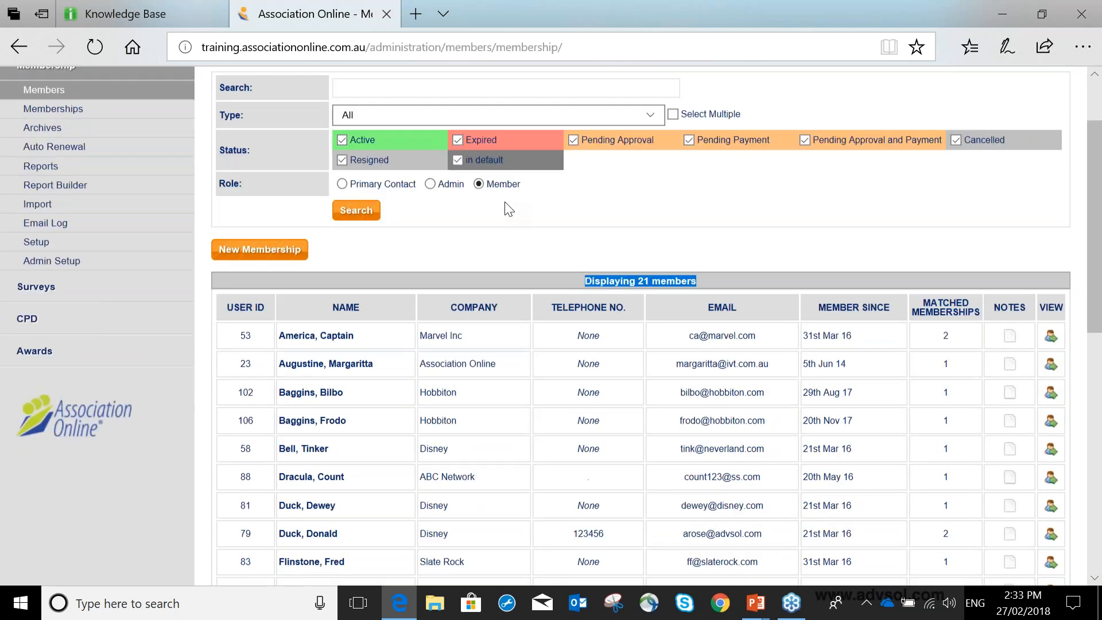
scroll(378, 180, up, 2)
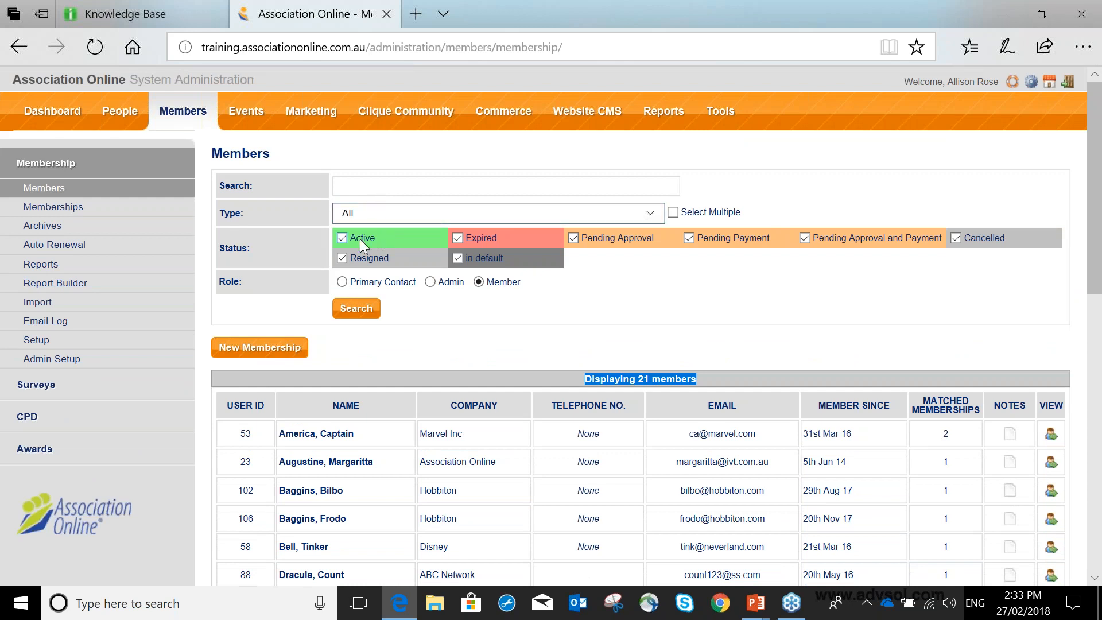
click(457, 237)
click(458, 257)
click(345, 257)
click(573, 237)
click(688, 238)
click(804, 237)
click(956, 237)
click(342, 282)
Set the membership type to Full Membership - Default and run the member search.
click(387, 207)
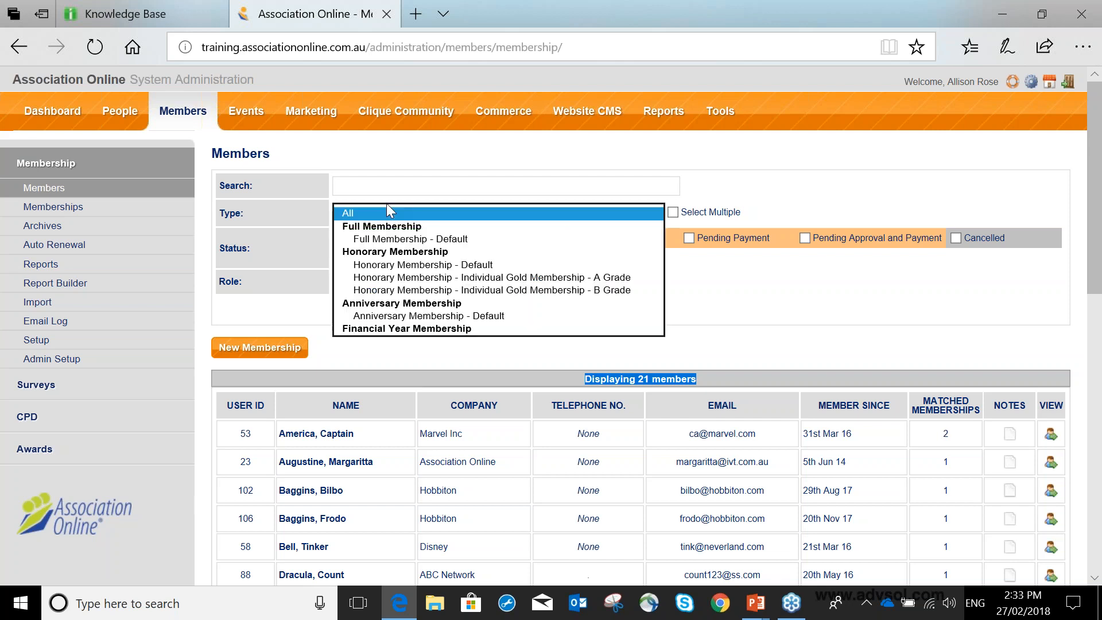
click(390, 239)
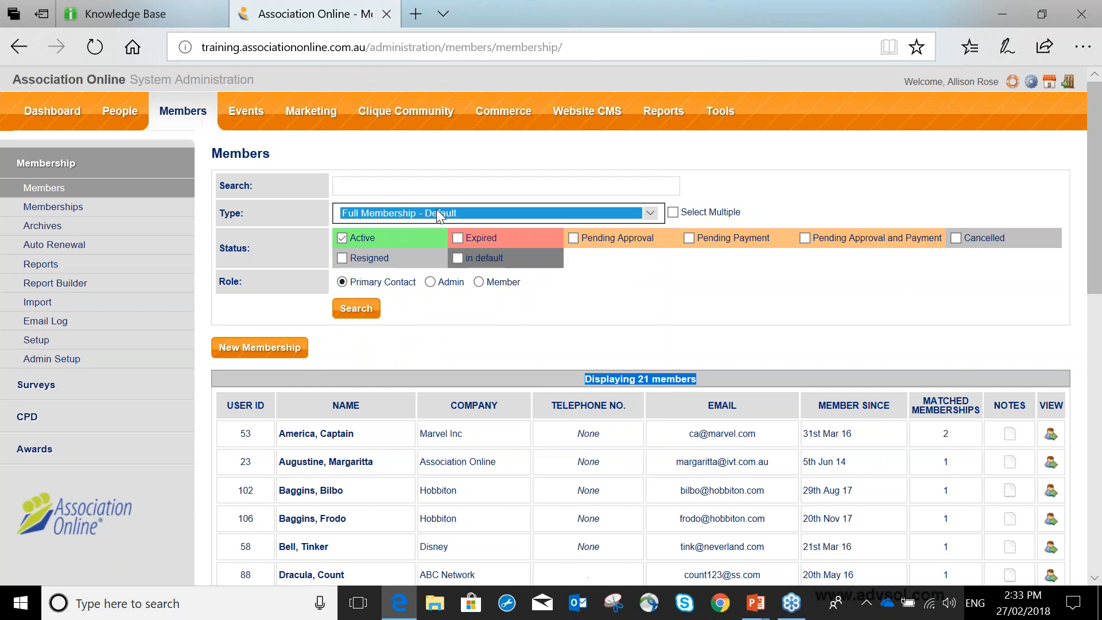
click(357, 308)
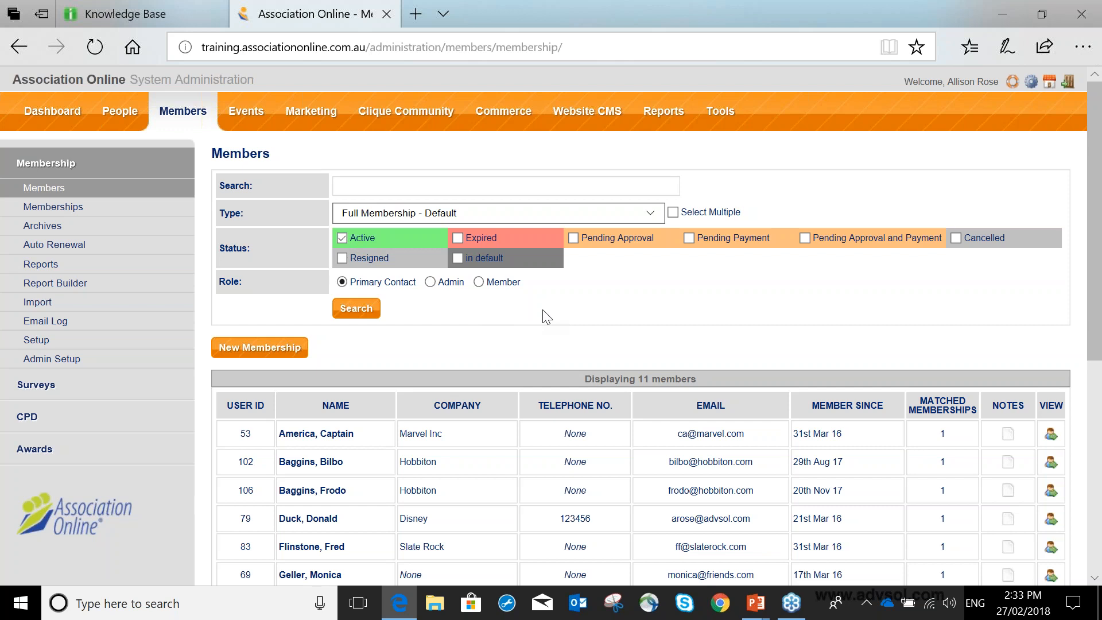
Start an export of the filtered members and look at the saved export profile option.
scroll(546, 316, down, 1)
scroll(542, 309, down, 5)
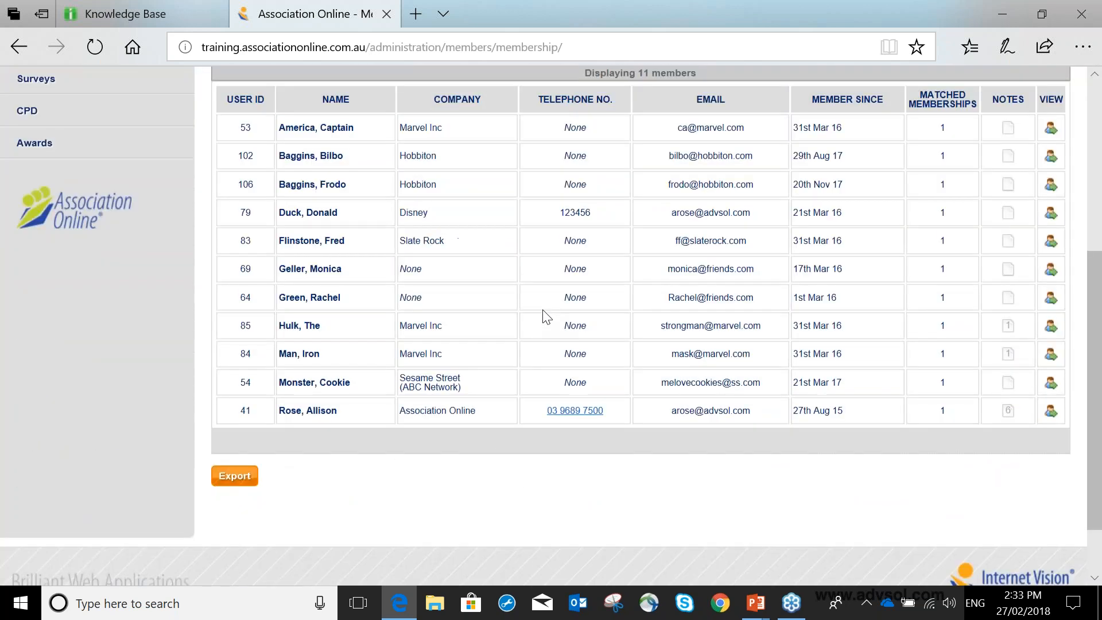
click(238, 476)
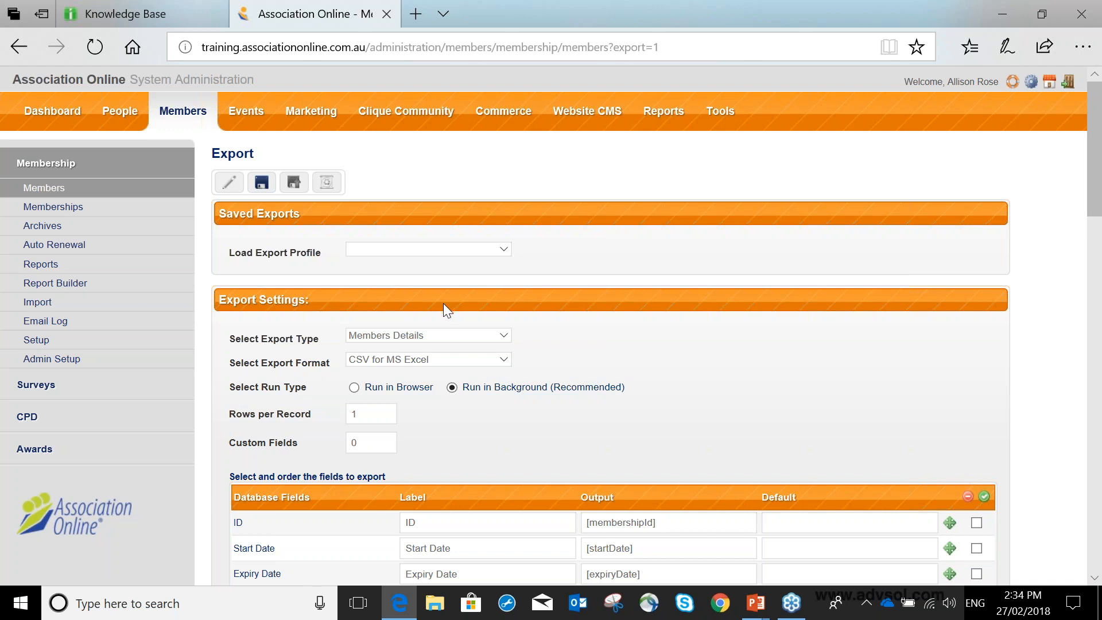
scroll(443, 303, down, 2)
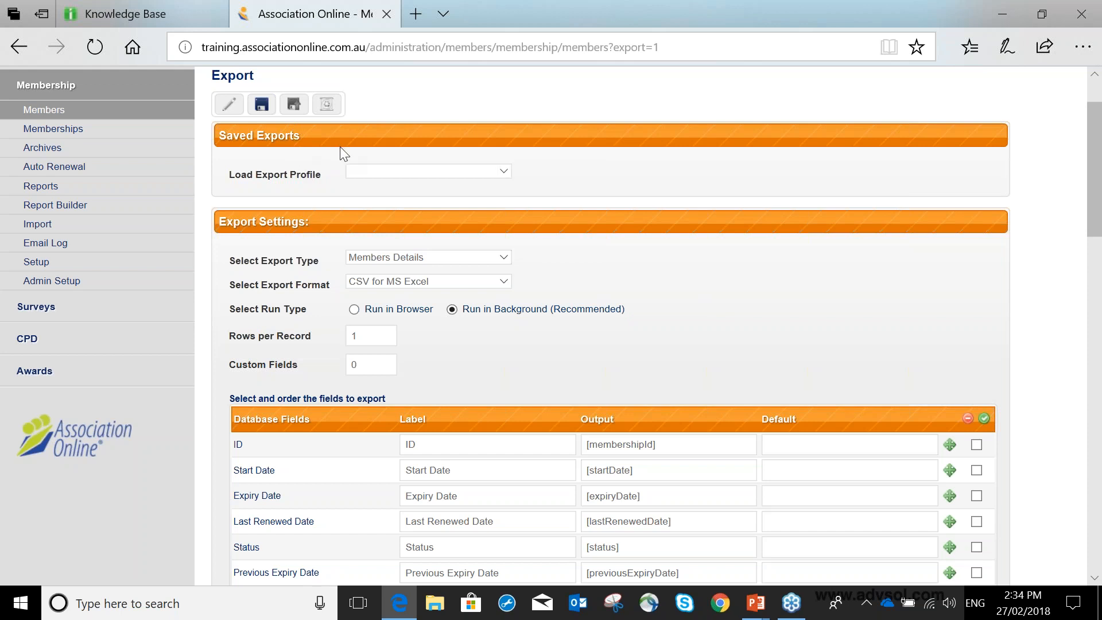
click(356, 172)
scroll(583, 200, down, 2)
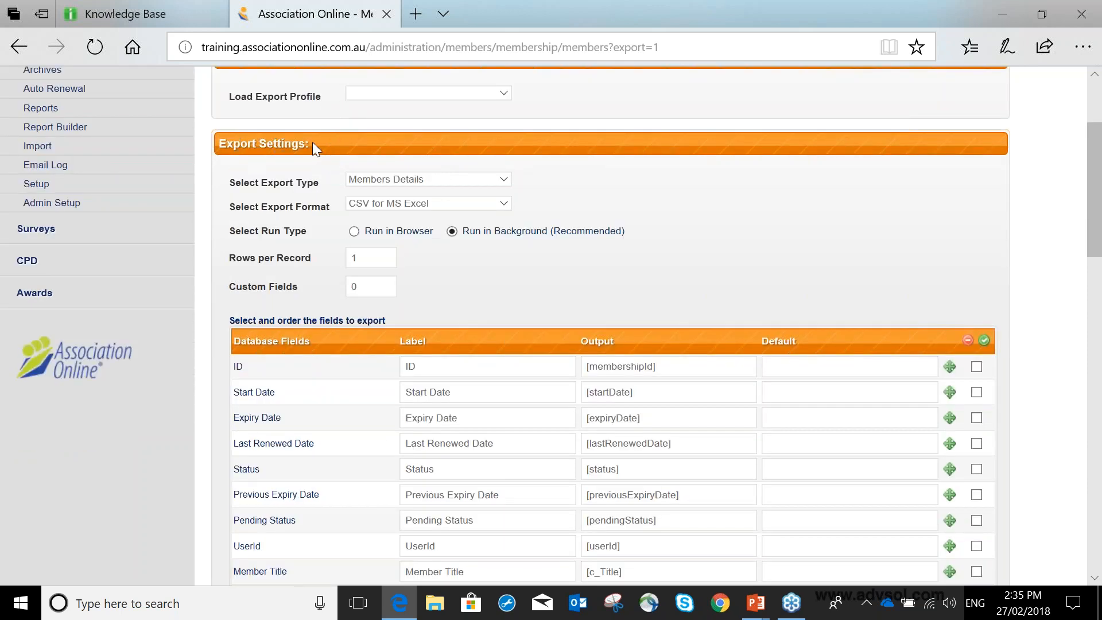
Set the export type to Membership Member and Company and look over the fields it offers.
click(416, 178)
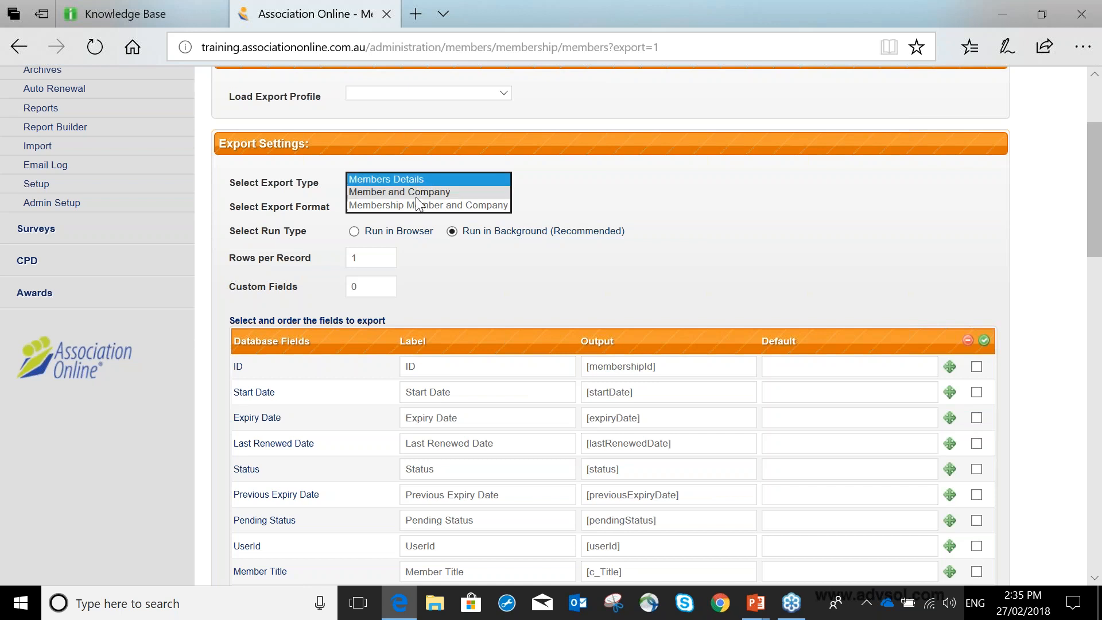
click(459, 205)
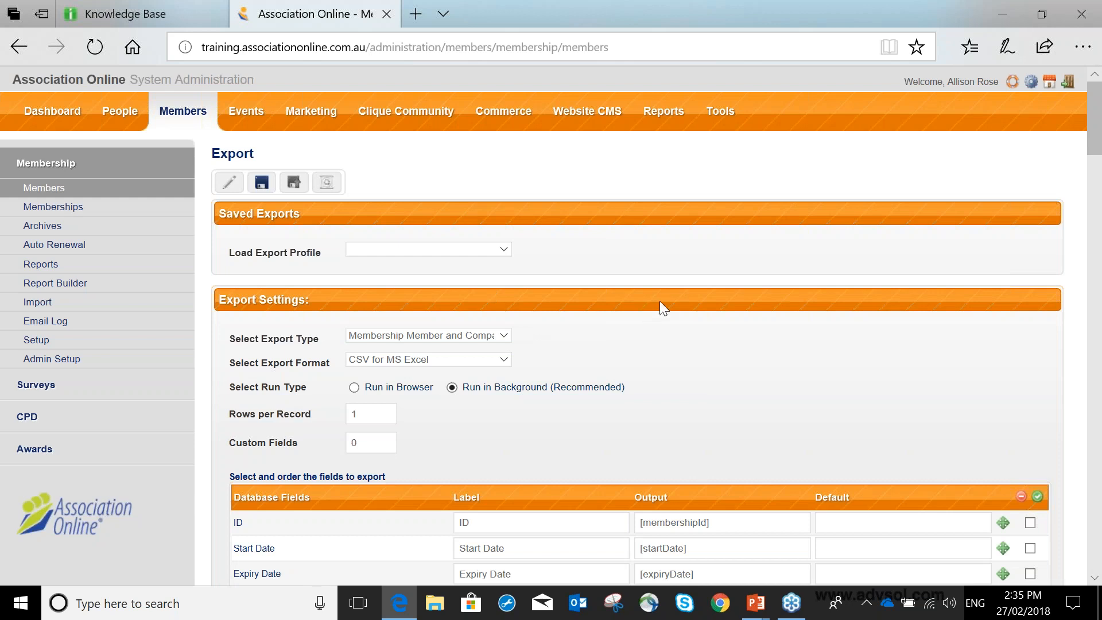
scroll(660, 304, down, 1)
scroll(664, 309, down, 6)
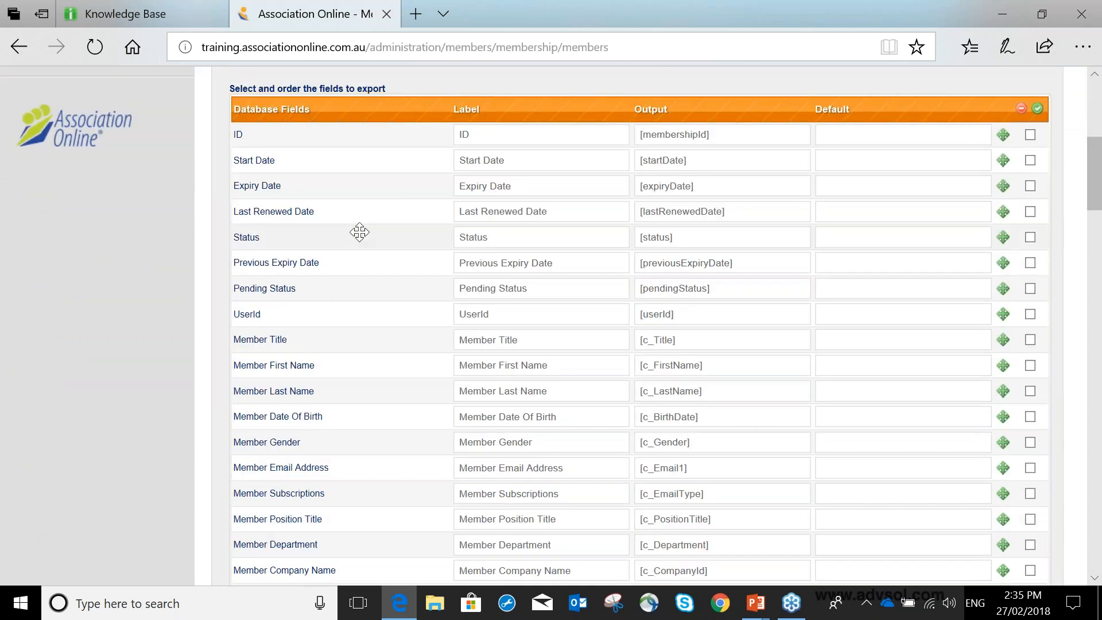
scroll(360, 232, up, 1)
scroll(360, 232, up, 2)
scroll(401, 337, down, 1)
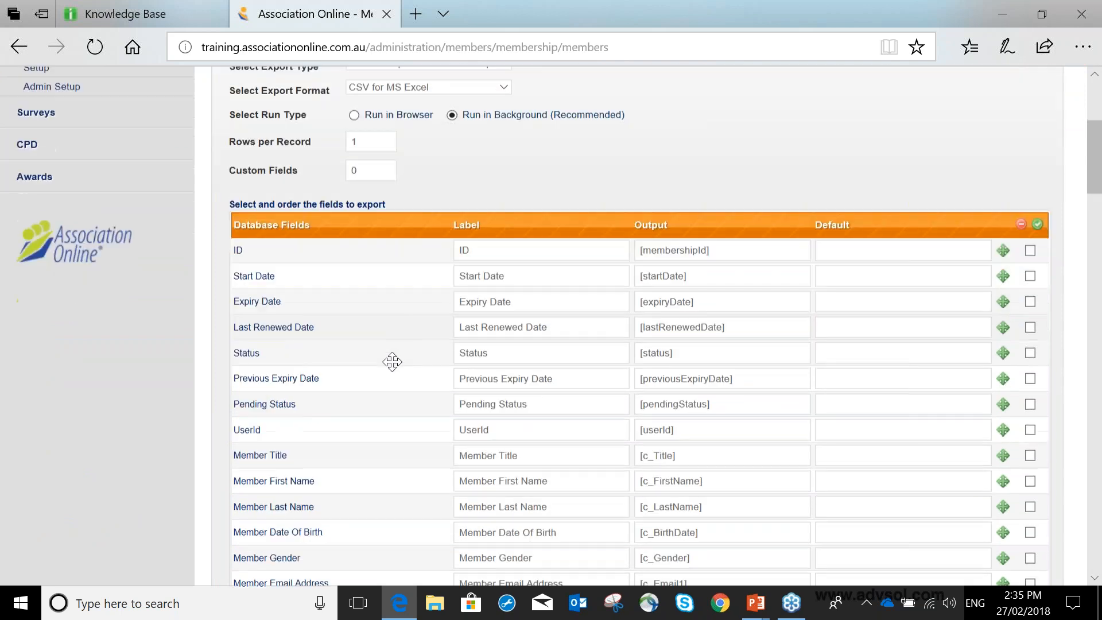
scroll(396, 373, up, 1)
scroll(402, 386, up, 2)
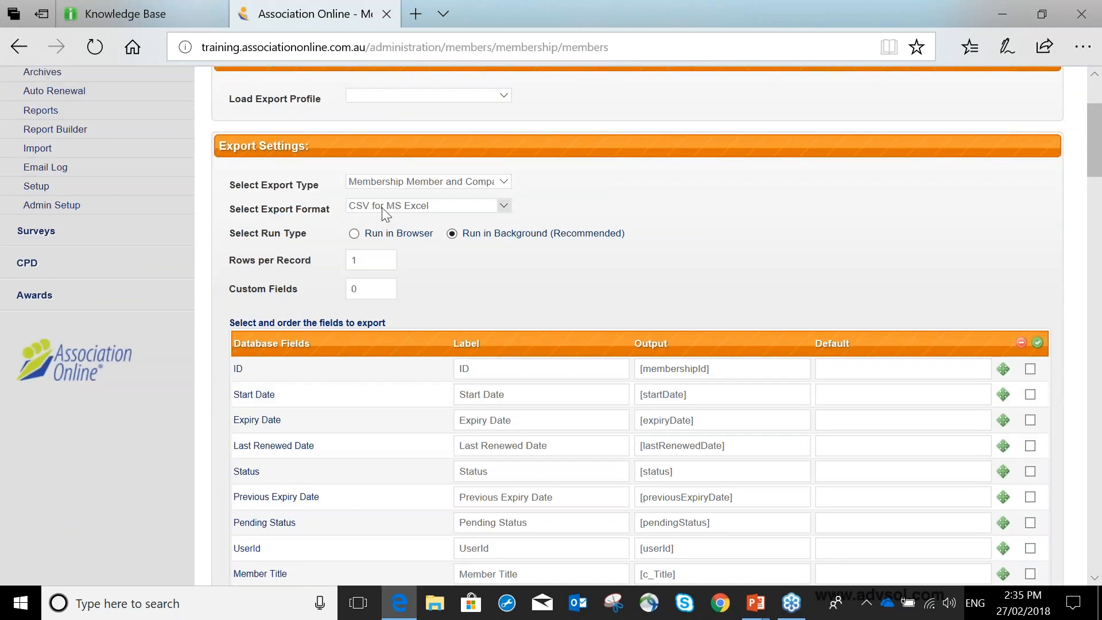
Choose CSV for MS Excel as the export format and set the run type to Run in Browser.
click(401, 207)
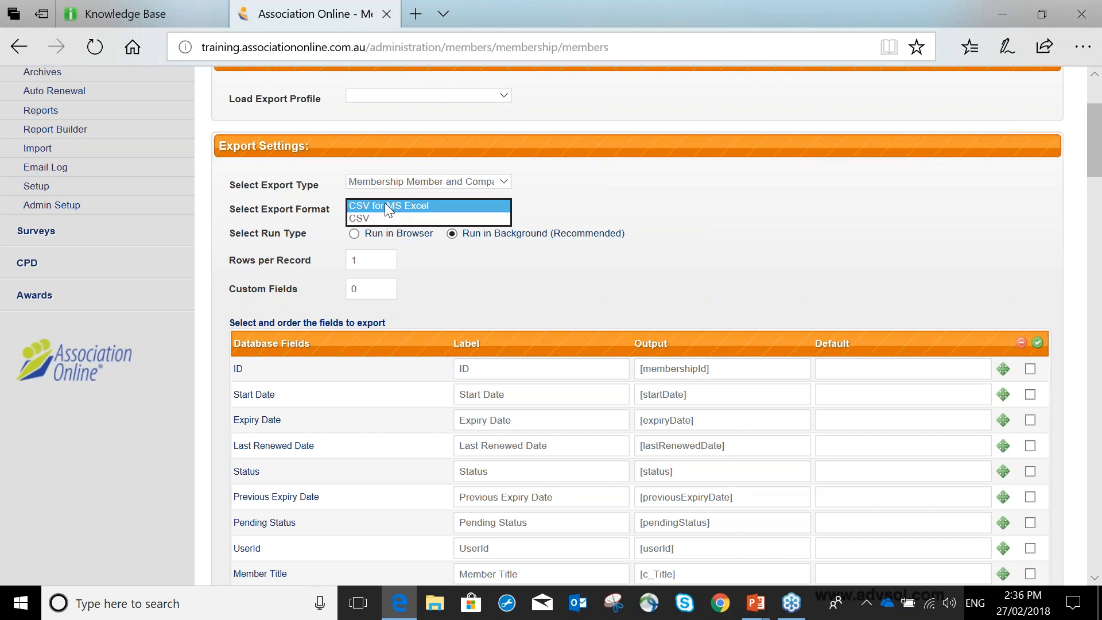
click(445, 207)
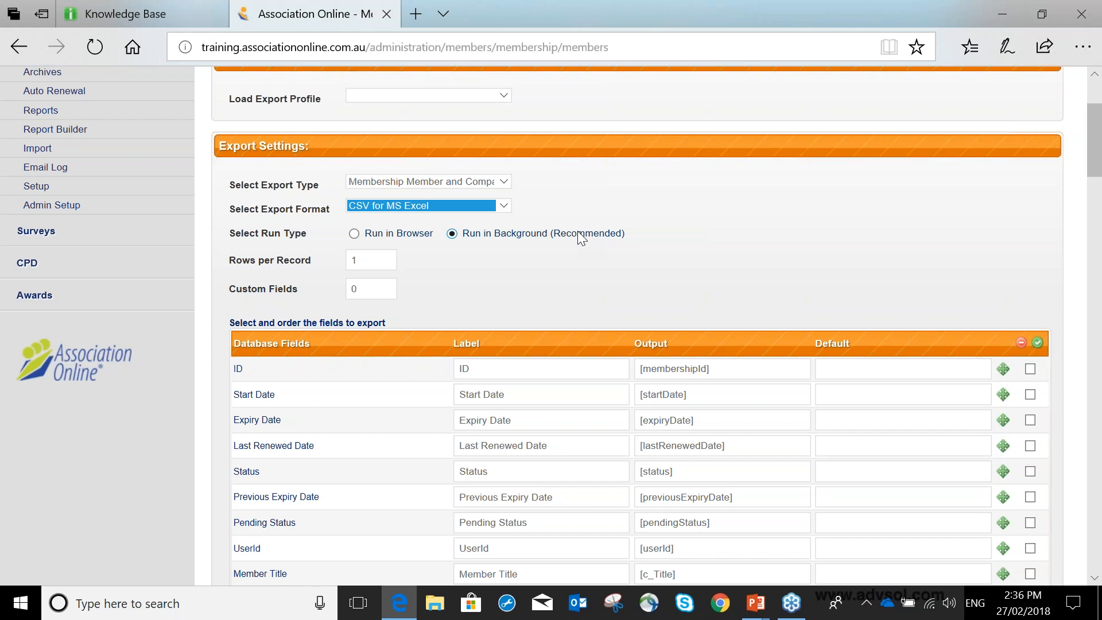
click(353, 240)
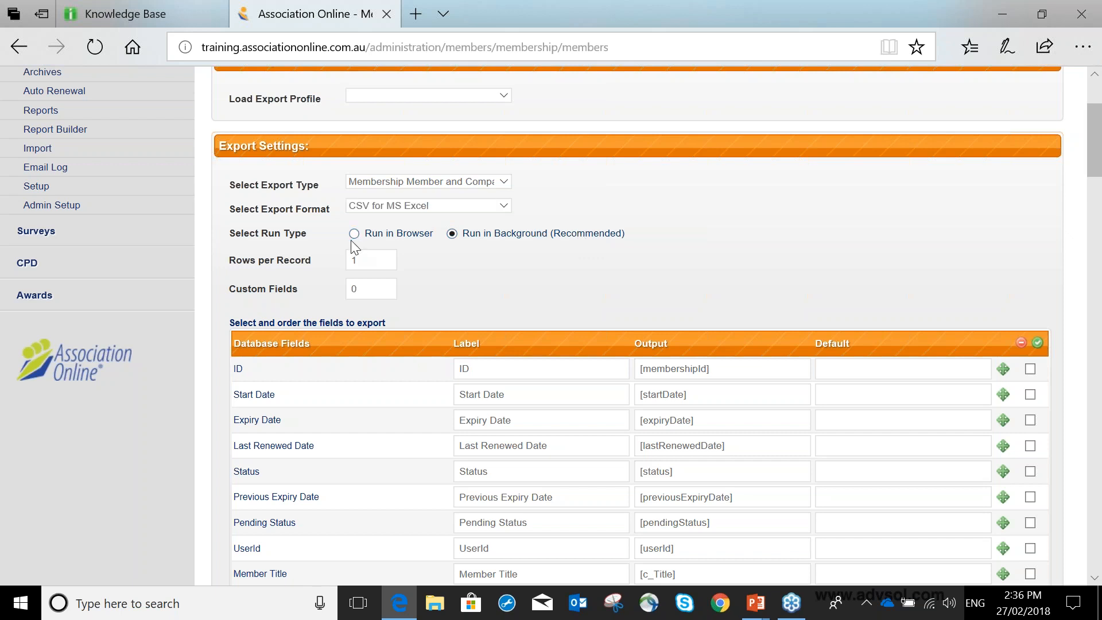
click(356, 235)
click(451, 235)
click(354, 233)
Include the ID field in the export, leaving Start Date and Expiry Date out.
scroll(1022, 302, down, 1)
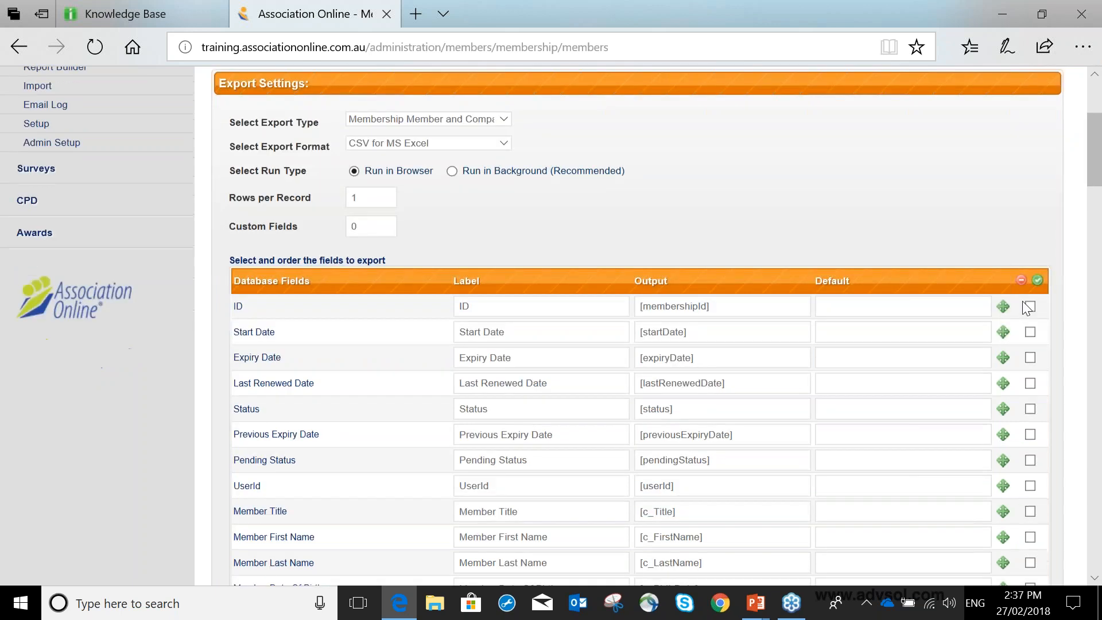
scroll(1027, 308, down, 2)
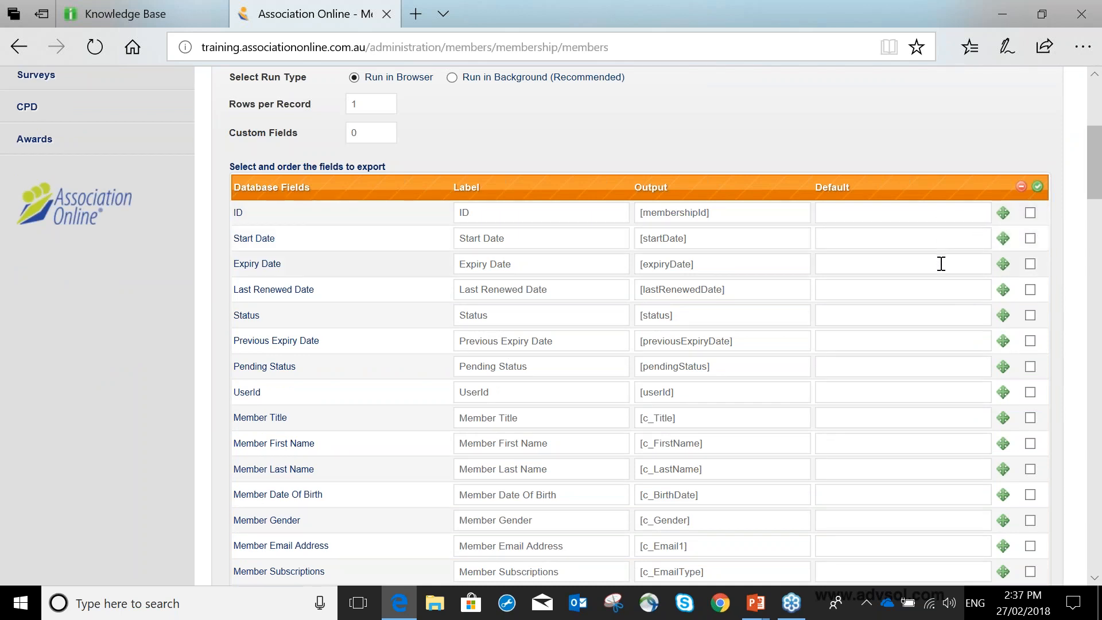
click(1030, 213)
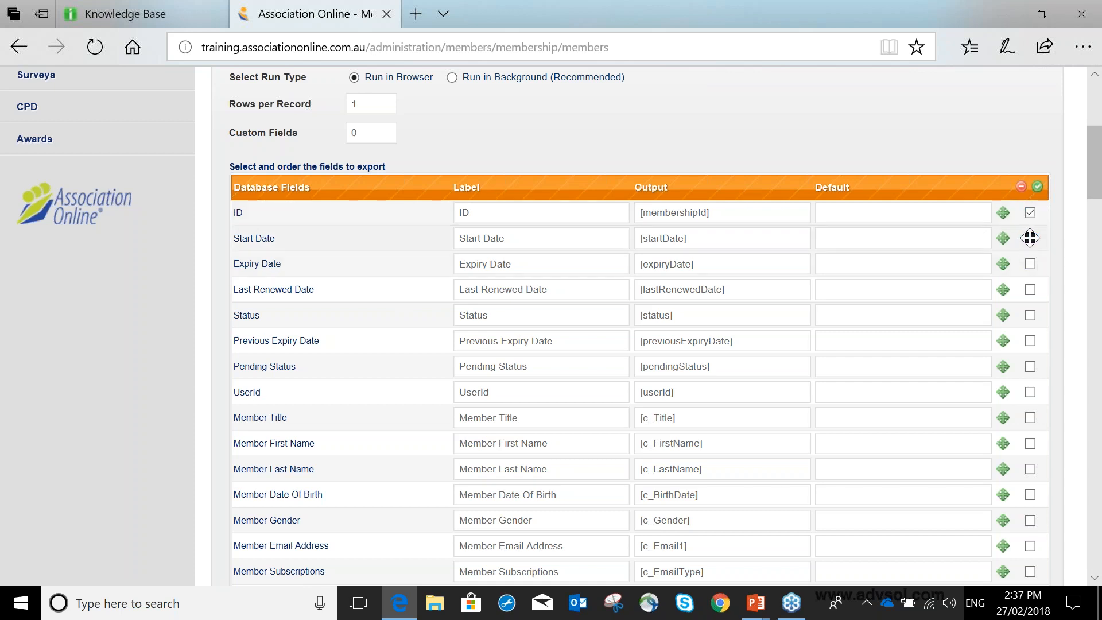
click(1029, 238)
click(1030, 239)
click(1031, 264)
click(1031, 264)
Include the membership Type and Pricing Option fields in the export.
scroll(1043, 238, down, 3)
scroll(1044, 238, down, 2)
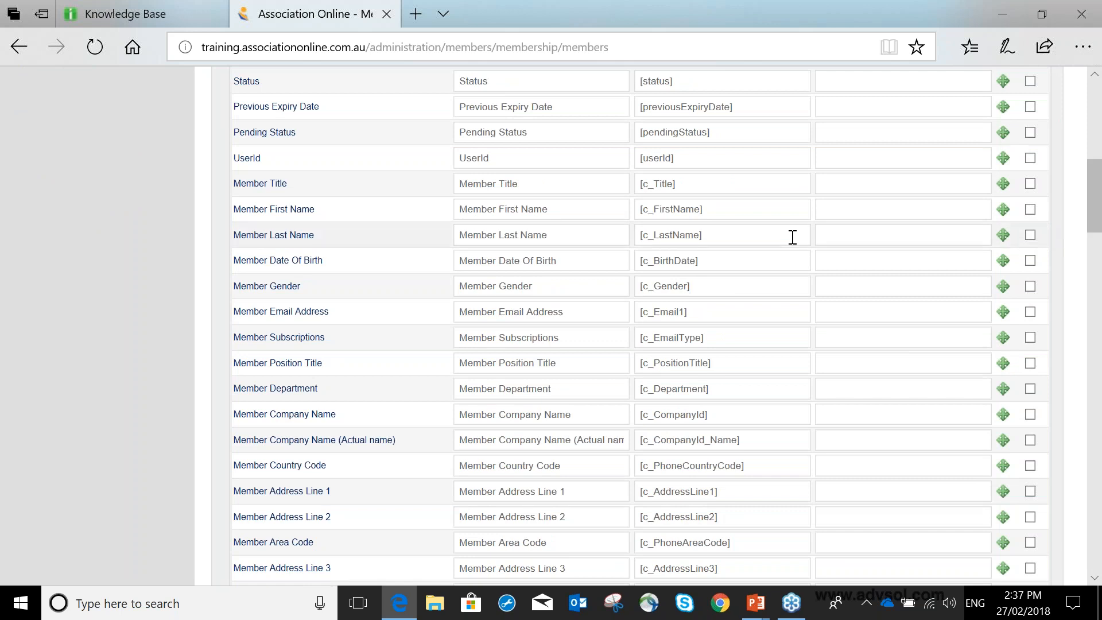
scroll(792, 237, down, 12)
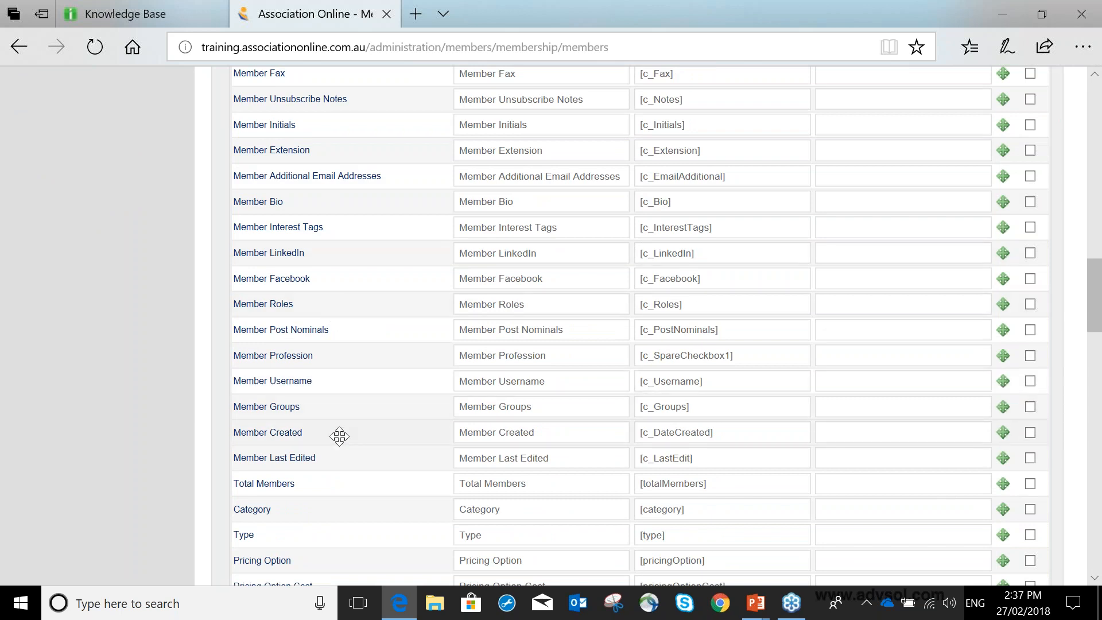
scroll(339, 436, down, 1)
scroll(339, 436, down, 3)
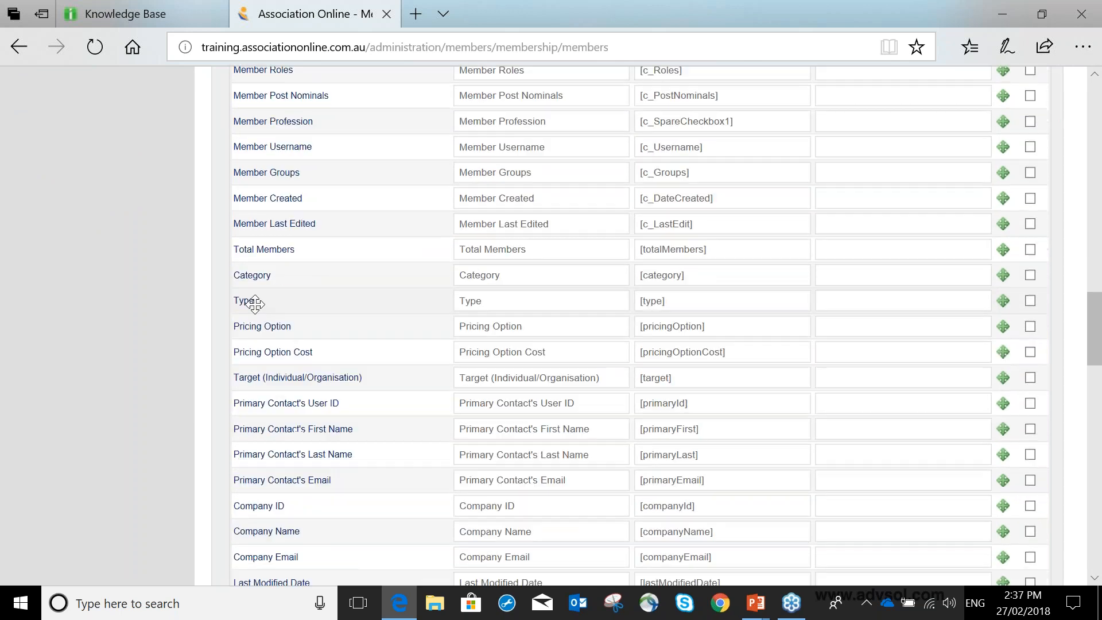
click(1029, 301)
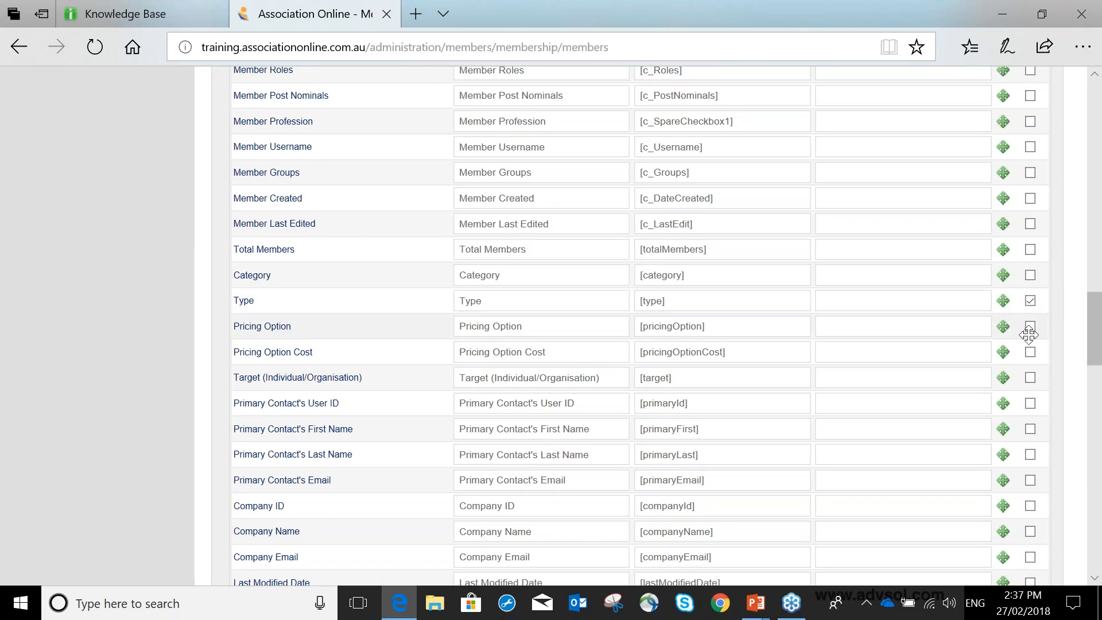
click(1030, 326)
Include the Primary Contact's First Name, Last Name and Email and the Company Name in the export.
scroll(1006, 346, down, 3)
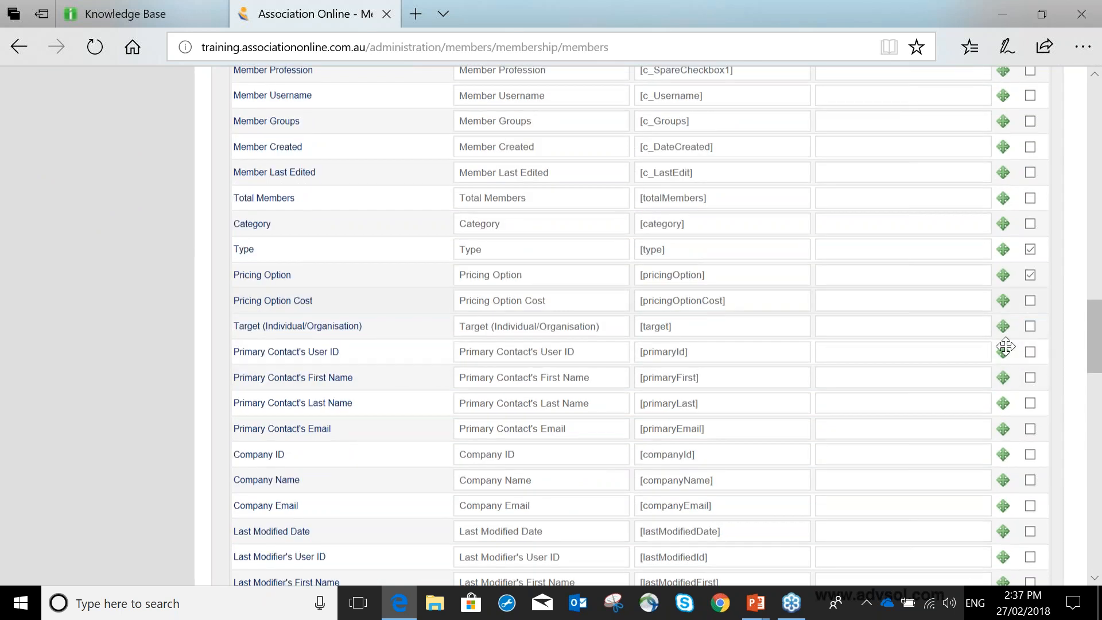
click(1031, 273)
click(1030, 298)
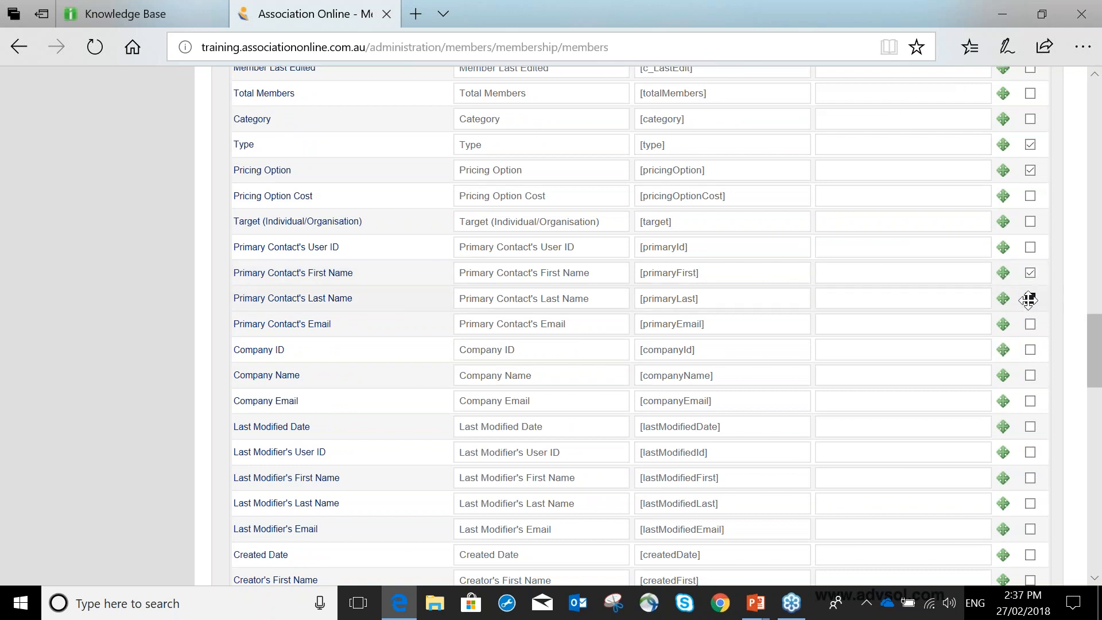
click(1030, 323)
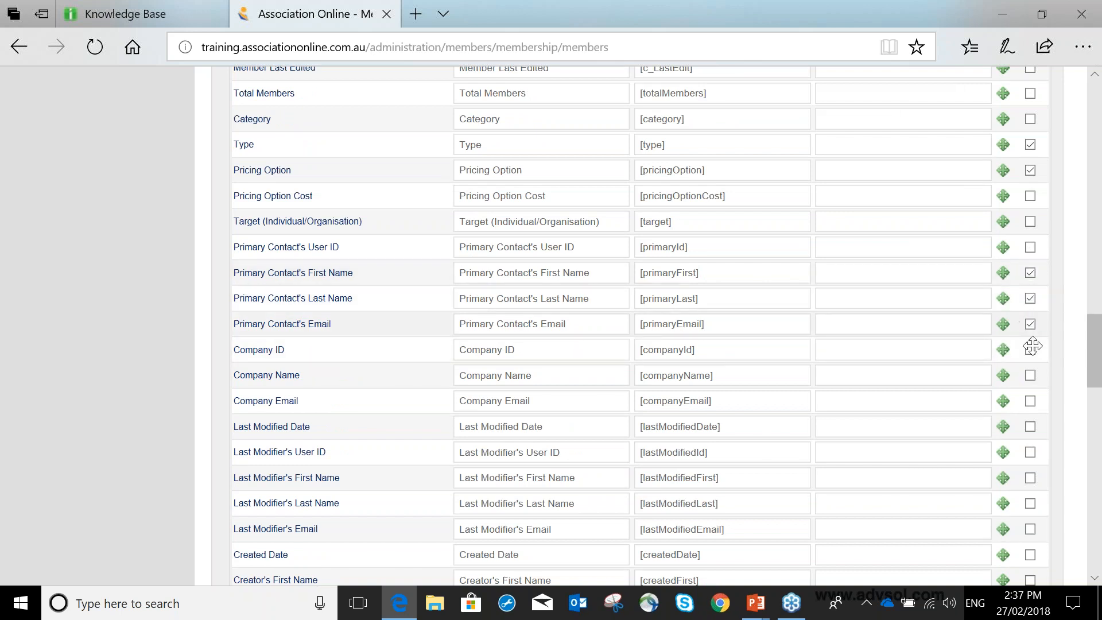
click(1031, 376)
Examine the remaining membership and company fields to the end of the list and return to the export profile options.
scroll(1005, 365, down, 1)
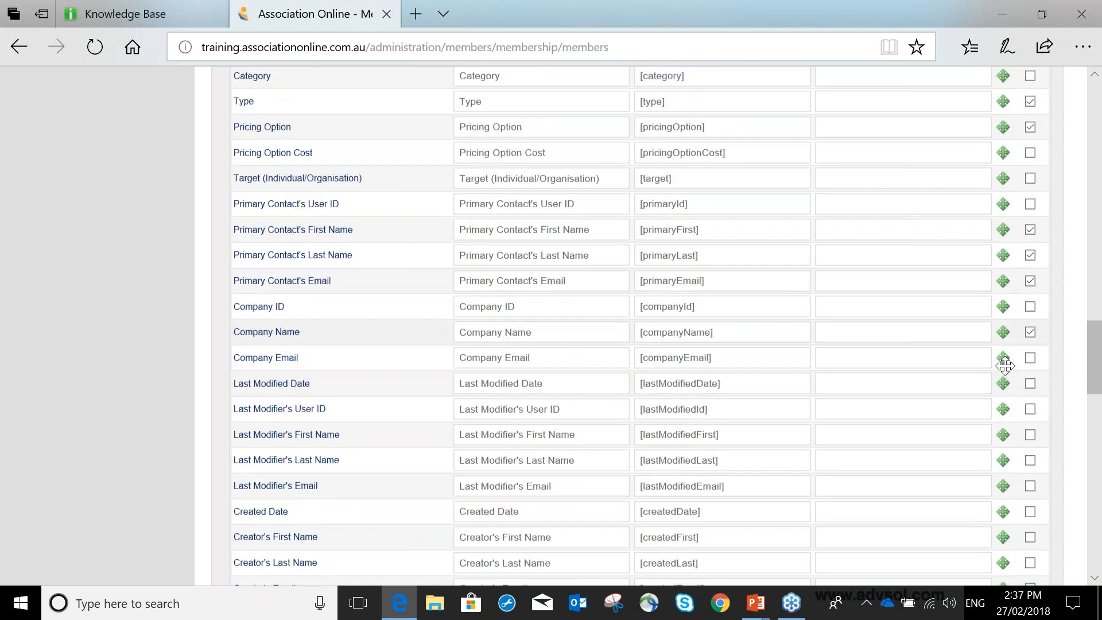
scroll(1005, 366, down, 7)
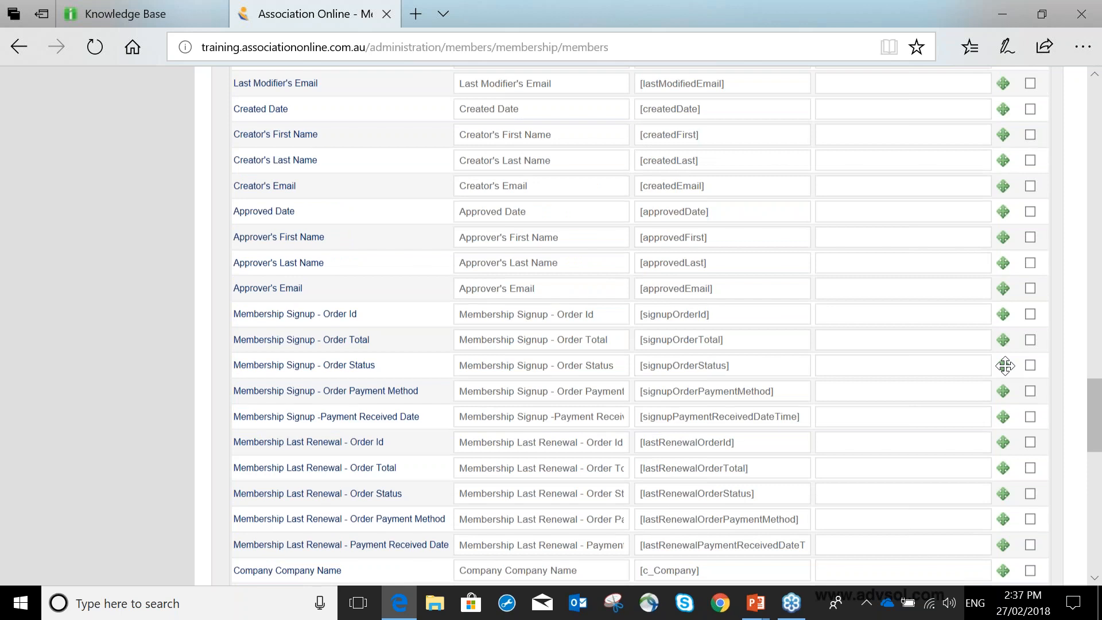
scroll(1005, 365, down, 2)
scroll(1005, 366, down, 3)
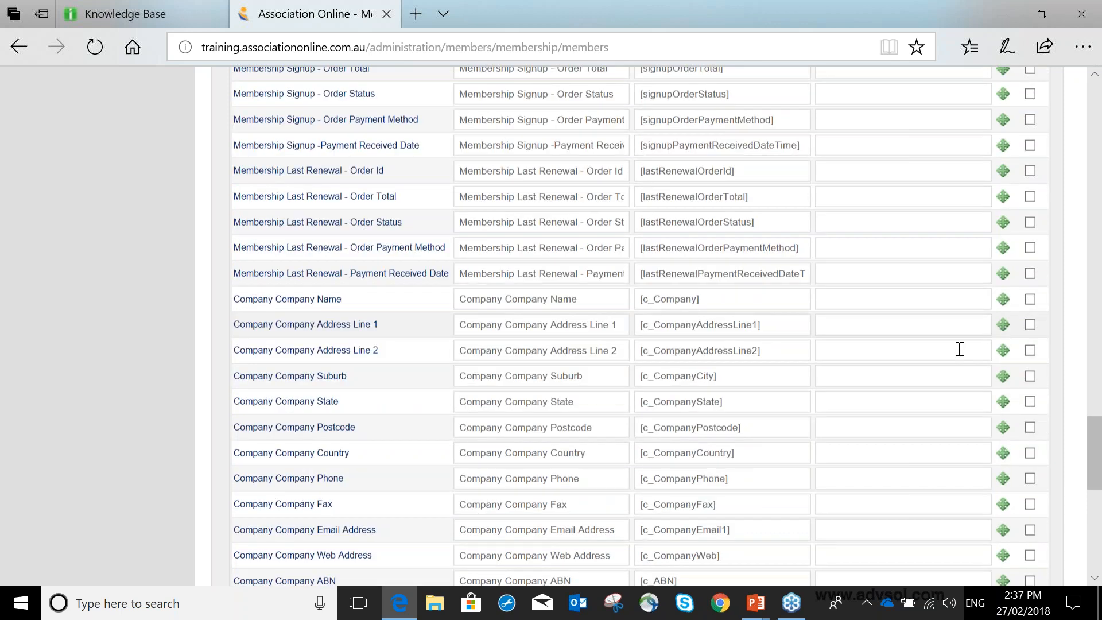
scroll(959, 349, down, 8)
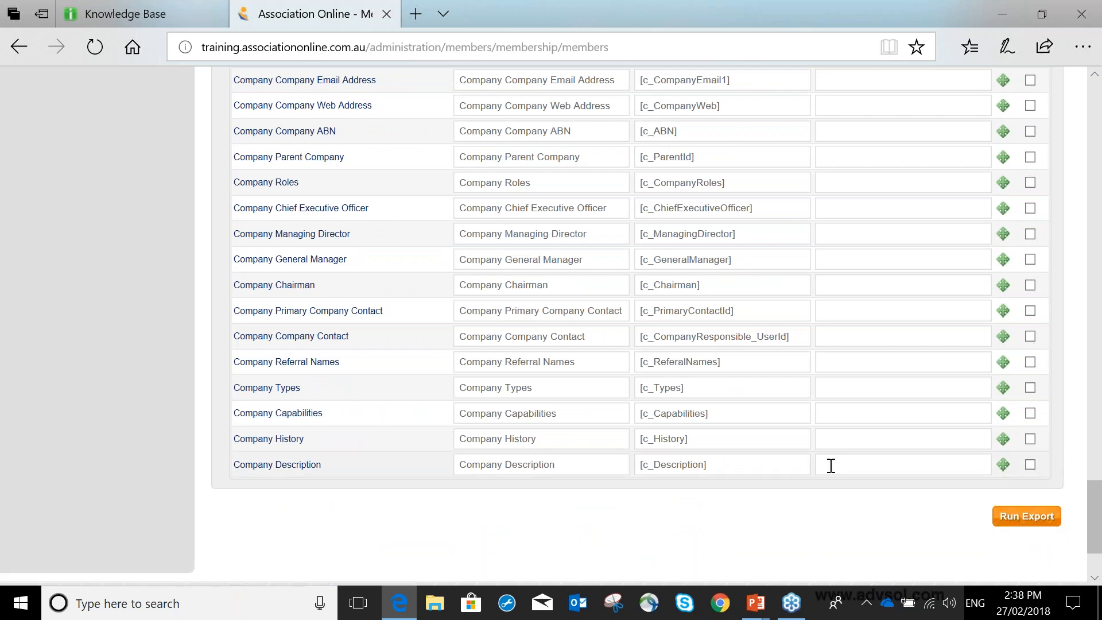
scroll(831, 465, up, 2)
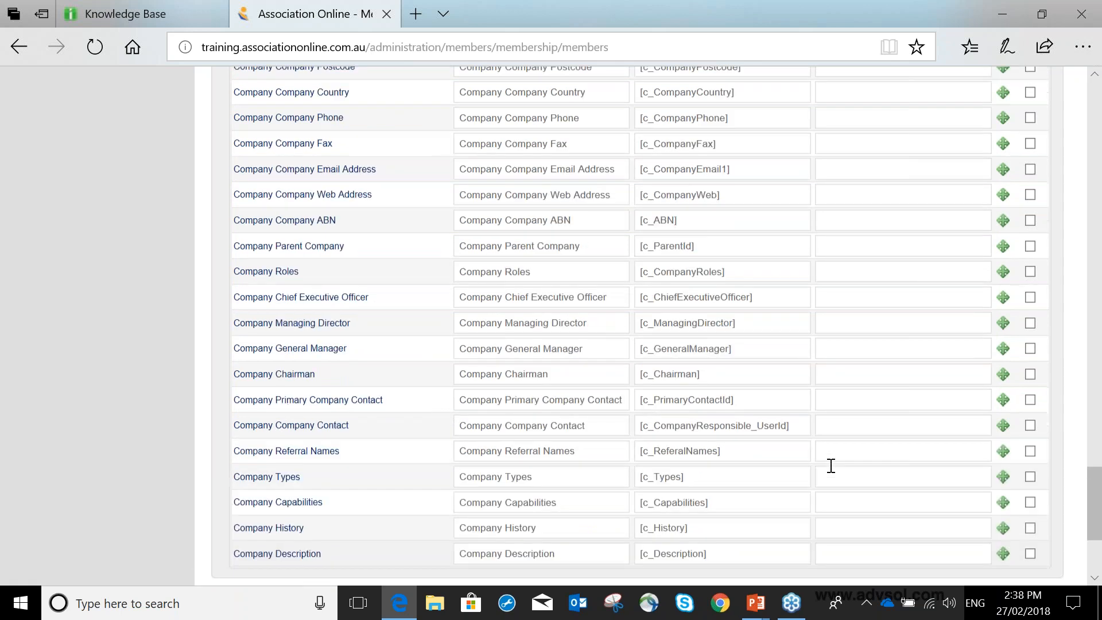
scroll(831, 466, up, 8)
scroll(831, 465, up, 10)
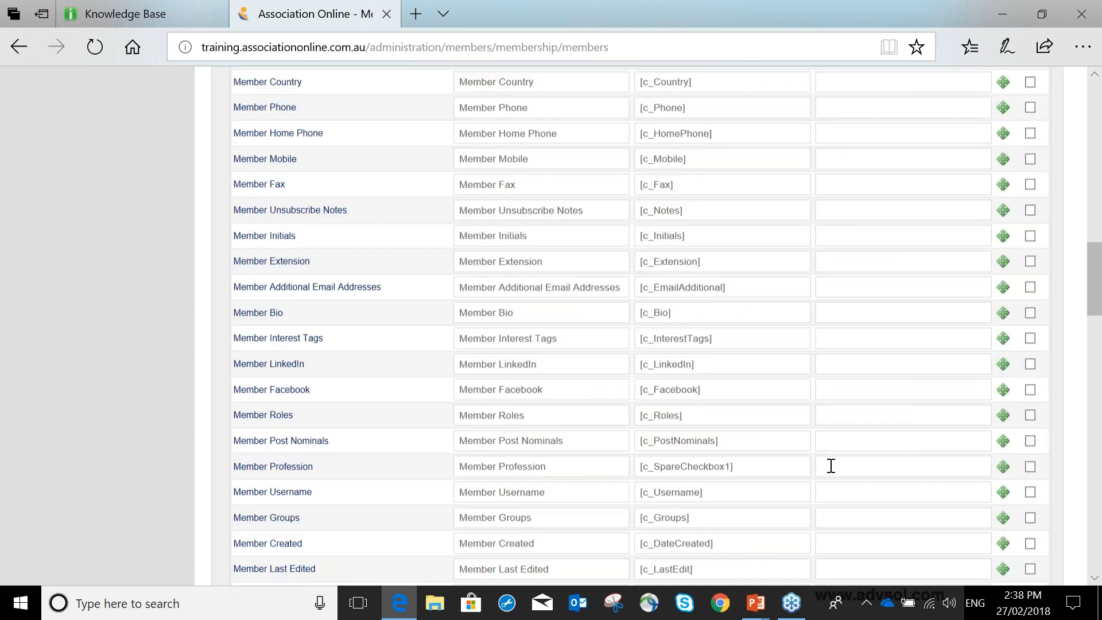
scroll(831, 465, up, 15)
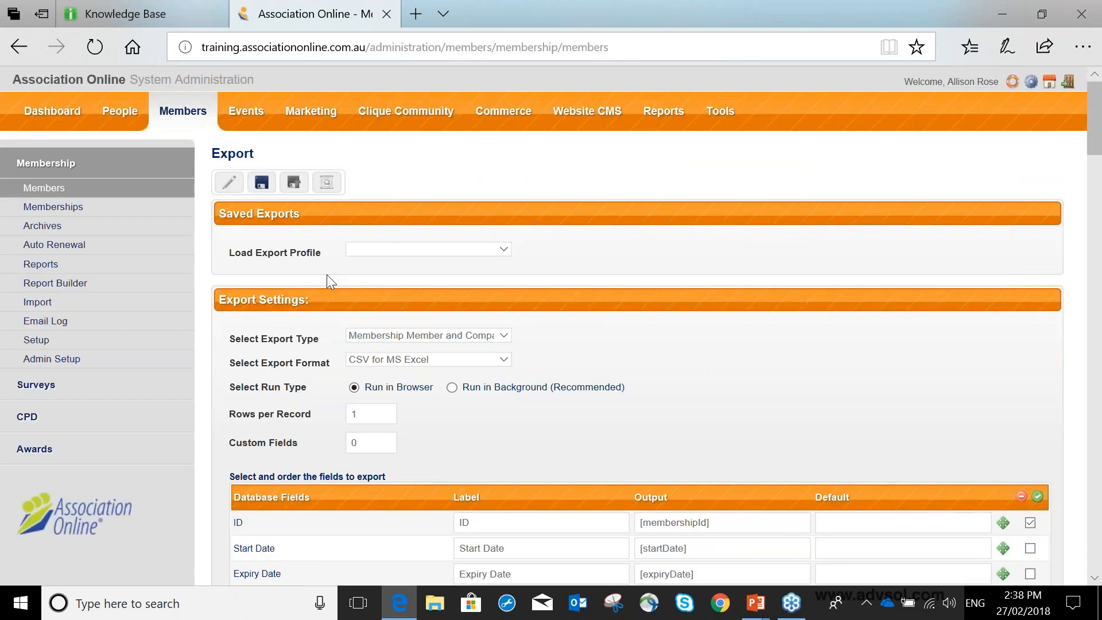
Save the export settings as a profile titled "Current Active Primary Contacts" and load that saved profile.
click(261, 184)
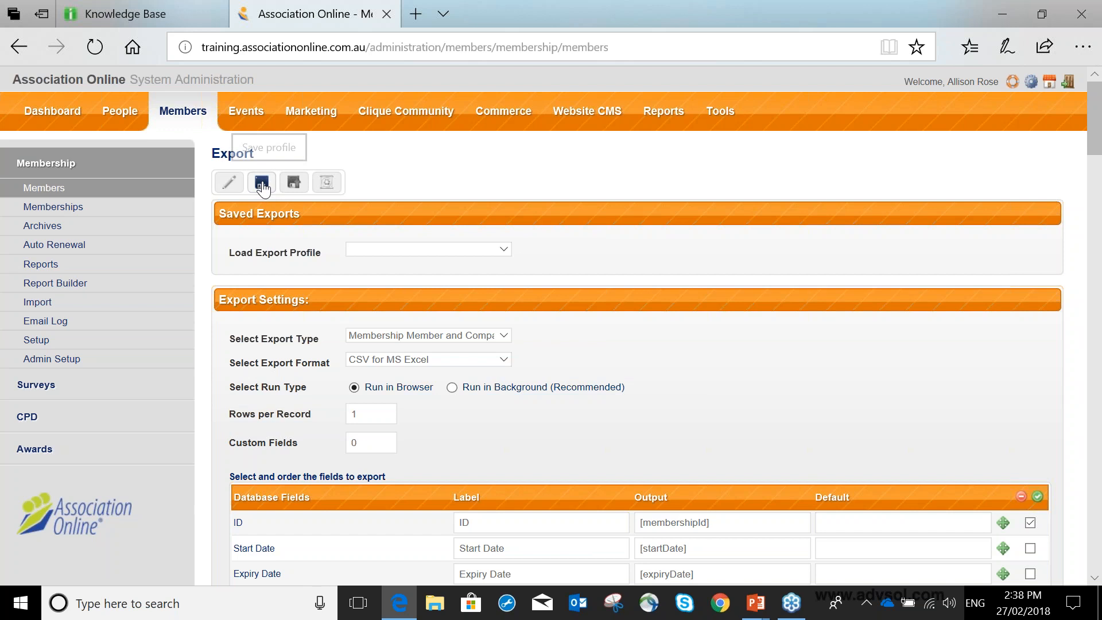
click(262, 185)
text(Cu)
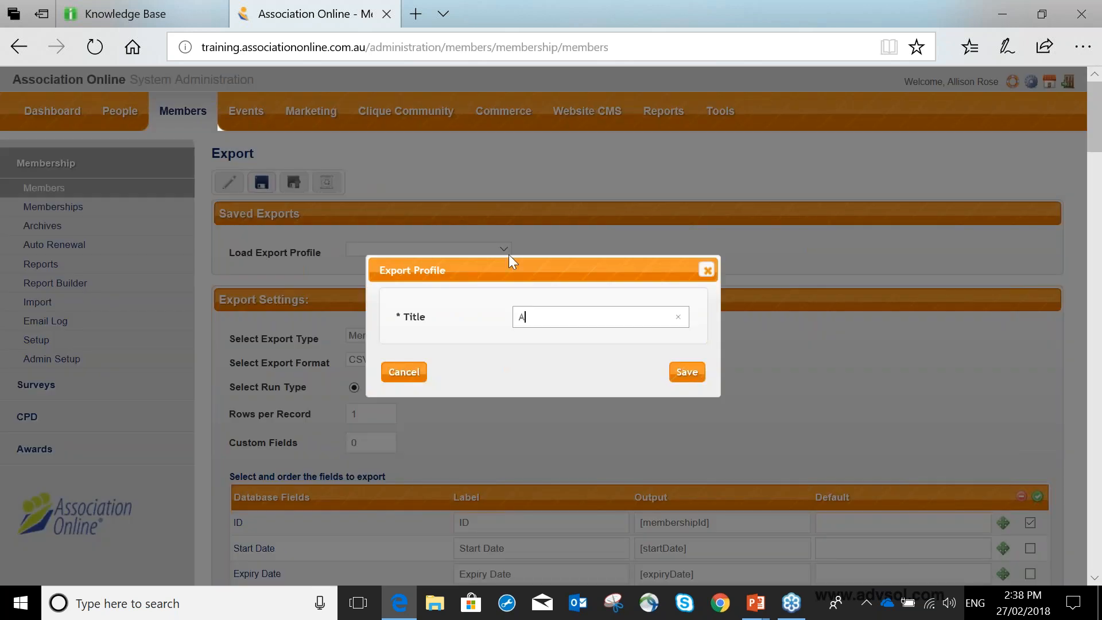
text(rrent Active Primary Contacts)
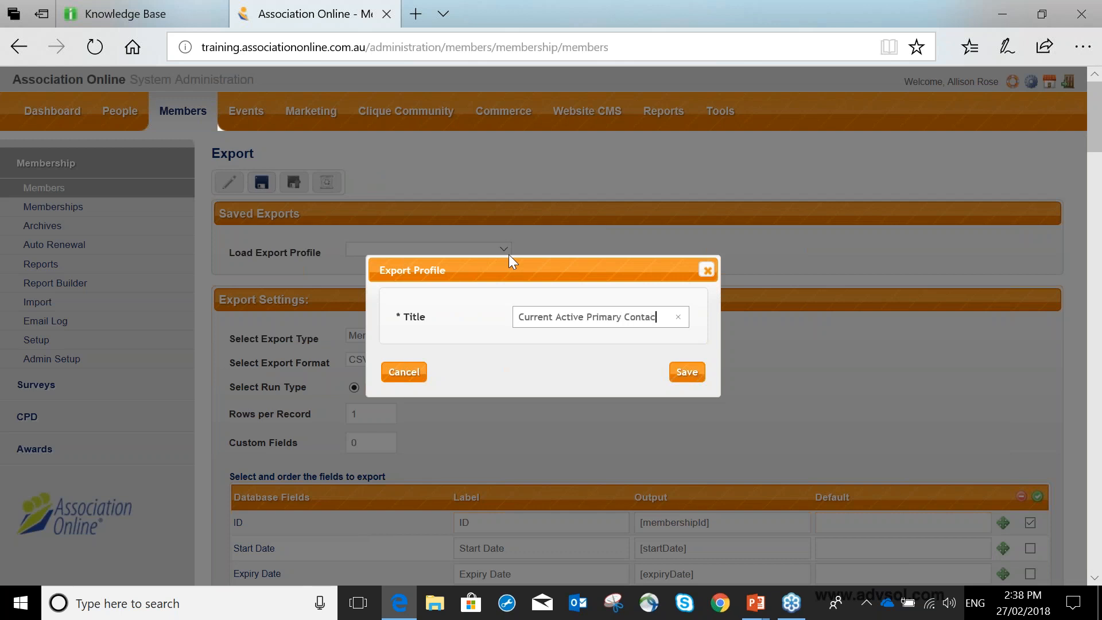
click(685, 372)
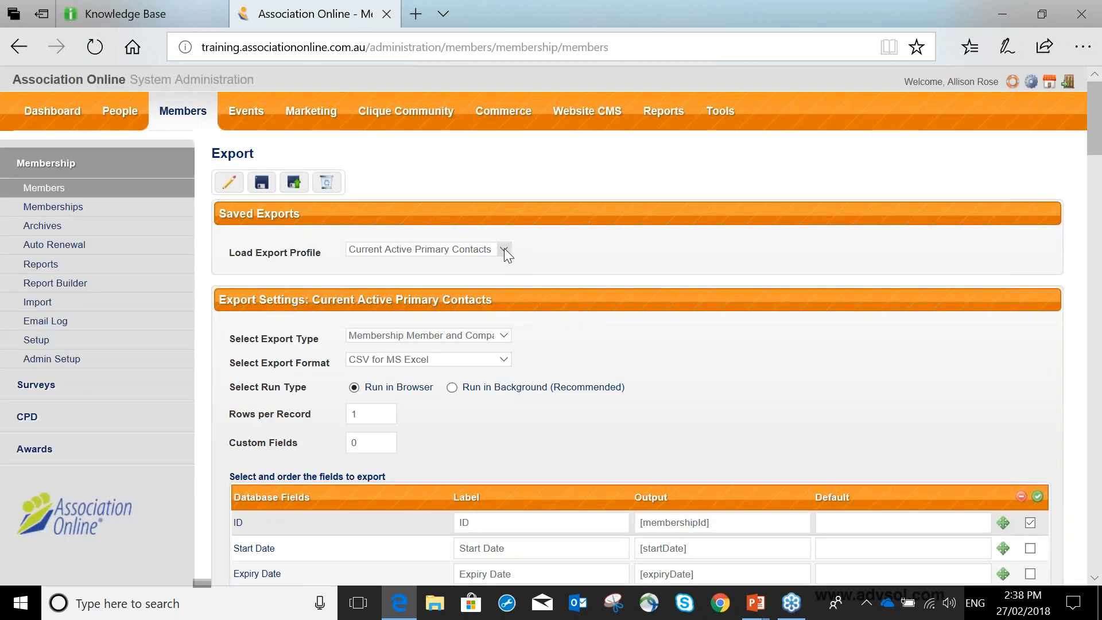
click(504, 248)
click(447, 247)
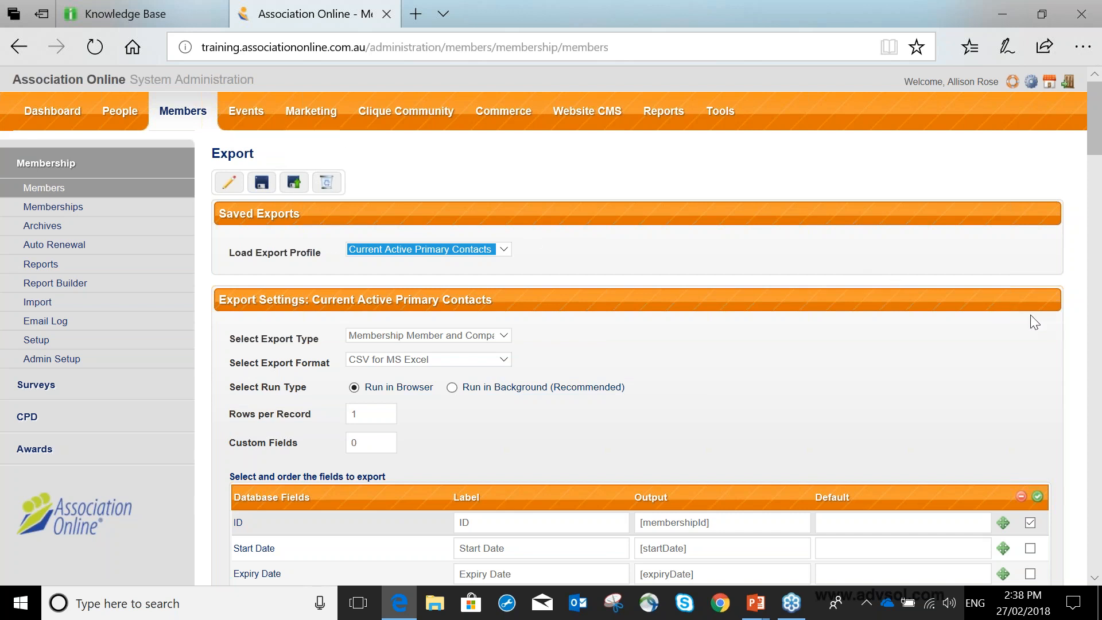
Try to reorder the ID field within the list of export fields.
scroll(1030, 315, down, 4)
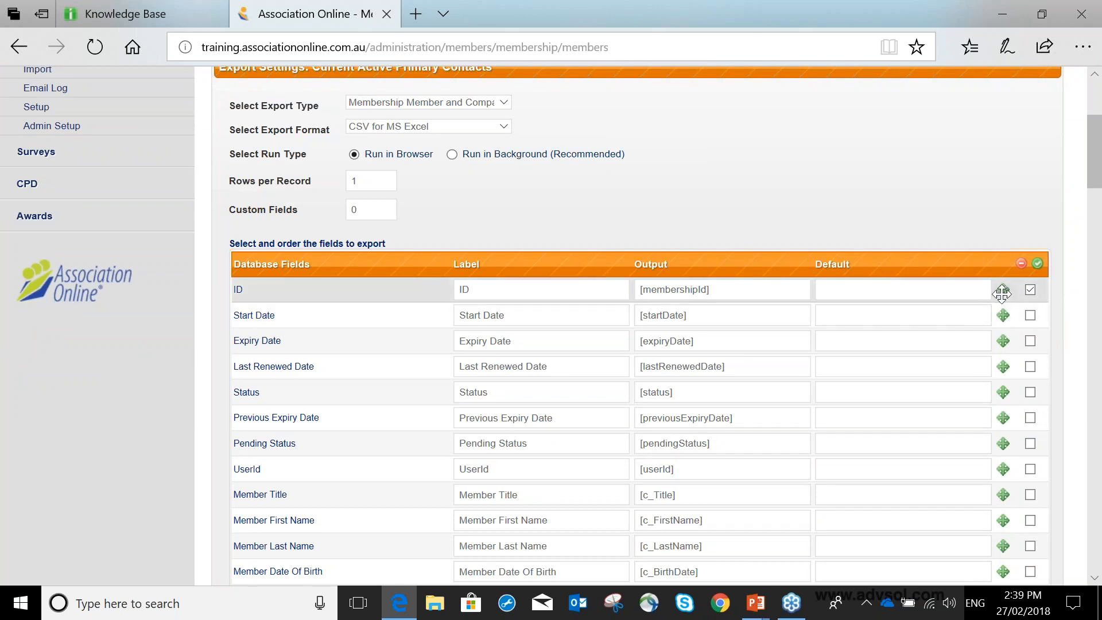
mouse_move(1003, 289)
mouse_down()
mouse_move(1006, 439)
mouse_move(1002, 287)
mouse_up()
scroll(1019, 408, down, 4)
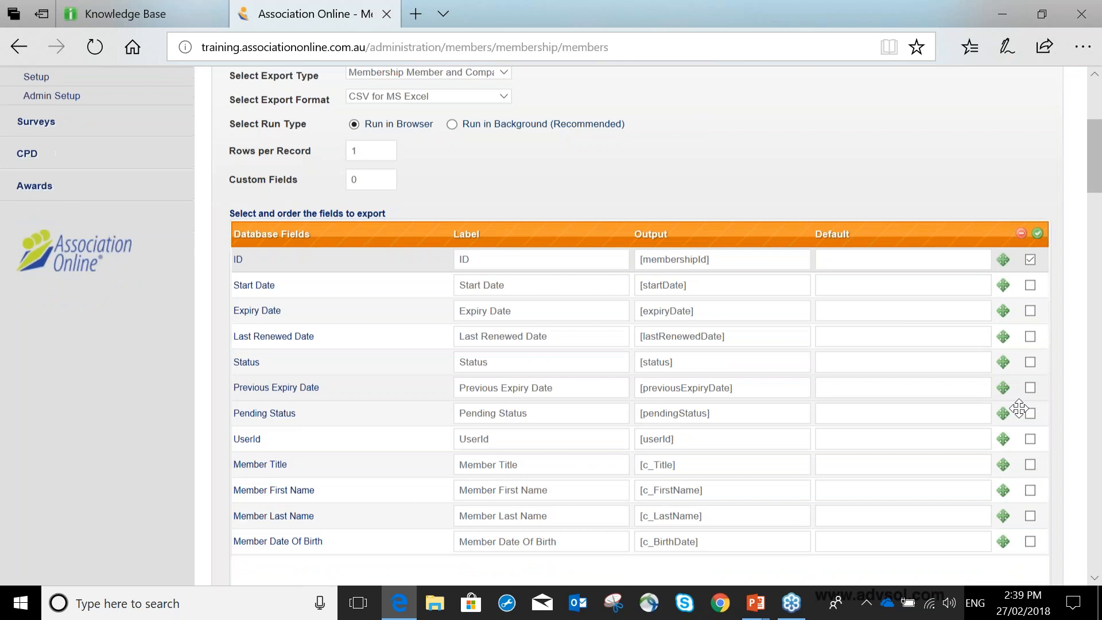
scroll(1018, 435, up, 3)
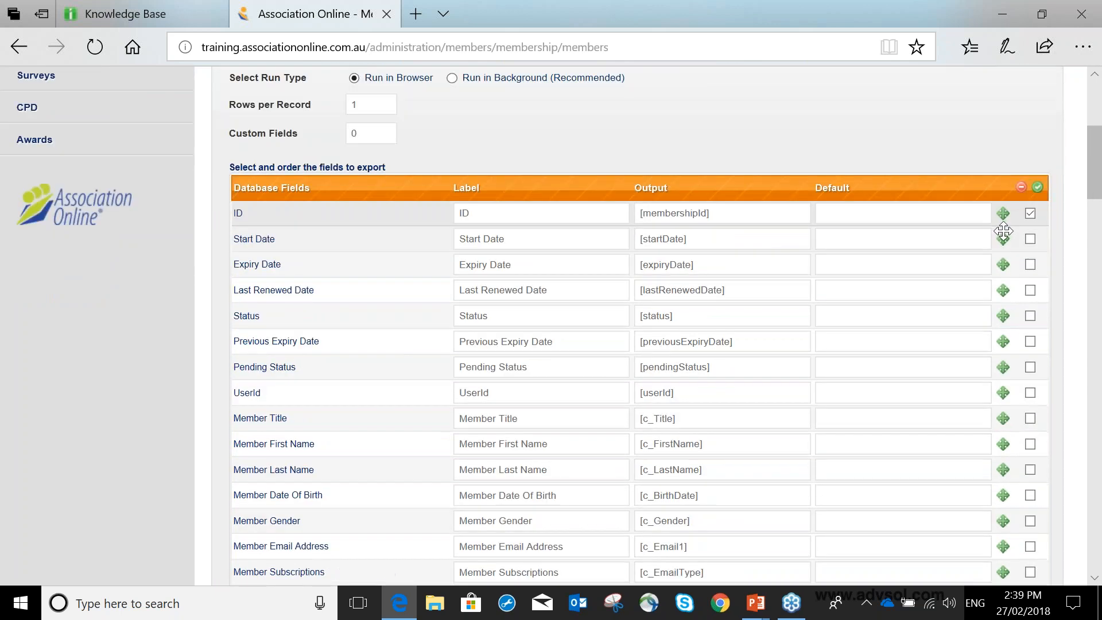
Run the export with the loaded profile and open the exported CSV file in Excel.
scroll(1003, 231, down, 1)
scroll(1003, 232, down, 14)
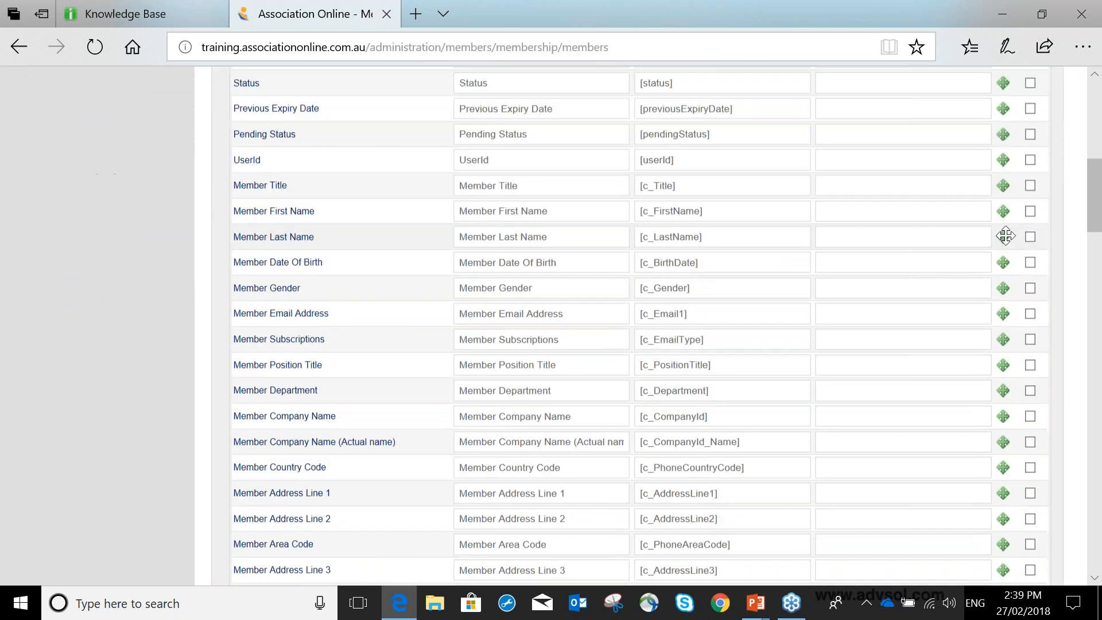
scroll(1007, 240, down, 15)
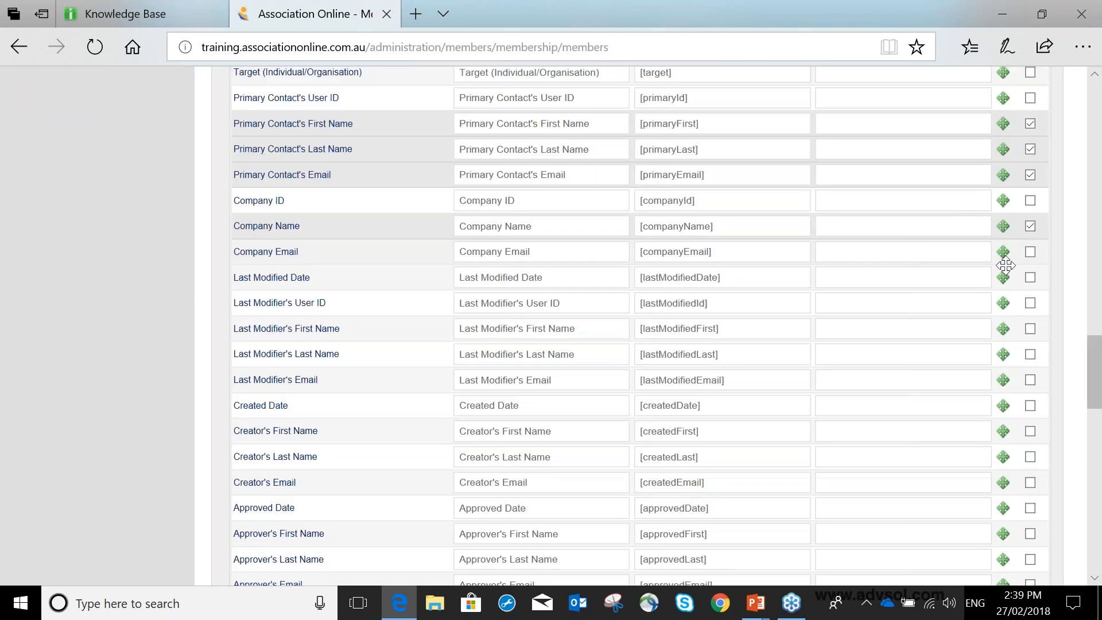
scroll(1035, 263, down, 5)
click(1042, 532)
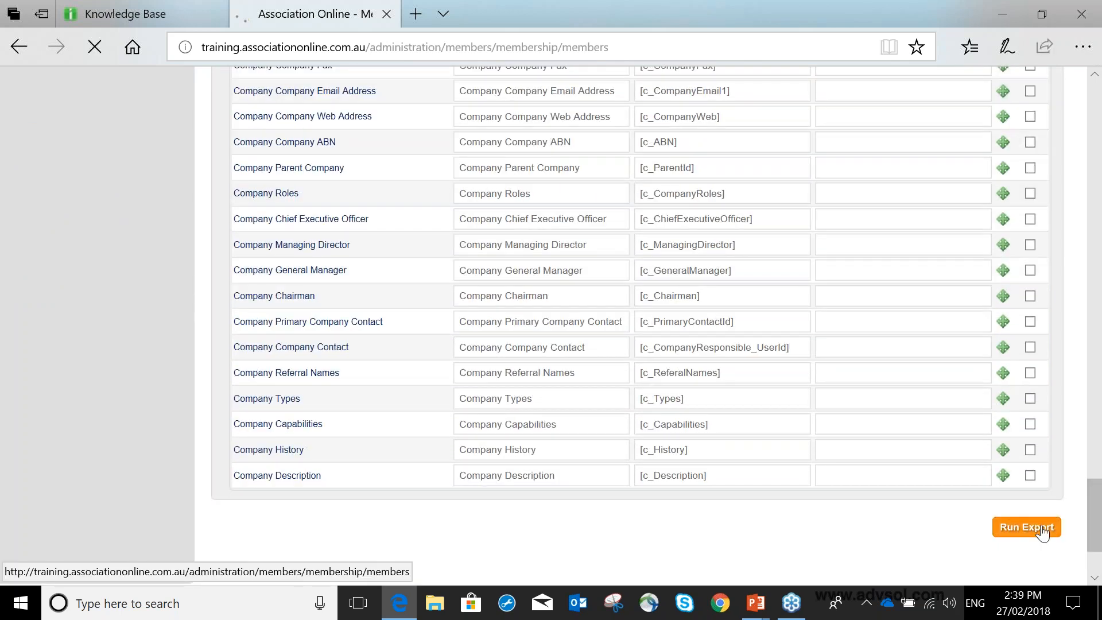
click(639, 561)
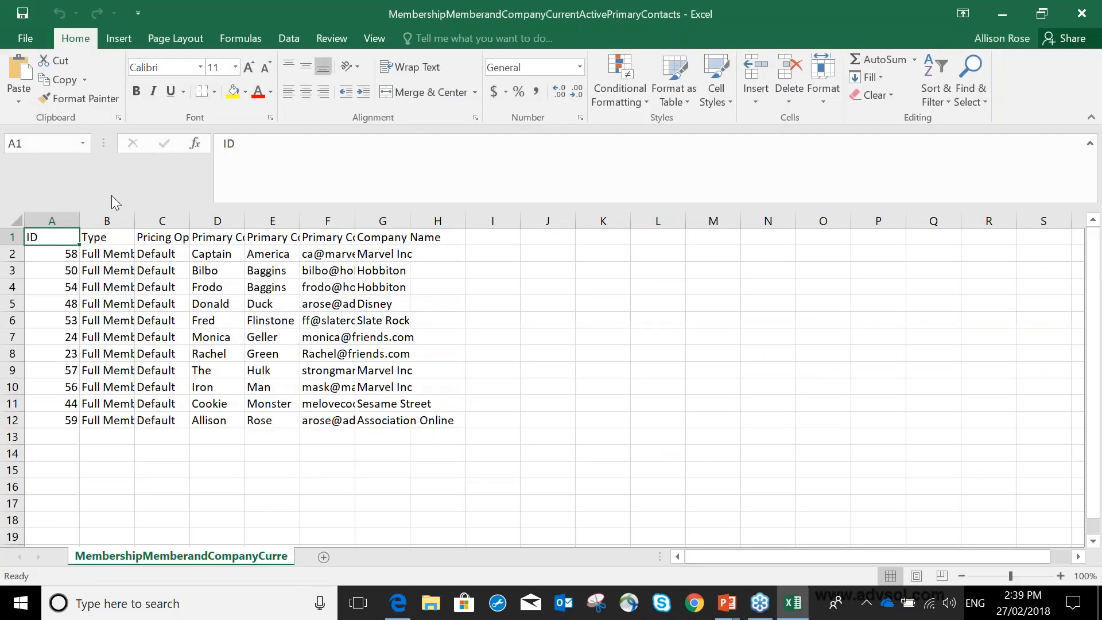
Widen the exported sheet's Type through Company Name columns and review the Type and Pricing Option values.
drag(136, 221, 274, 221)
drag(329, 221, 790, 221)
drag(155, 253, 158, 403)
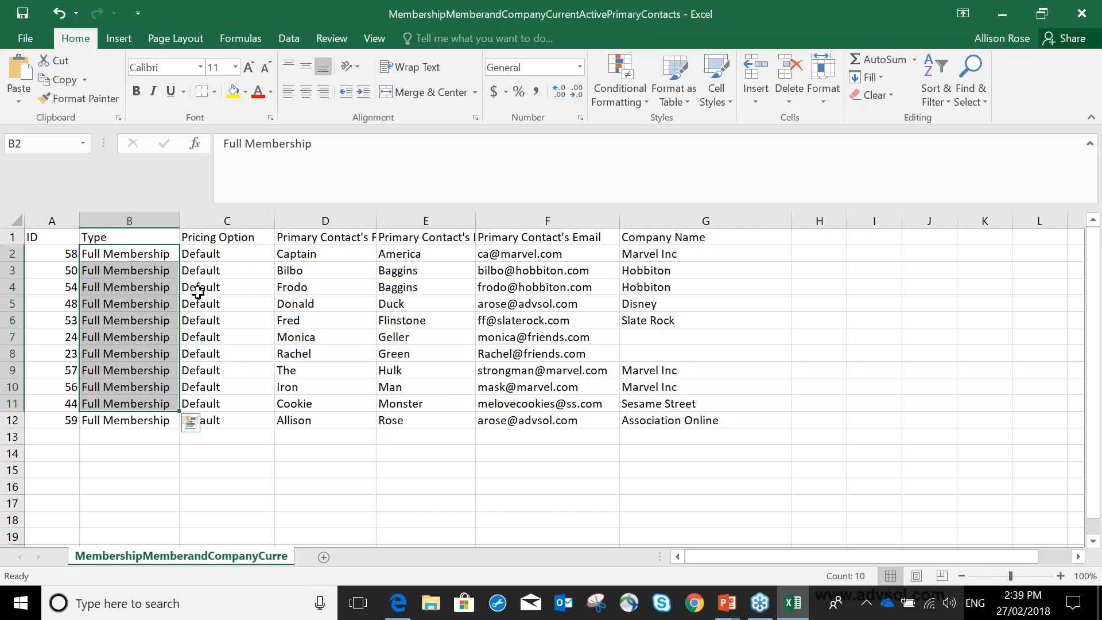
click(230, 260)
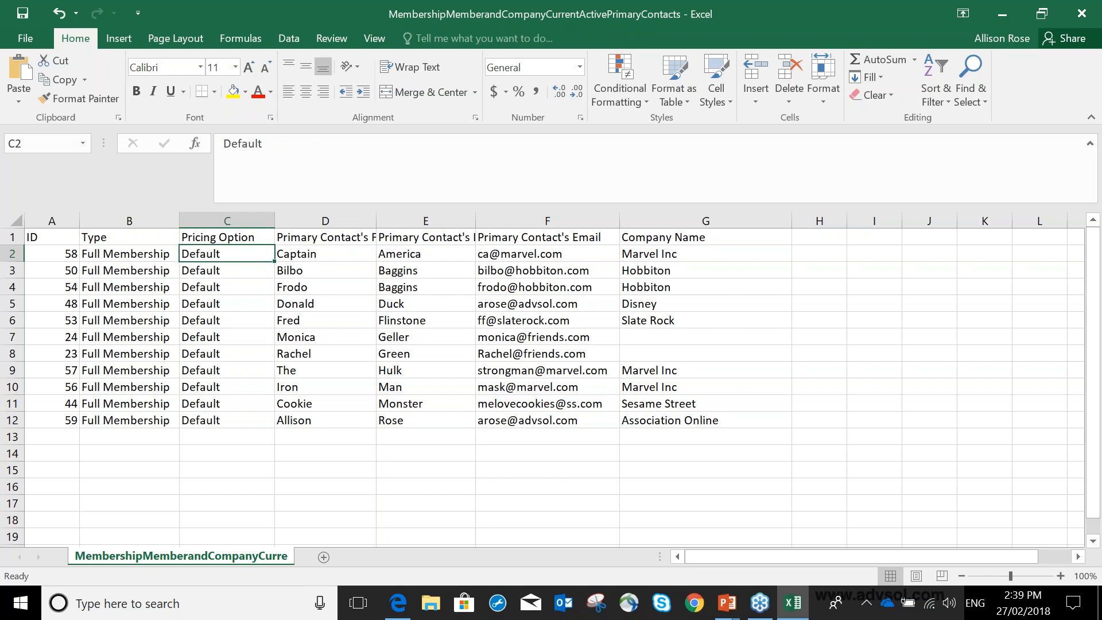
Switch back to Association Online in the browser and open the Memberships list.
key(alt+Tab)
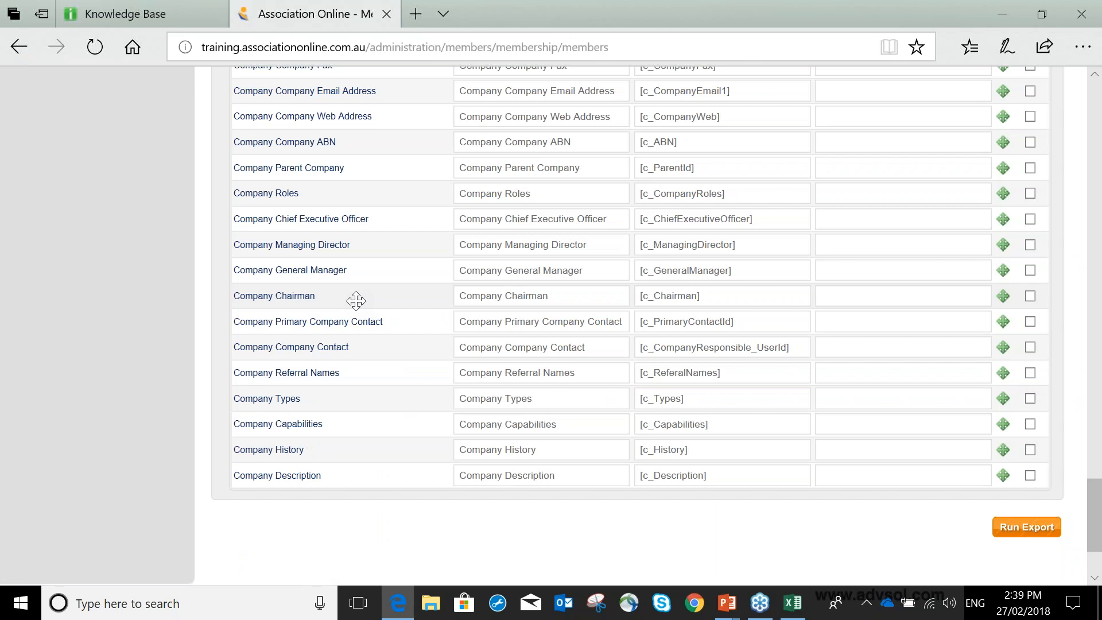
scroll(356, 301, up, 2)
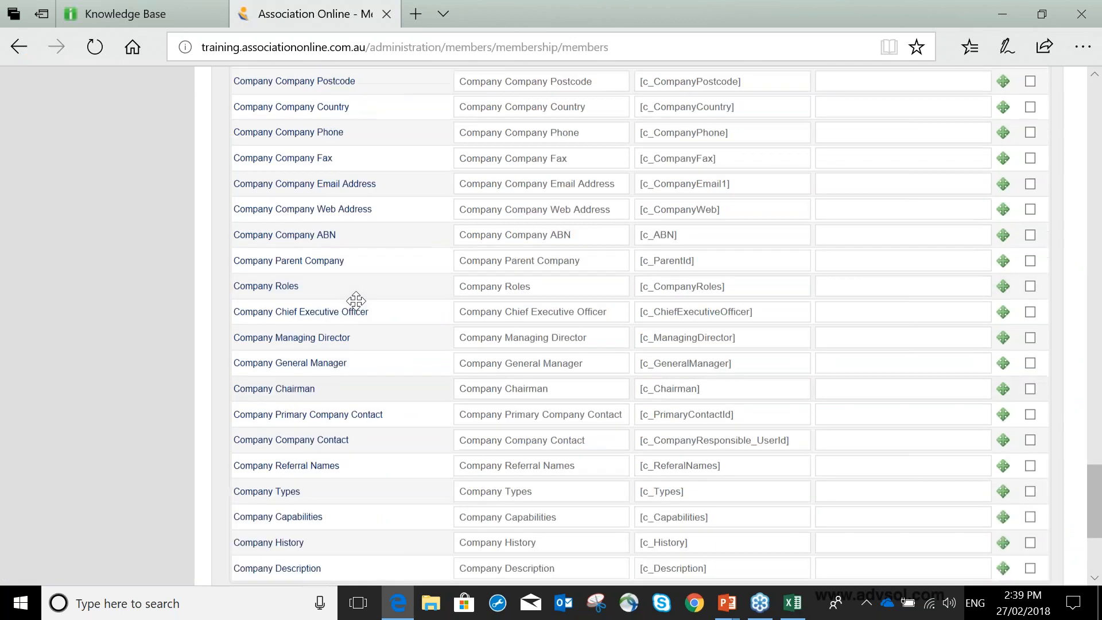
scroll(356, 300, up, 15)
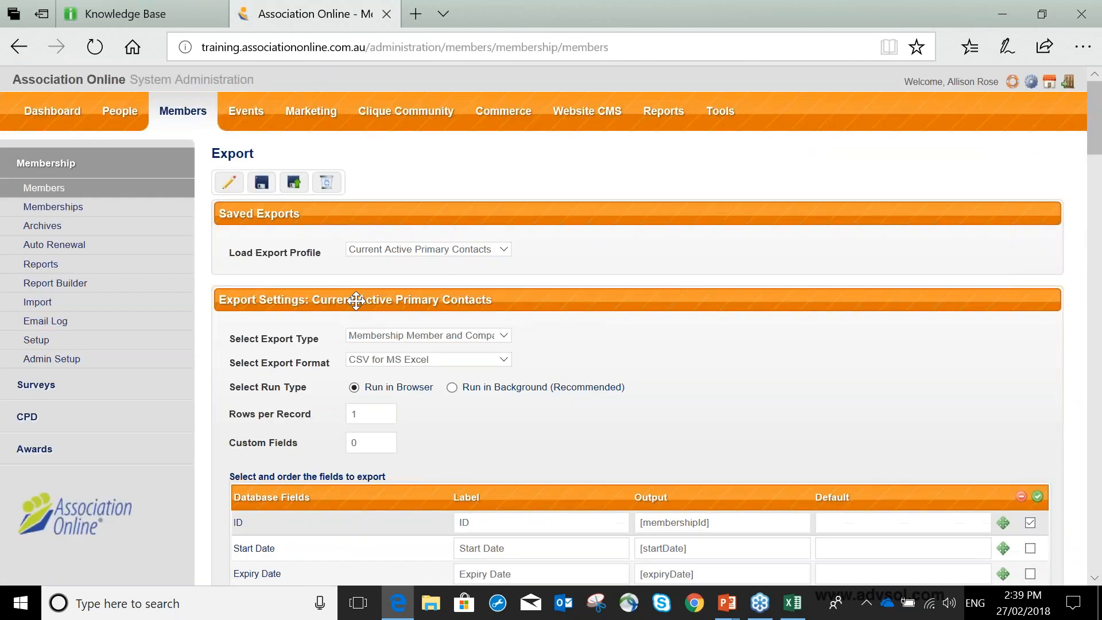
click(53, 207)
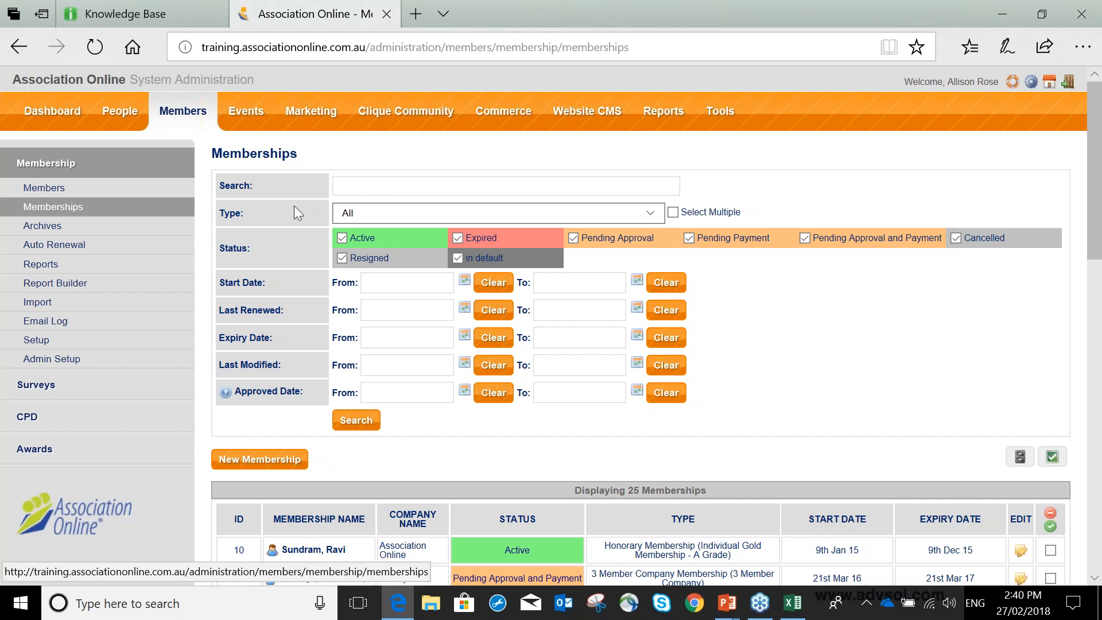
Limit the membership status filter to Expired by excluding every other status.
click(341, 238)
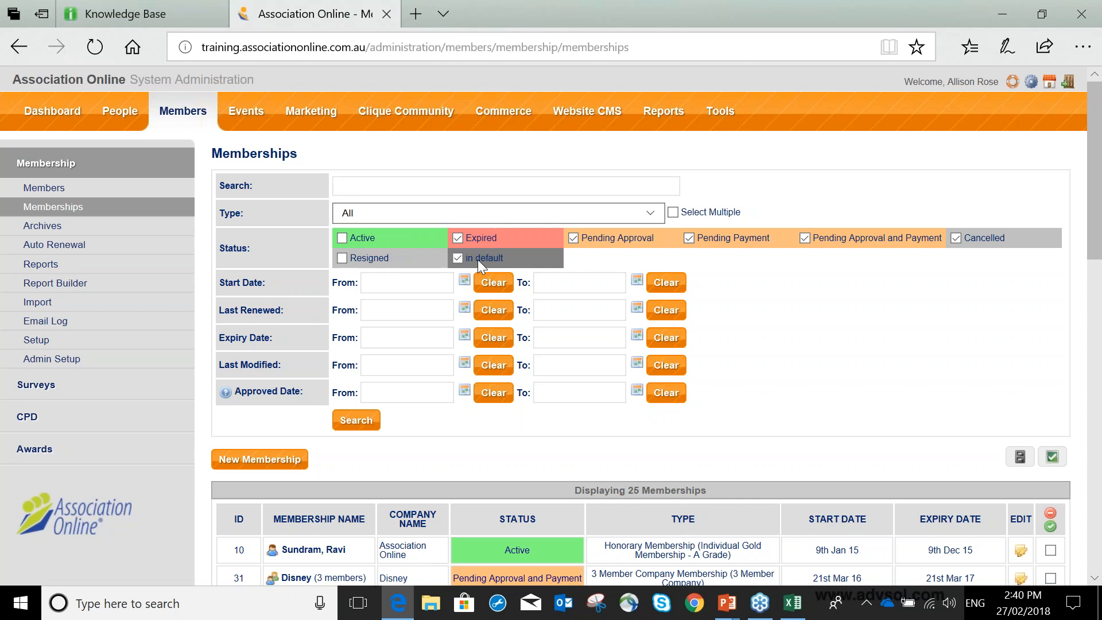
click(573, 239)
click(689, 239)
click(805, 238)
Search for memberships with an Expiry Date from 01/01/2018 to 28/02/2018.
click(374, 339)
click(463, 335)
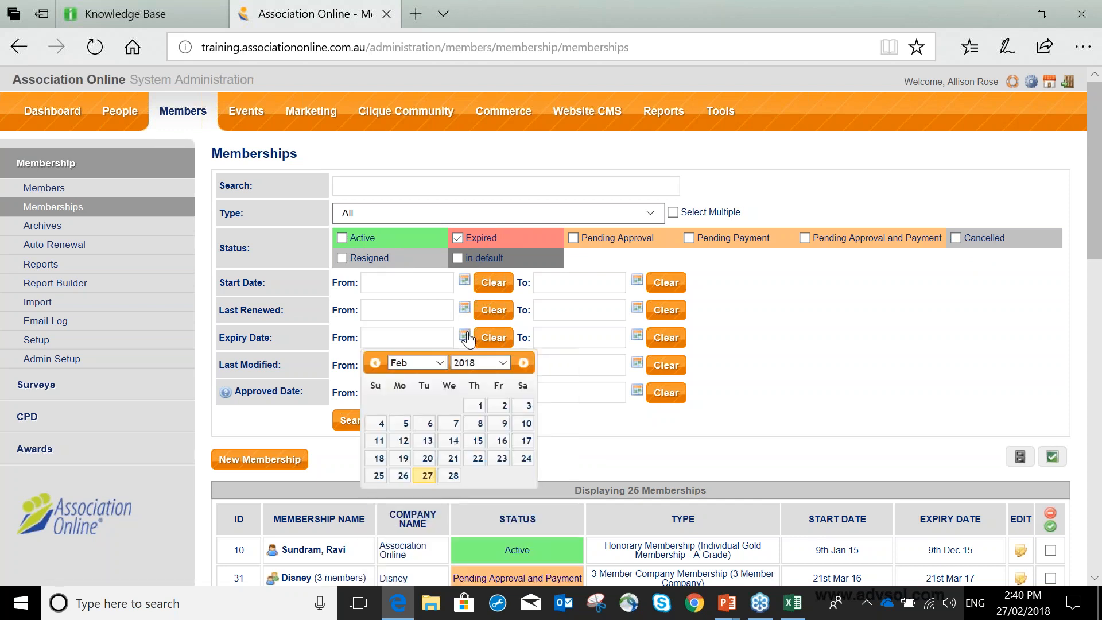
click(441, 363)
click(428, 349)
click(400, 406)
click(553, 339)
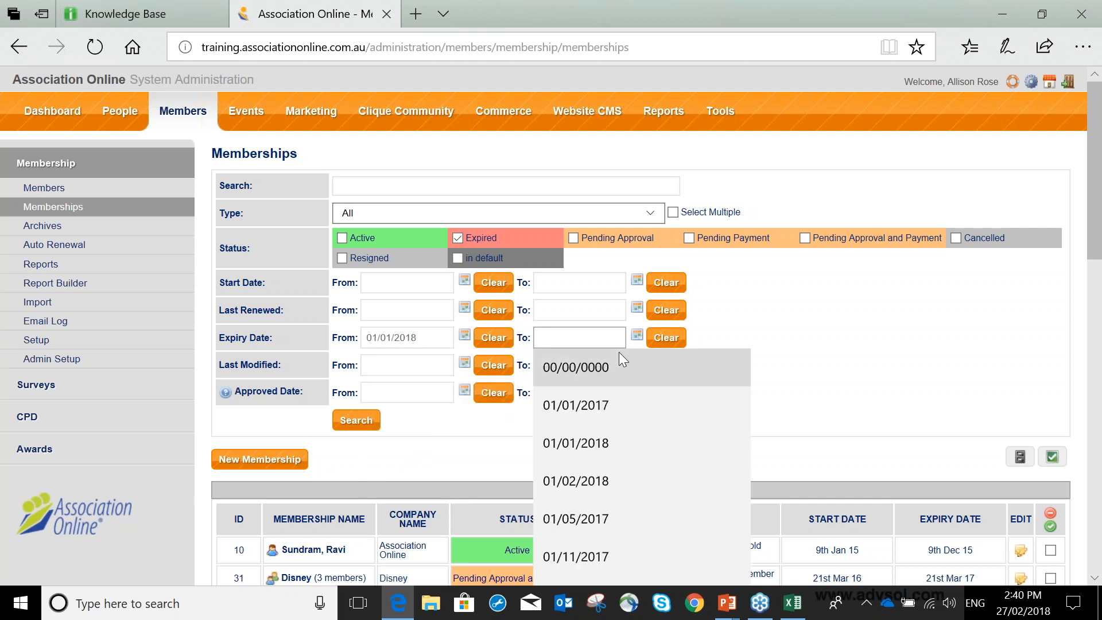
click(631, 345)
click(636, 335)
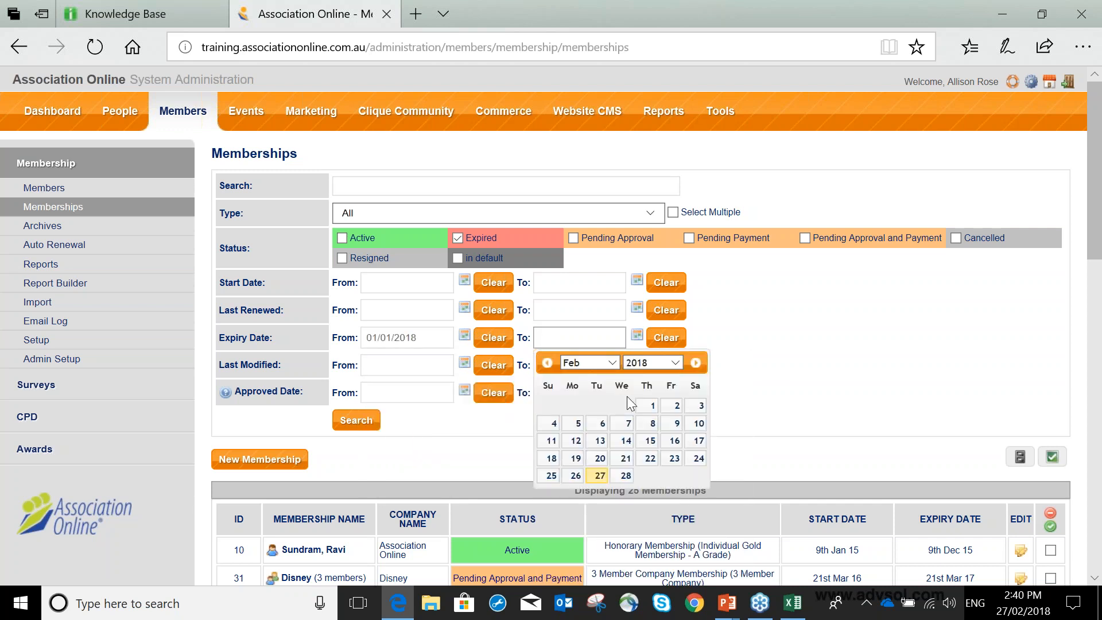
click(625, 477)
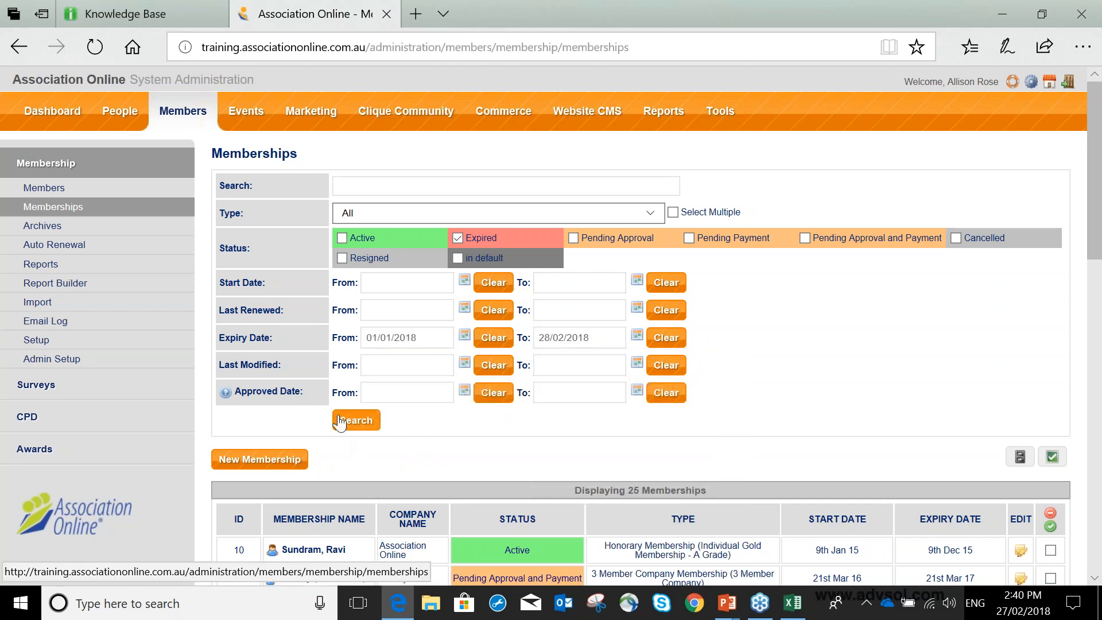
click(355, 420)
Set the Expiry Date range to start from 01/01/2017 and search the memberships again.
click(465, 336)
click(491, 362)
click(471, 350)
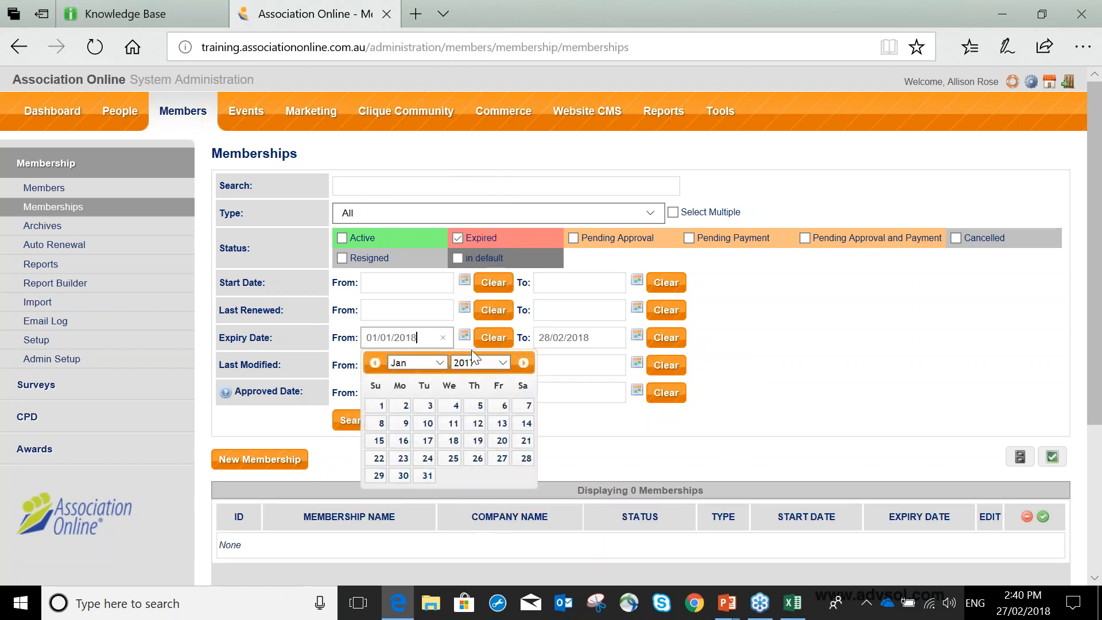
click(383, 409)
click(356, 419)
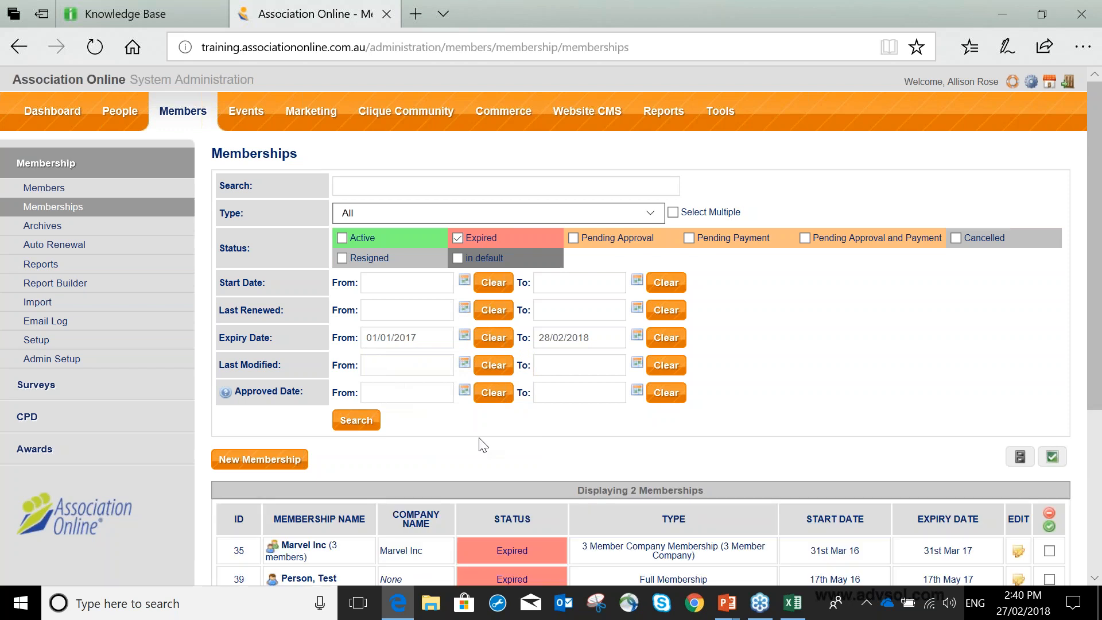
Open the export for the filtered memberships, setting its type to Membership Member Company and Signup and its run type to Run in Browser.
scroll(453, 412, down, 1)
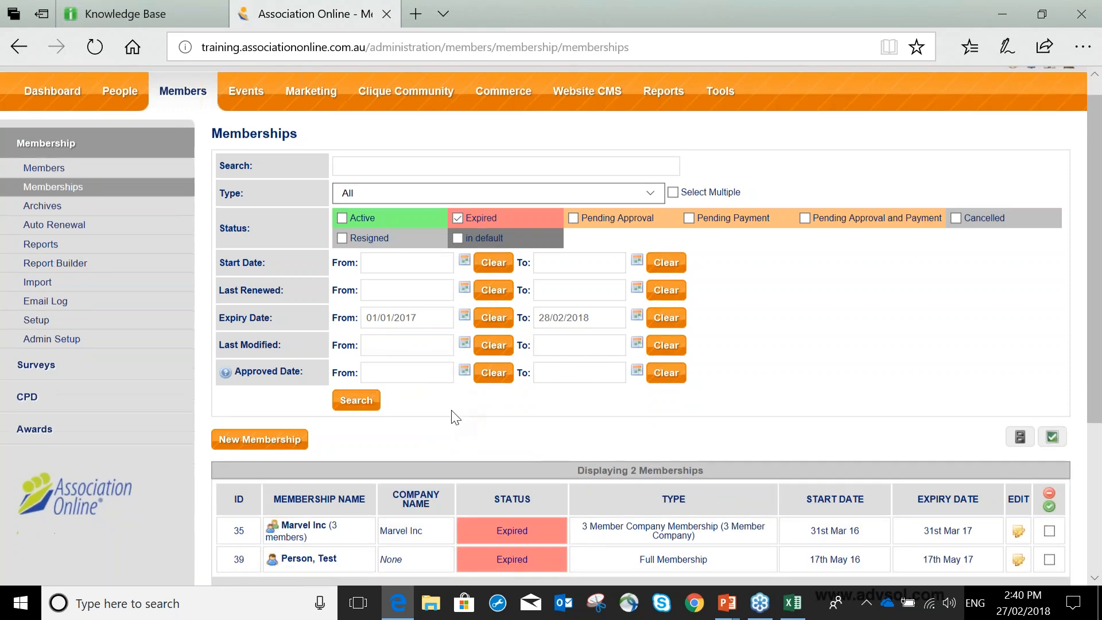
scroll(453, 414, down, 2)
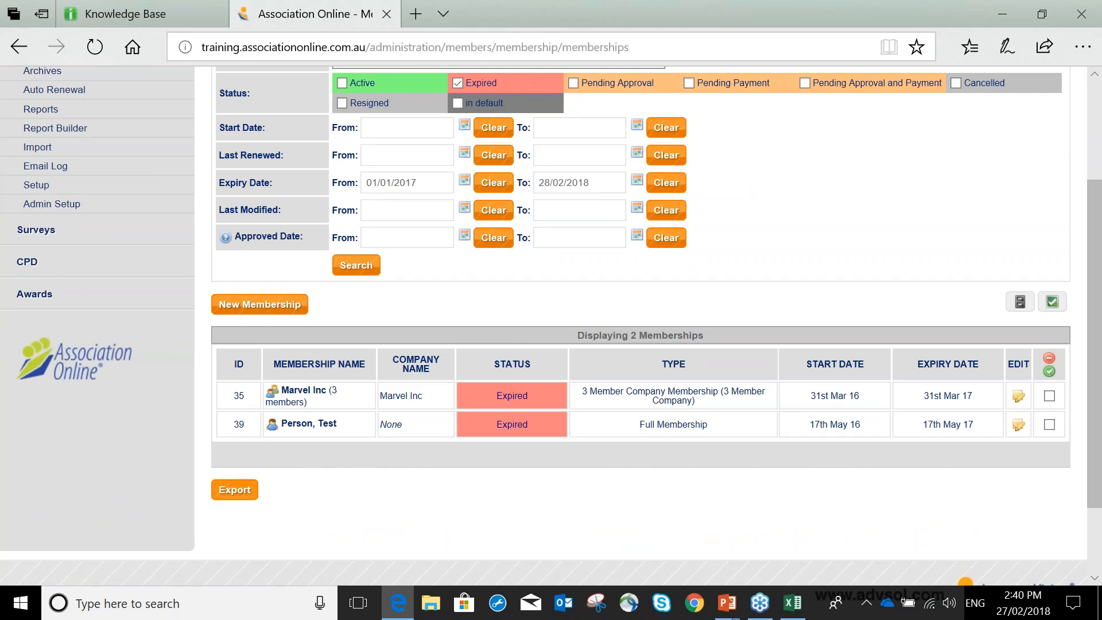
click(240, 491)
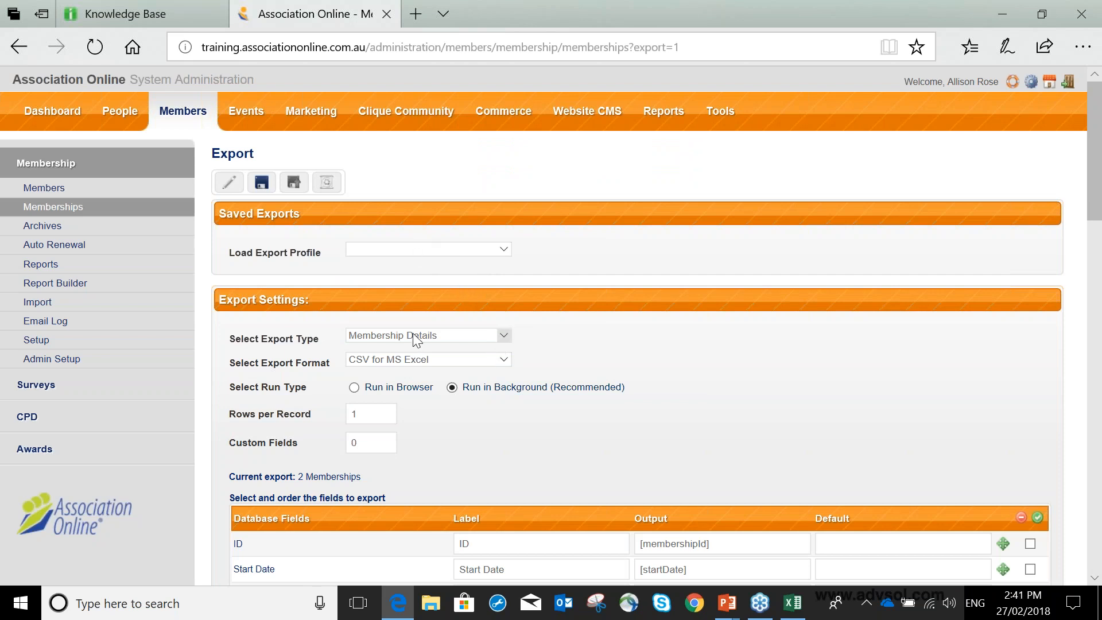
scroll(412, 333, down, 3)
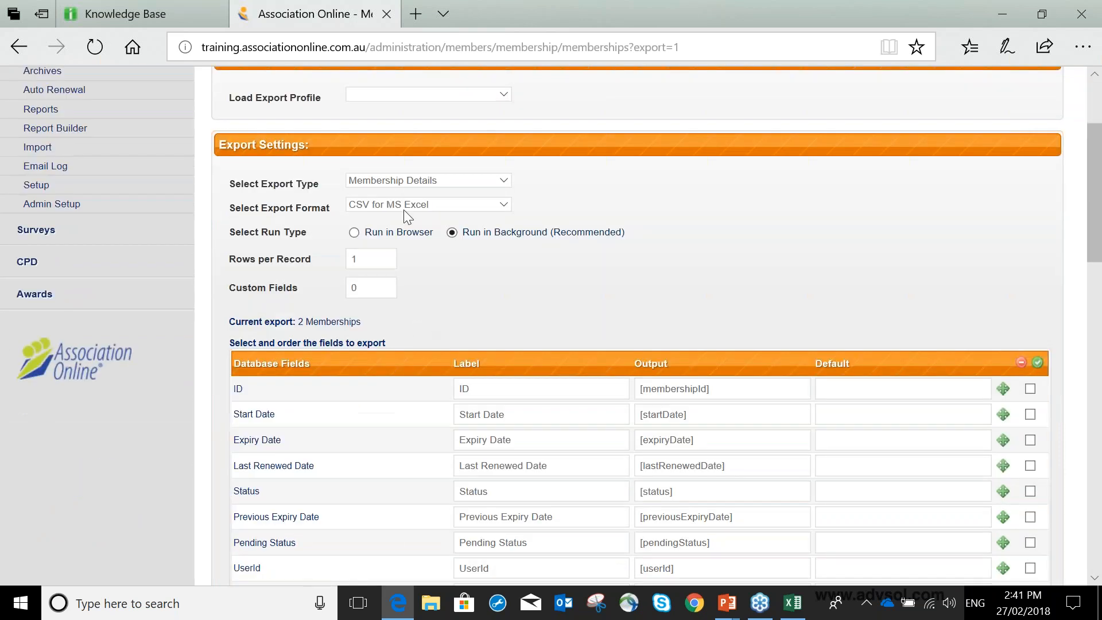
click(400, 180)
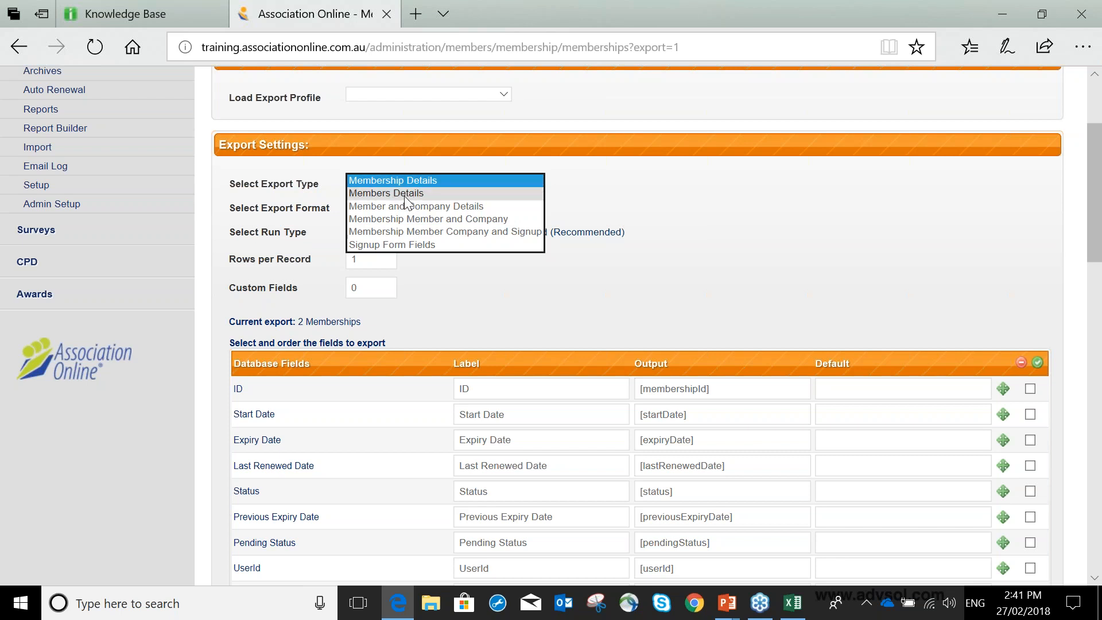
click(415, 230)
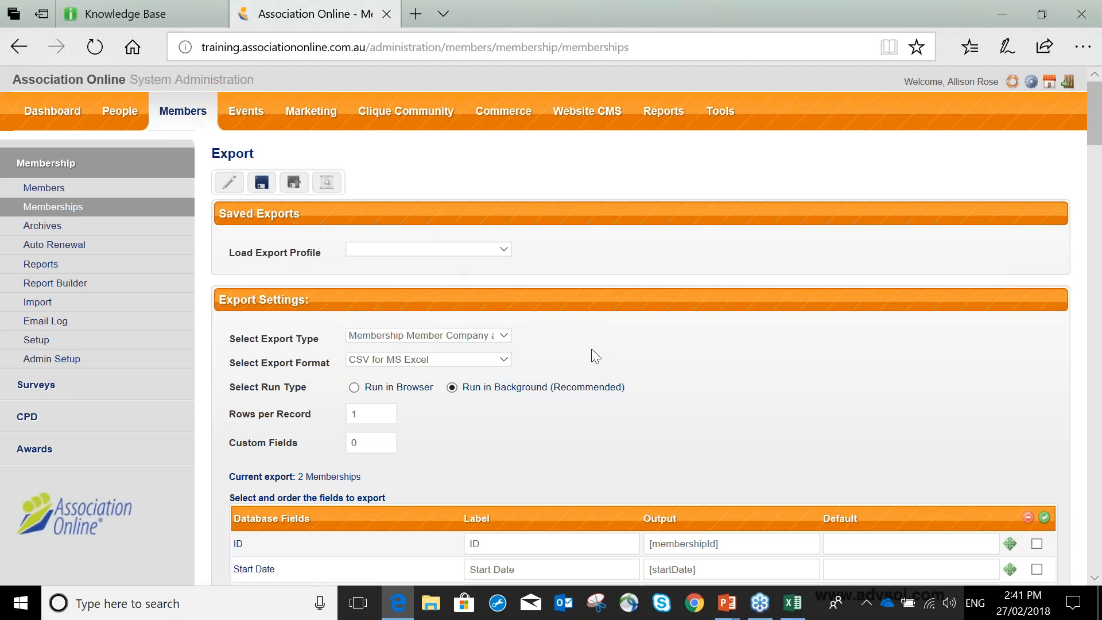
scroll(588, 345, down, 3)
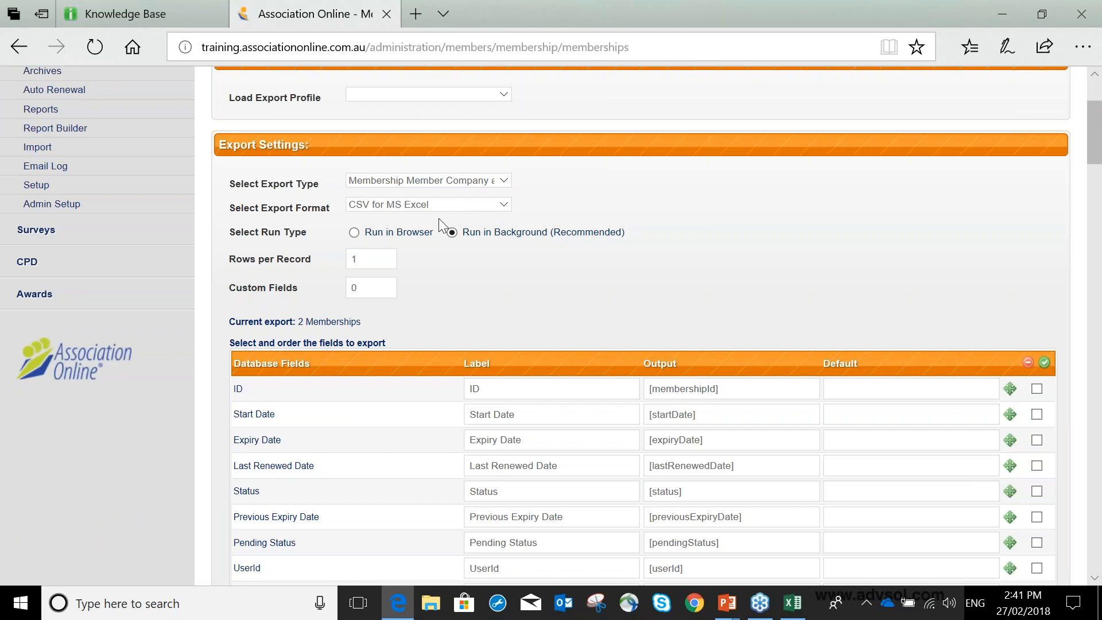
click(354, 232)
Include the ID, Expiry Date and Type database fields in the membership export.
scroll(1100, 326, down, 1)
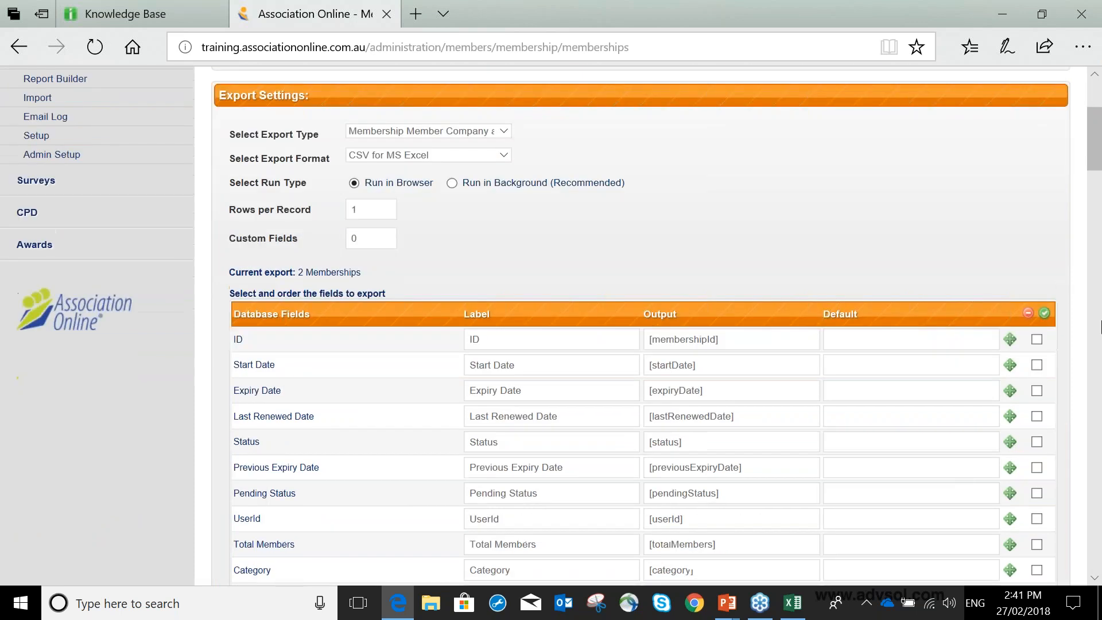
scroll(1100, 326, down, 2)
click(1037, 234)
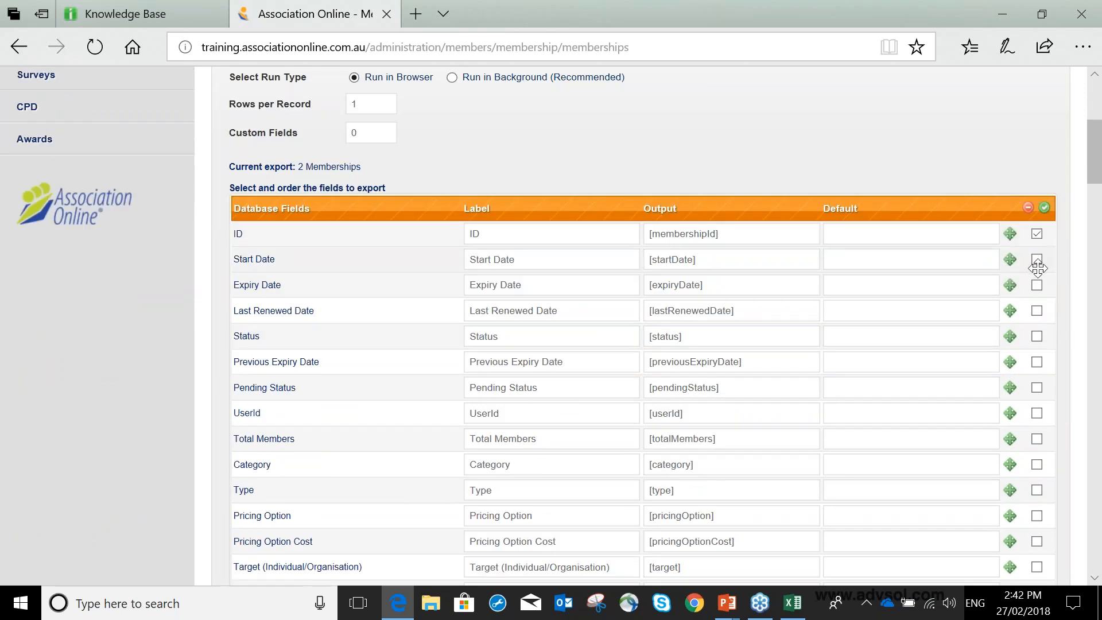
click(1037, 285)
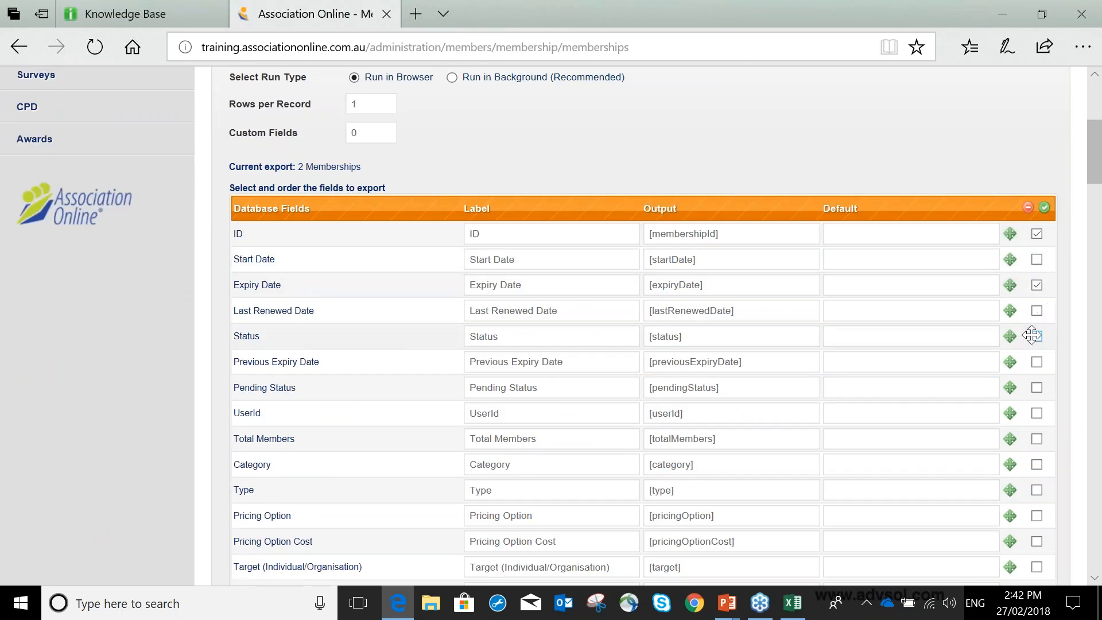
scroll(1036, 332, down, 3)
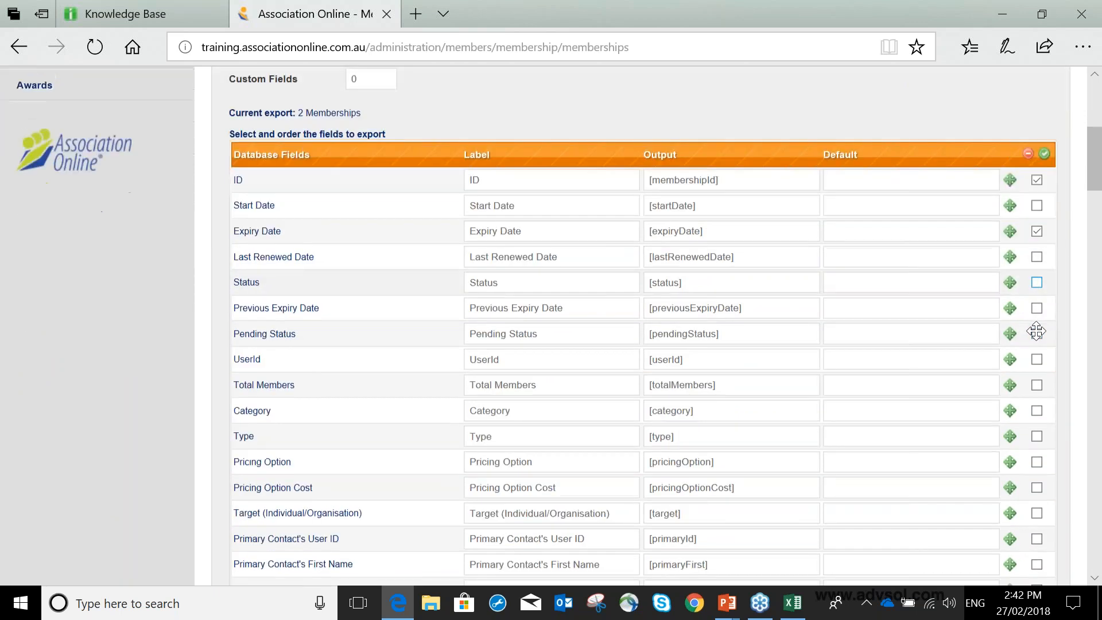
scroll(1035, 319, down, 3)
click(1036, 178)
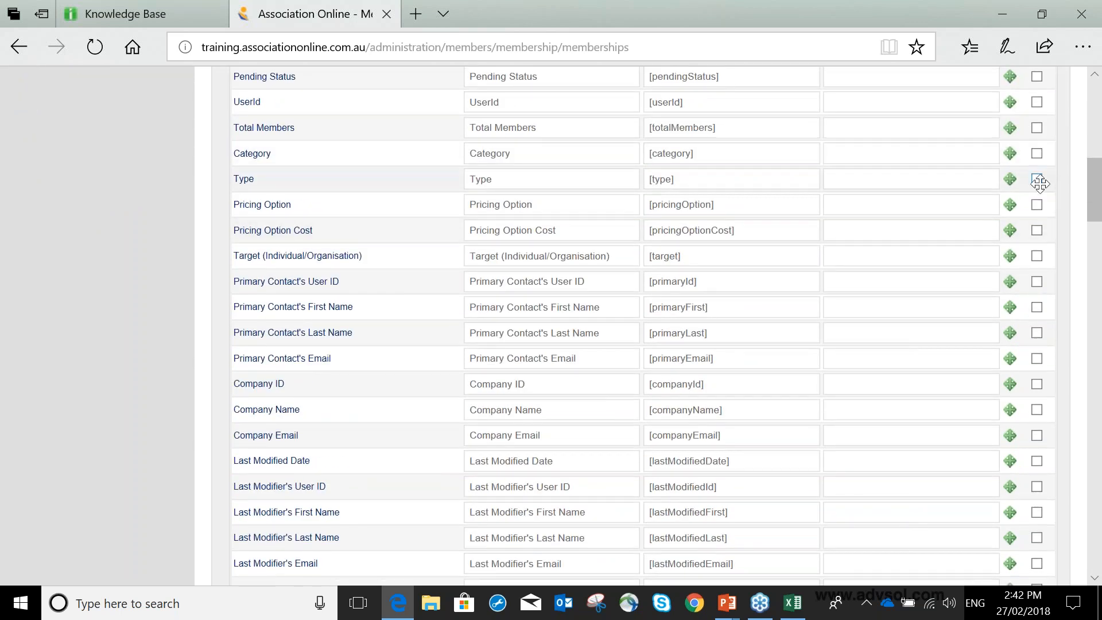
Add the Primary Contact's First Name, Last Name and Email, plus Company Name, to the exported fields.
scroll(1025, 251, down, 1)
scroll(1027, 249, down, 1)
click(1037, 229)
click(1036, 254)
click(1037, 280)
click(1036, 332)
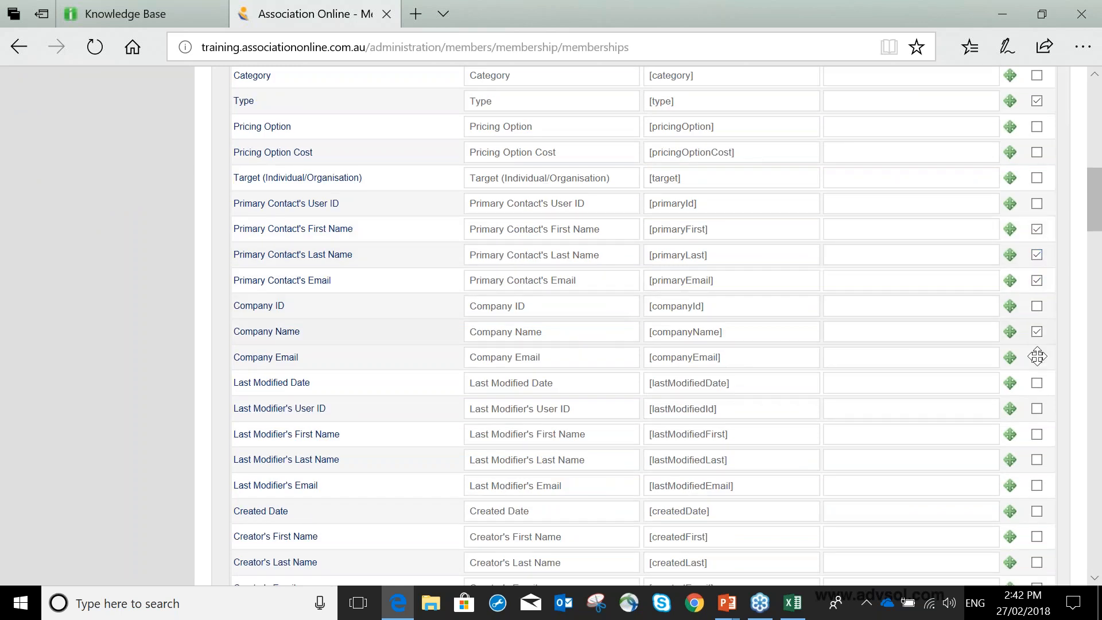
Review the remaining exportable fields, covering signup and renewal orders, member details, company details and custom fields.
scroll(1024, 393, down, 1)
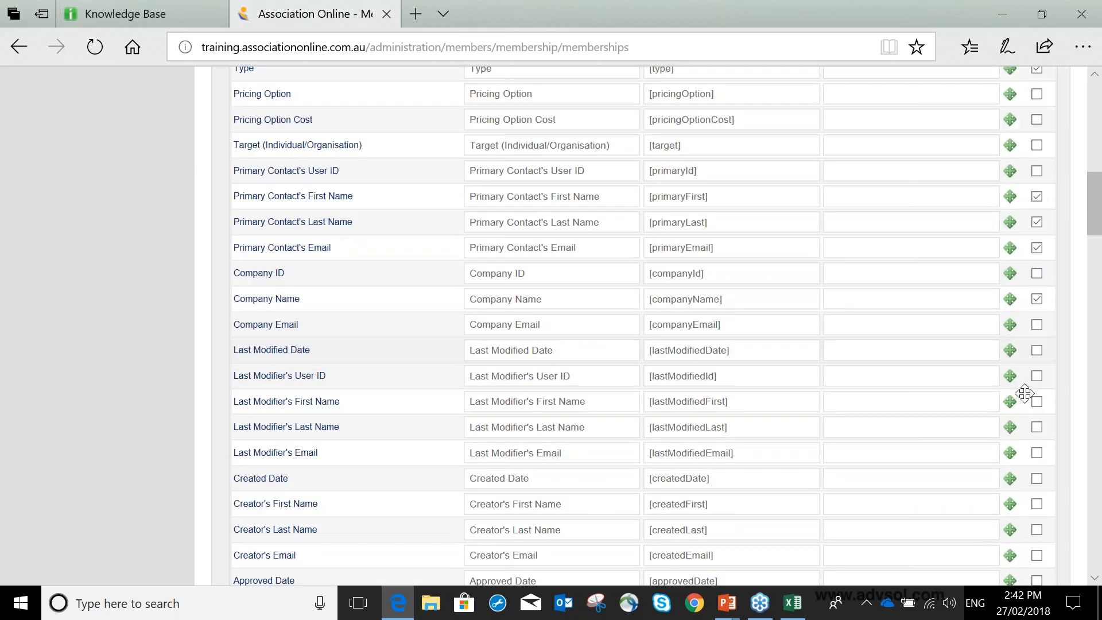
scroll(1024, 393, down, 2)
scroll(1027, 388, down, 11)
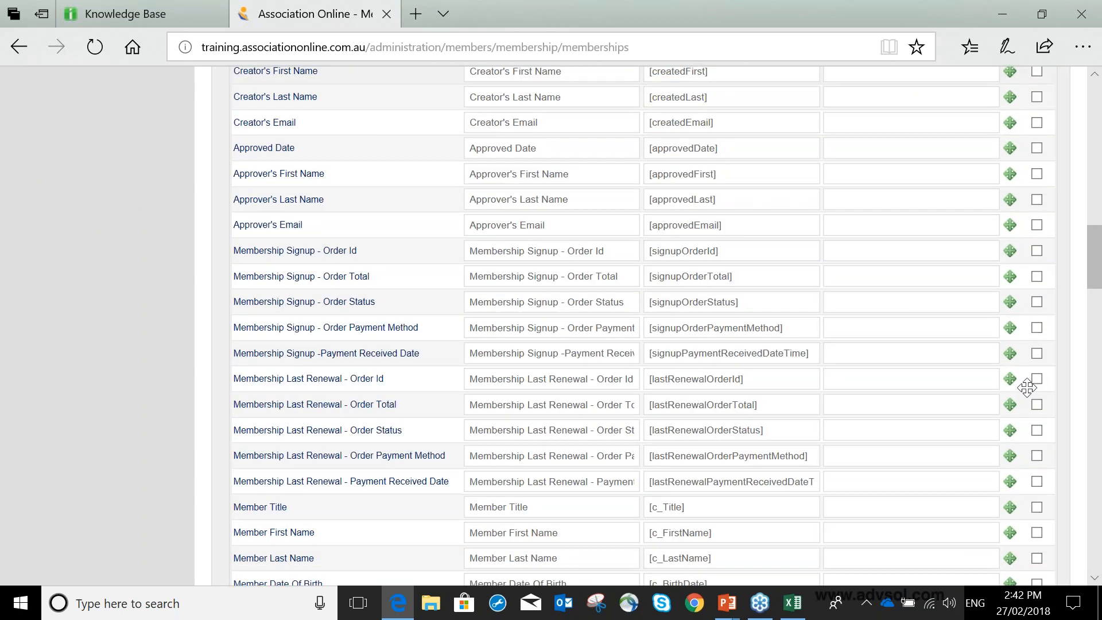
scroll(1027, 388, down, 7)
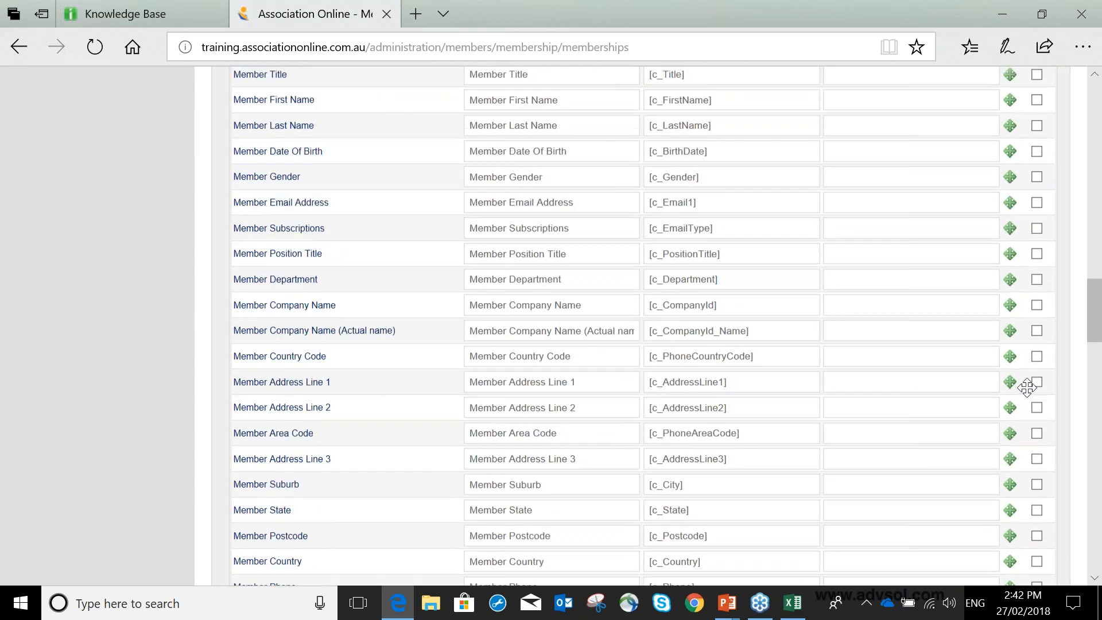
scroll(1027, 388, down, 9)
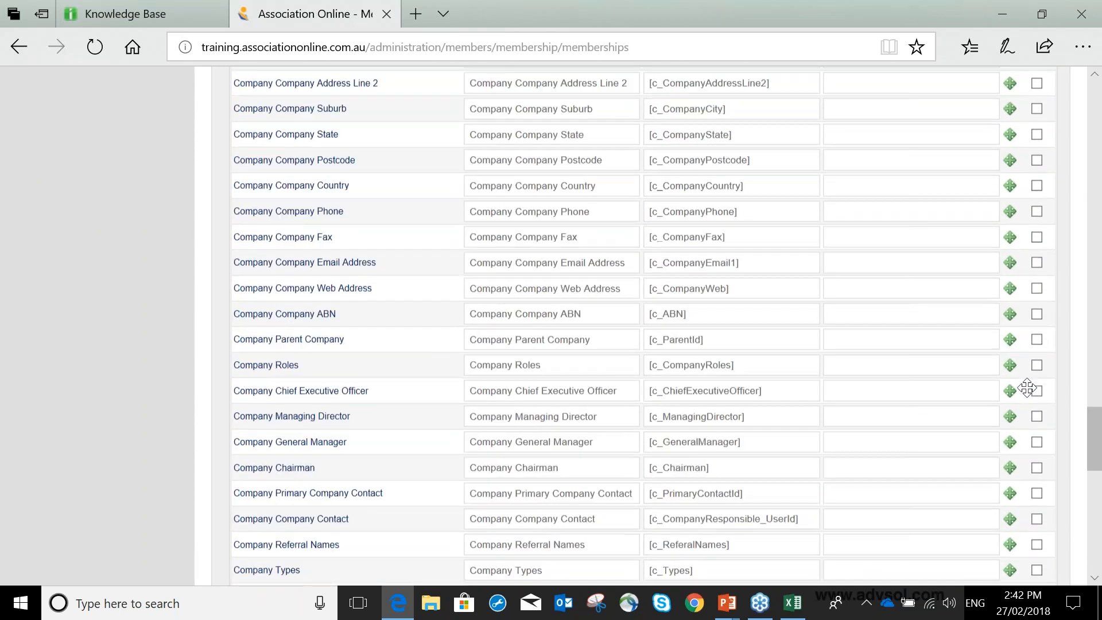
scroll(1027, 388, down, 6)
scroll(976, 352, down, 6)
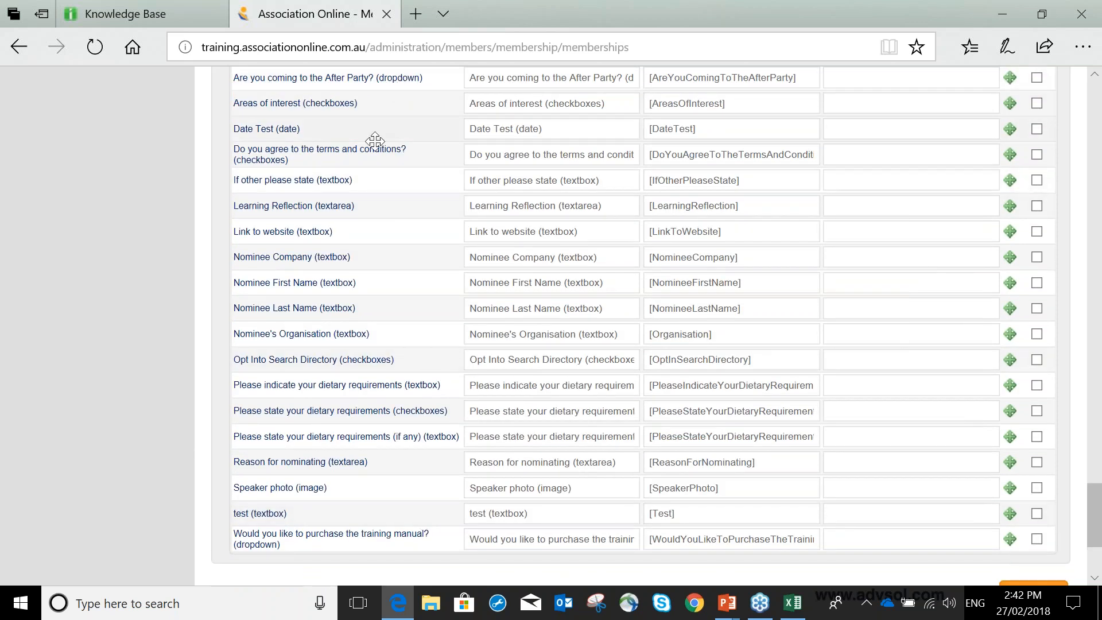
scroll(375, 141, up, 1)
scroll(375, 140, up, 1)
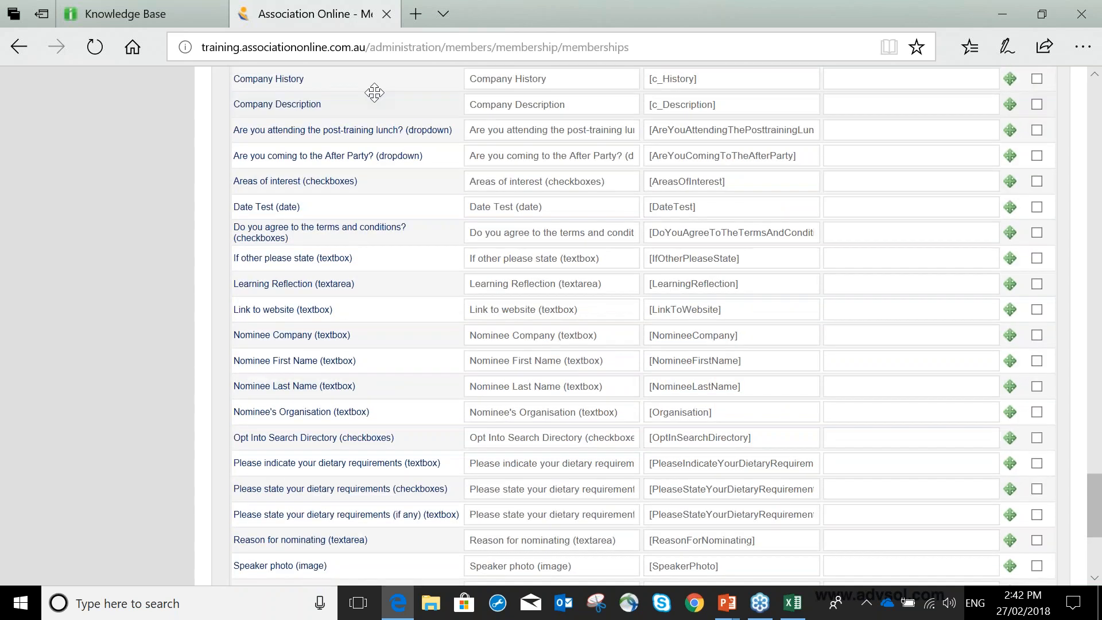
Run the membership export with the selected fields.
scroll(374, 92, down, 1)
scroll(415, 377, down, 3)
click(1033, 513)
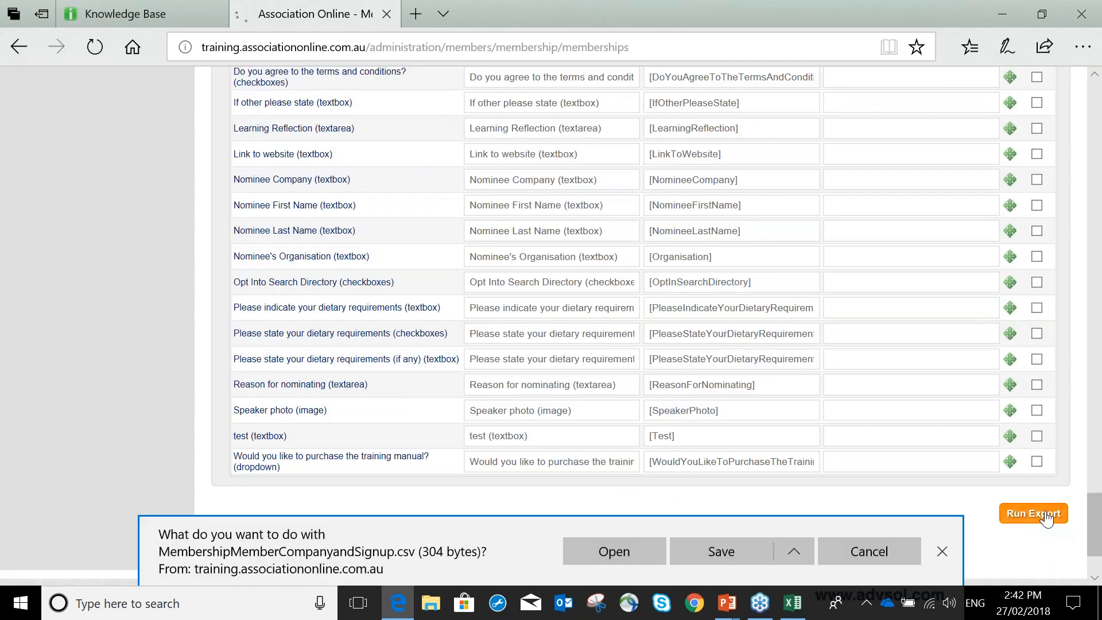
Open the exported MembershipMemberCompanyandSignup.csv in Excel and widen columns B to F.
click(646, 549)
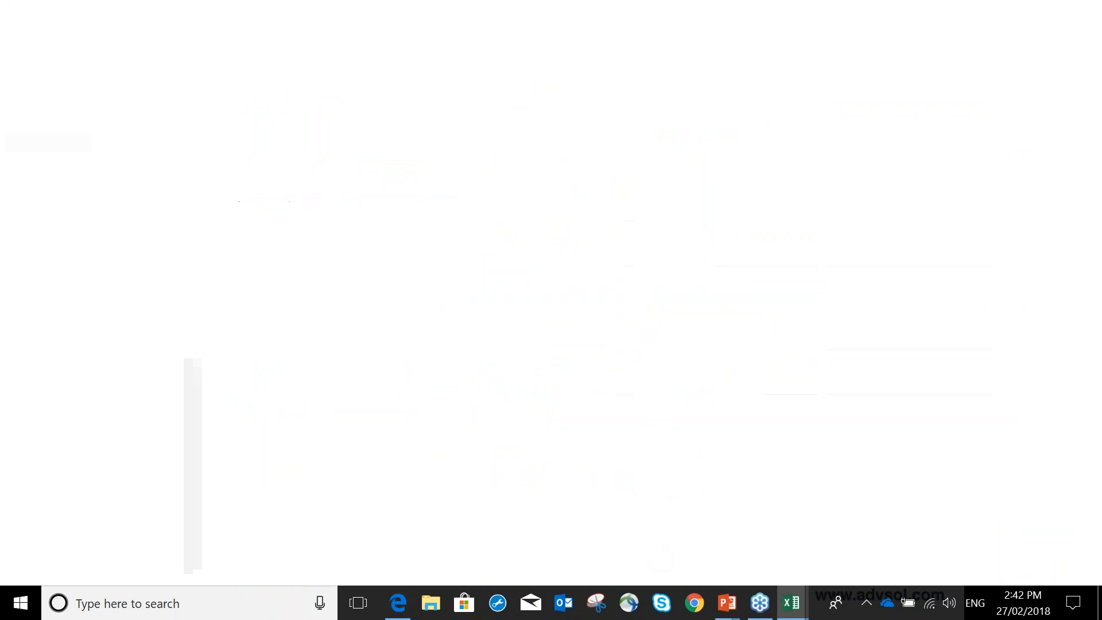
drag(136, 221, 409, 221)
drag(465, 221, 592, 222)
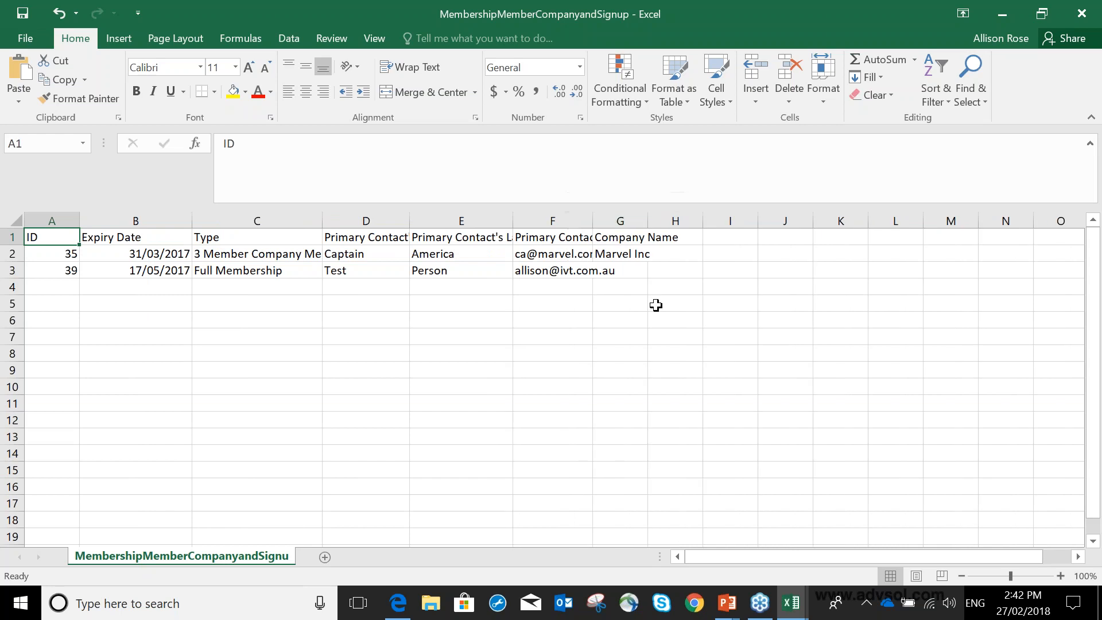